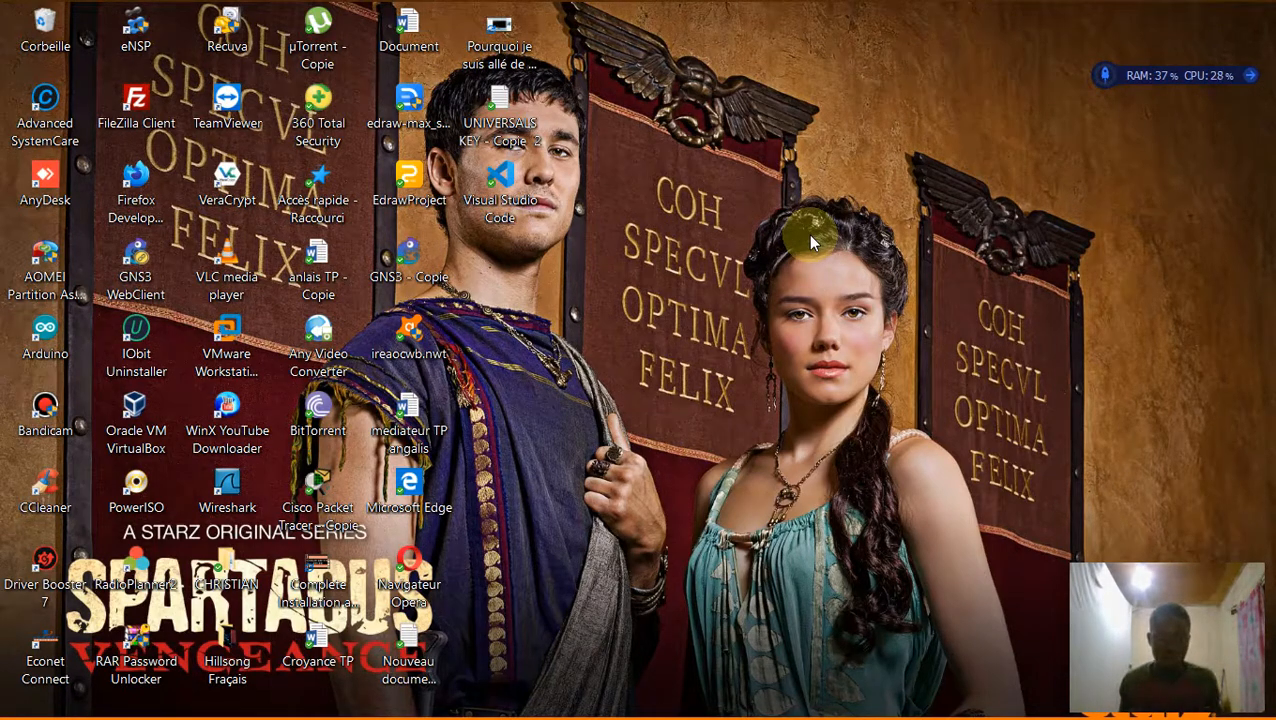
Search 'pann' to open Panneau de configuration and go to Programmes et fonctionnalités.
mouse_move(320, 10)
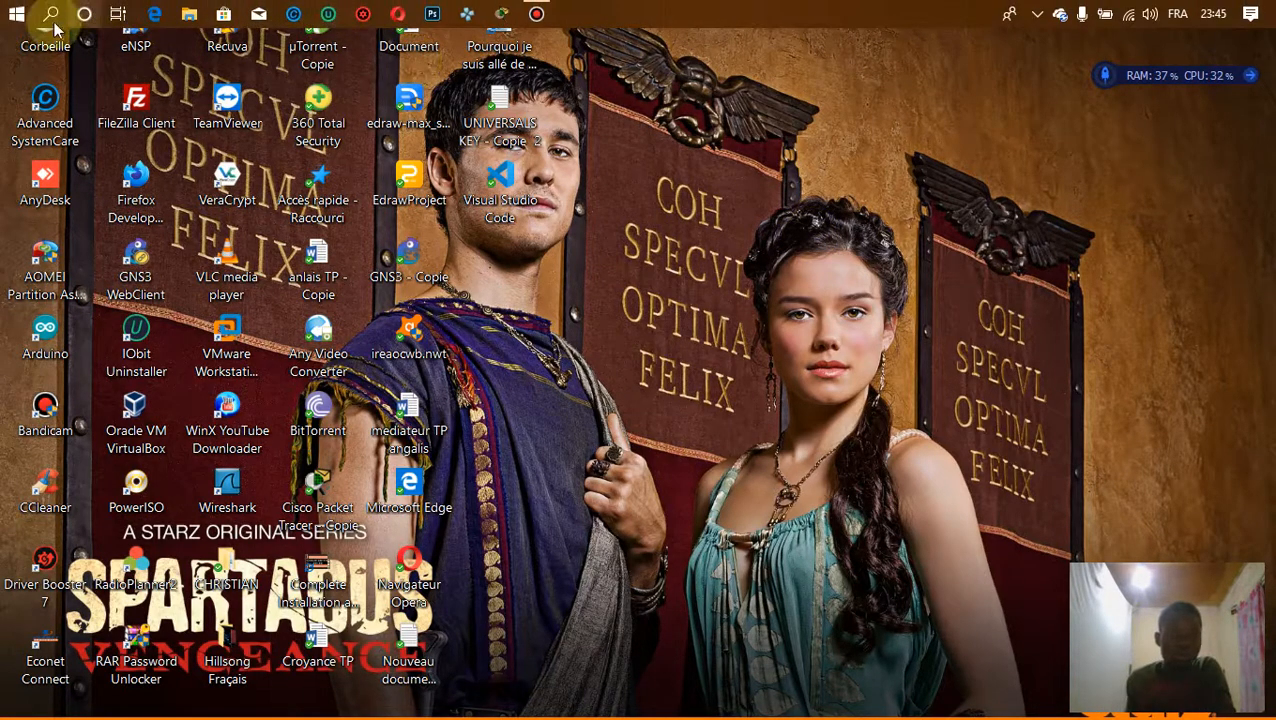
left_click(12, 18)
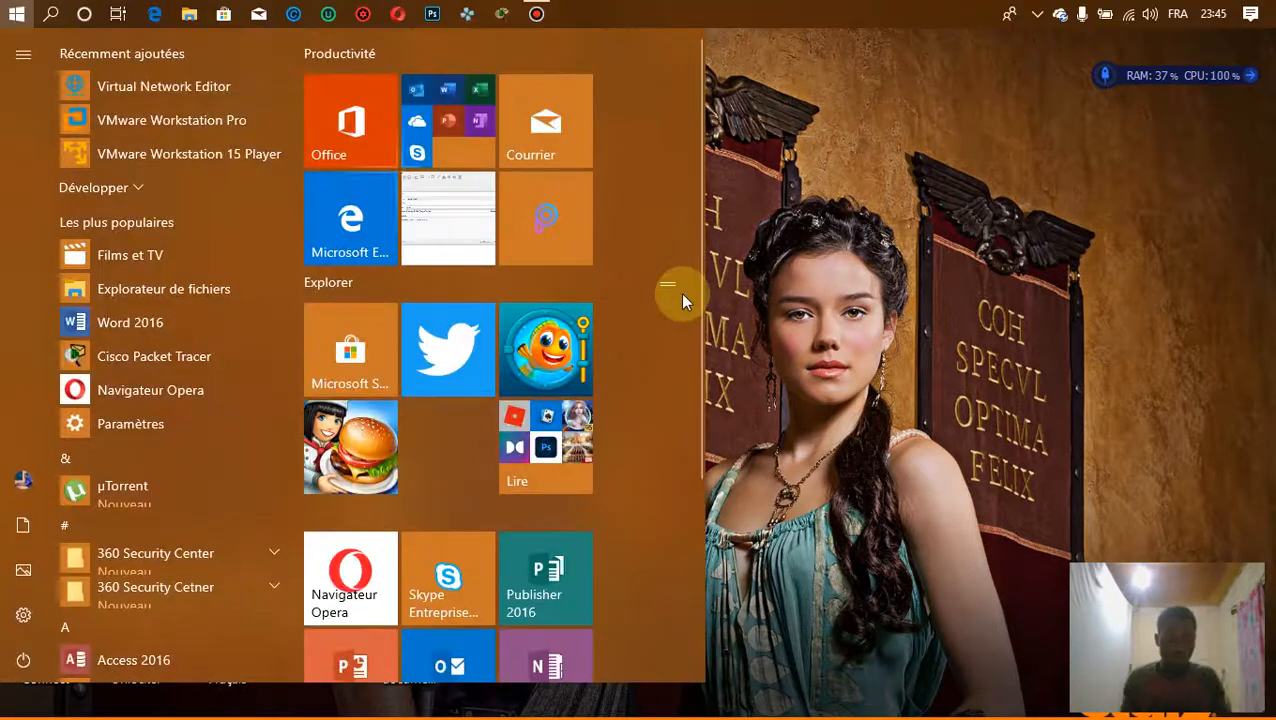
type("pann")
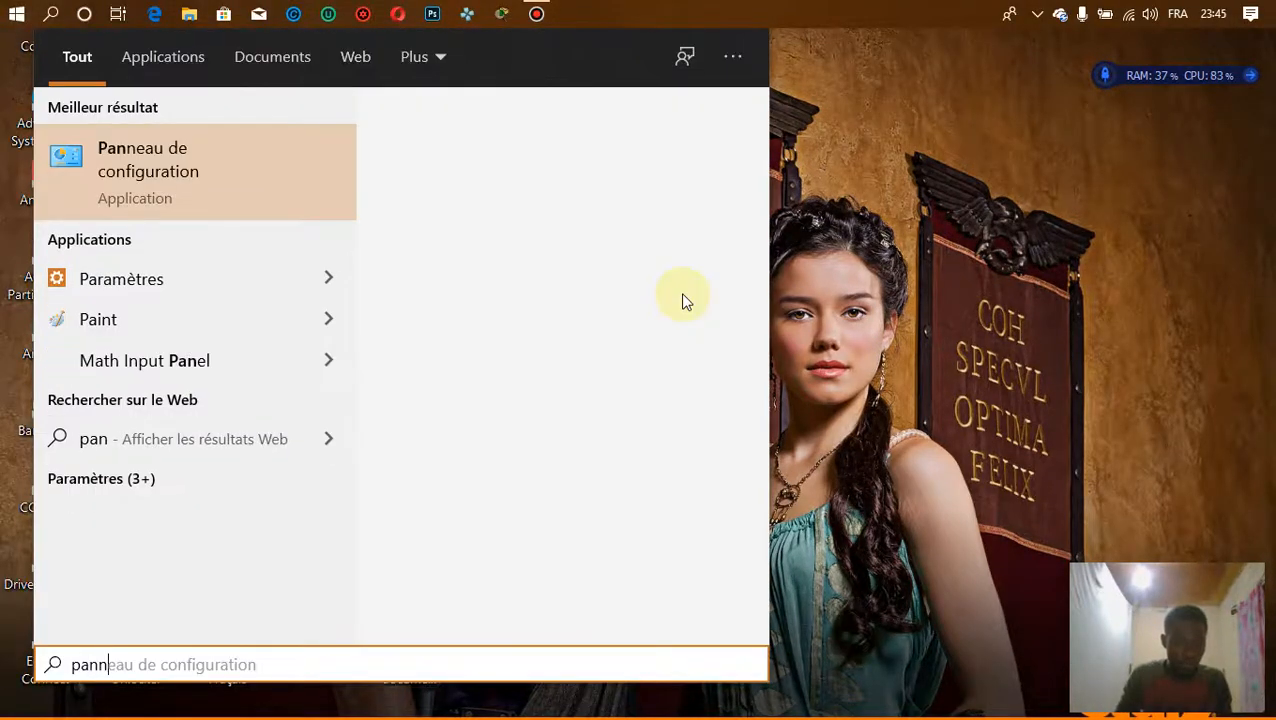
left_click(308, 196)
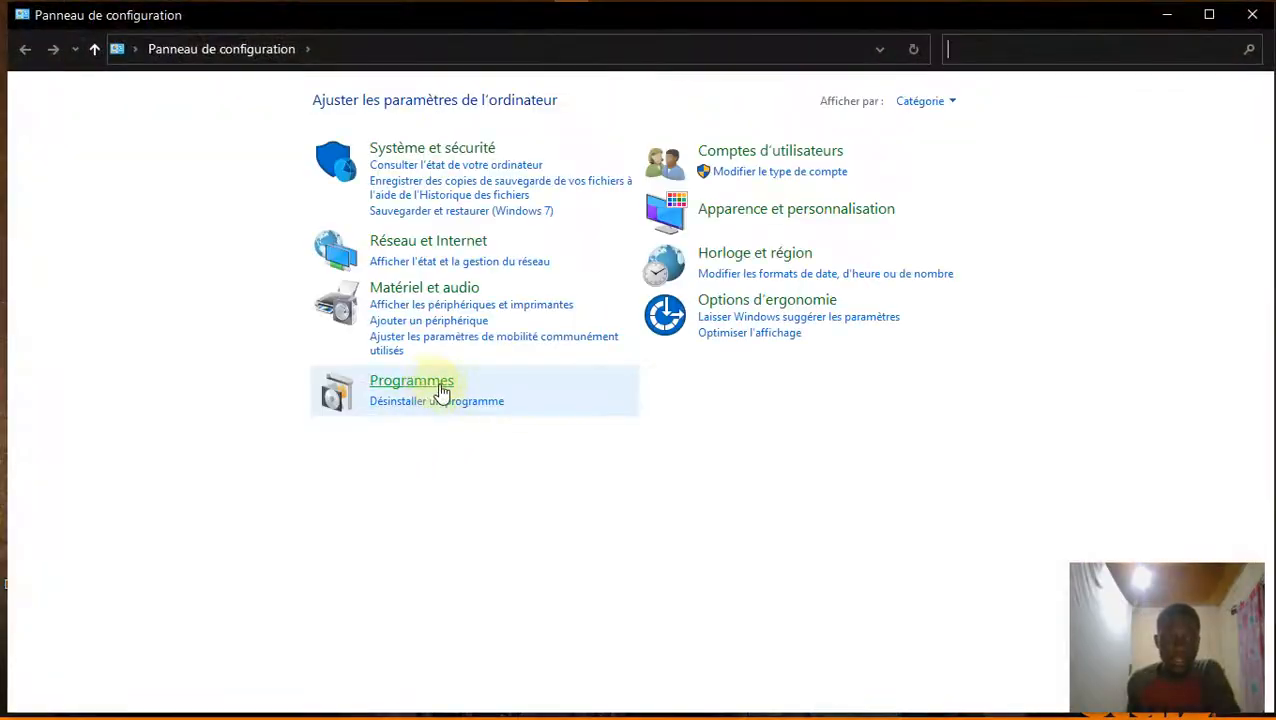
left_click(438, 402)
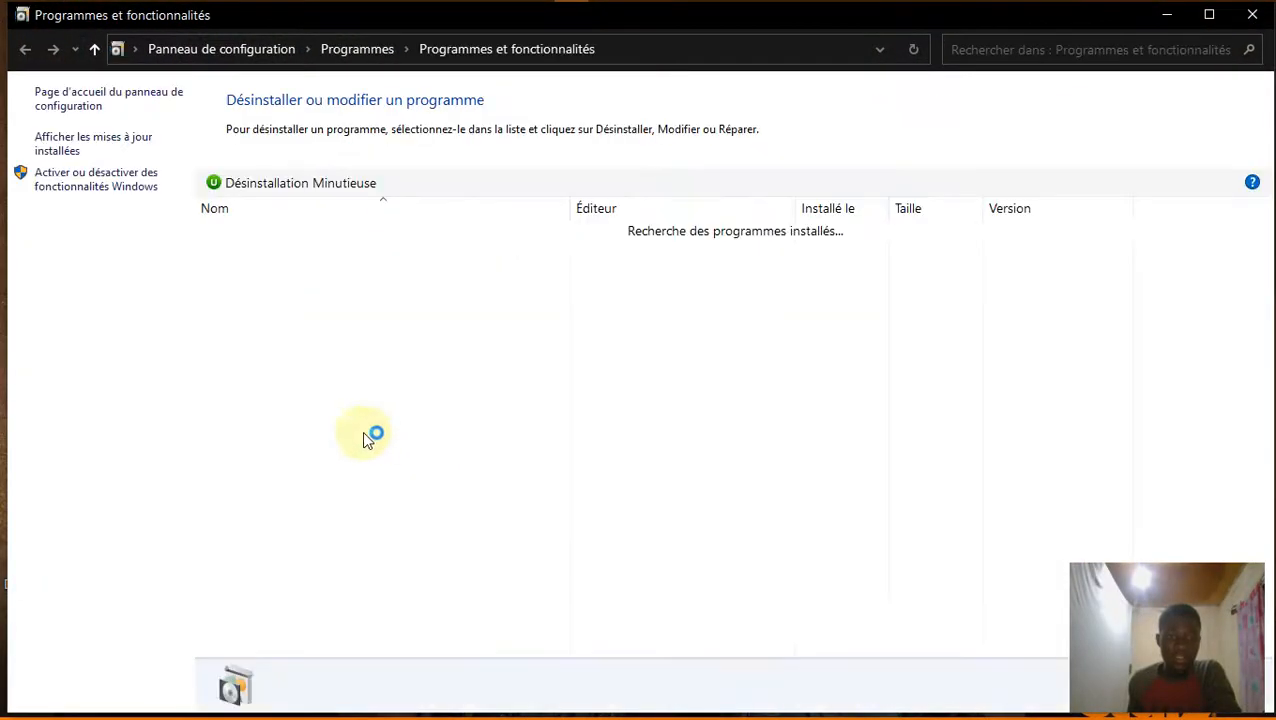
Enable Internet Information Services with Serveur FTP (Service FTP, Extensibilité FTP) in Windows Features.
left_click(128, 188)
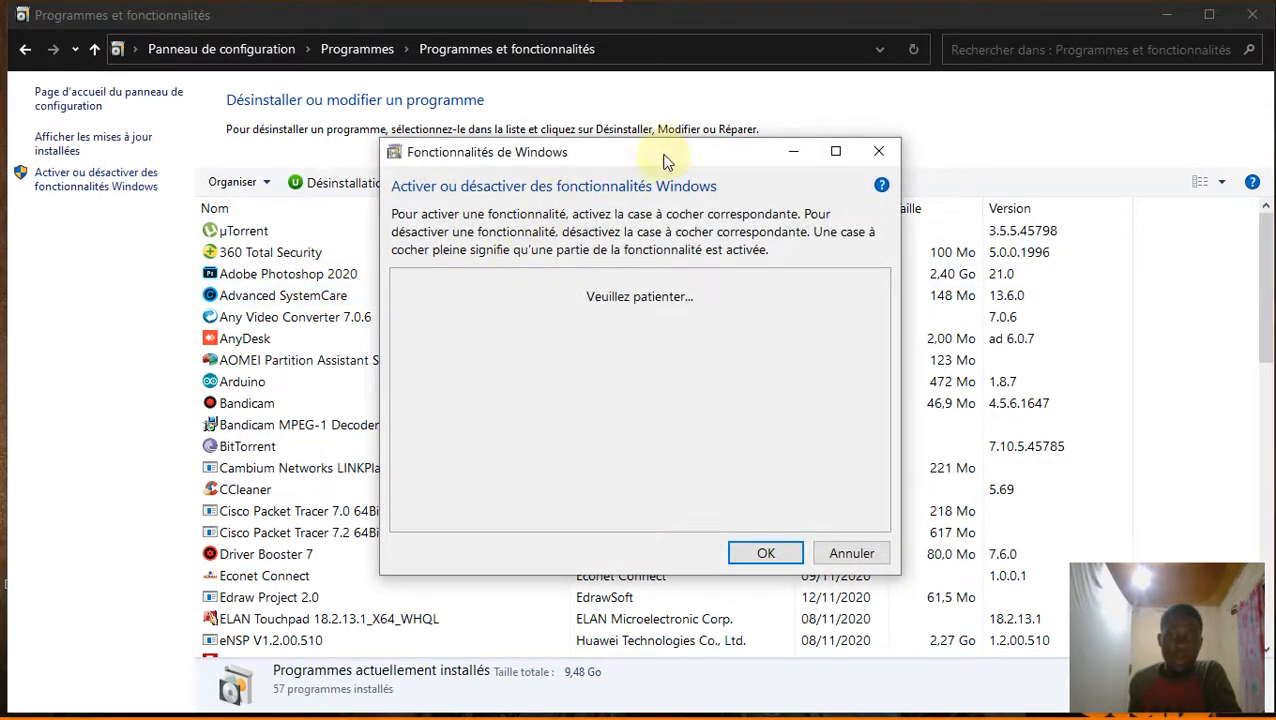
left_click_drag(653, 151, 581, 118)
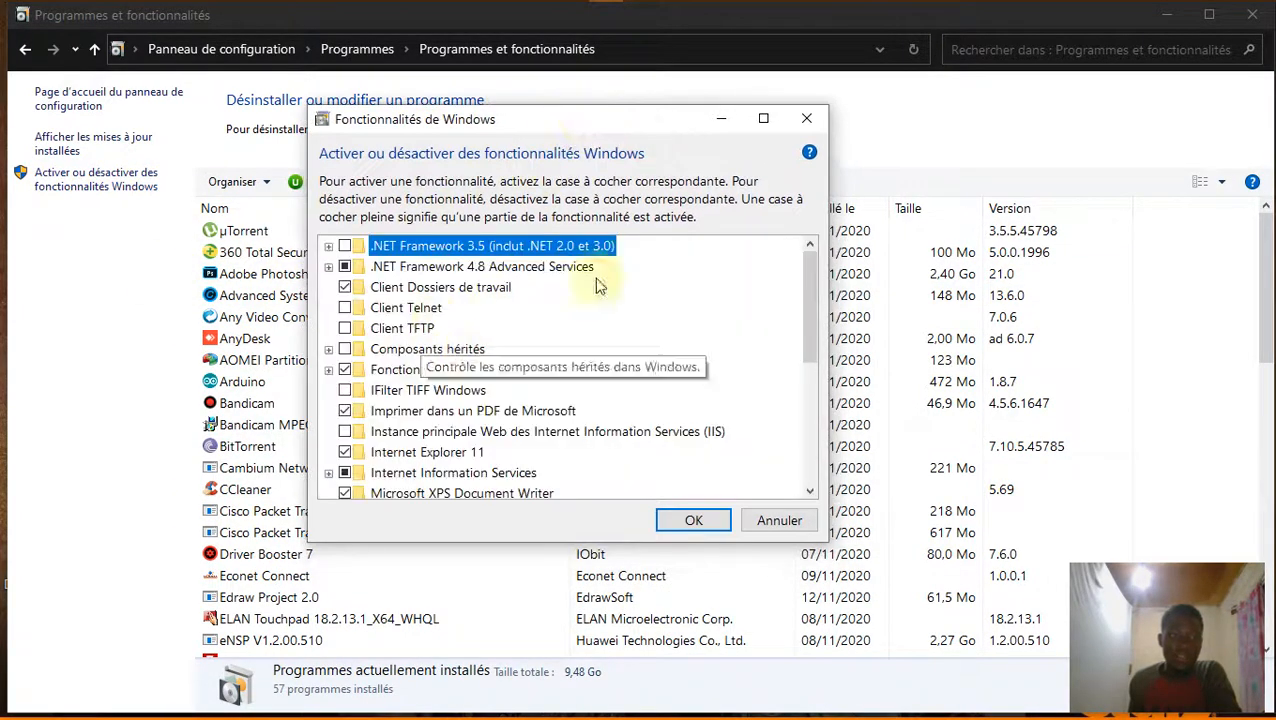
left_click(763, 118)
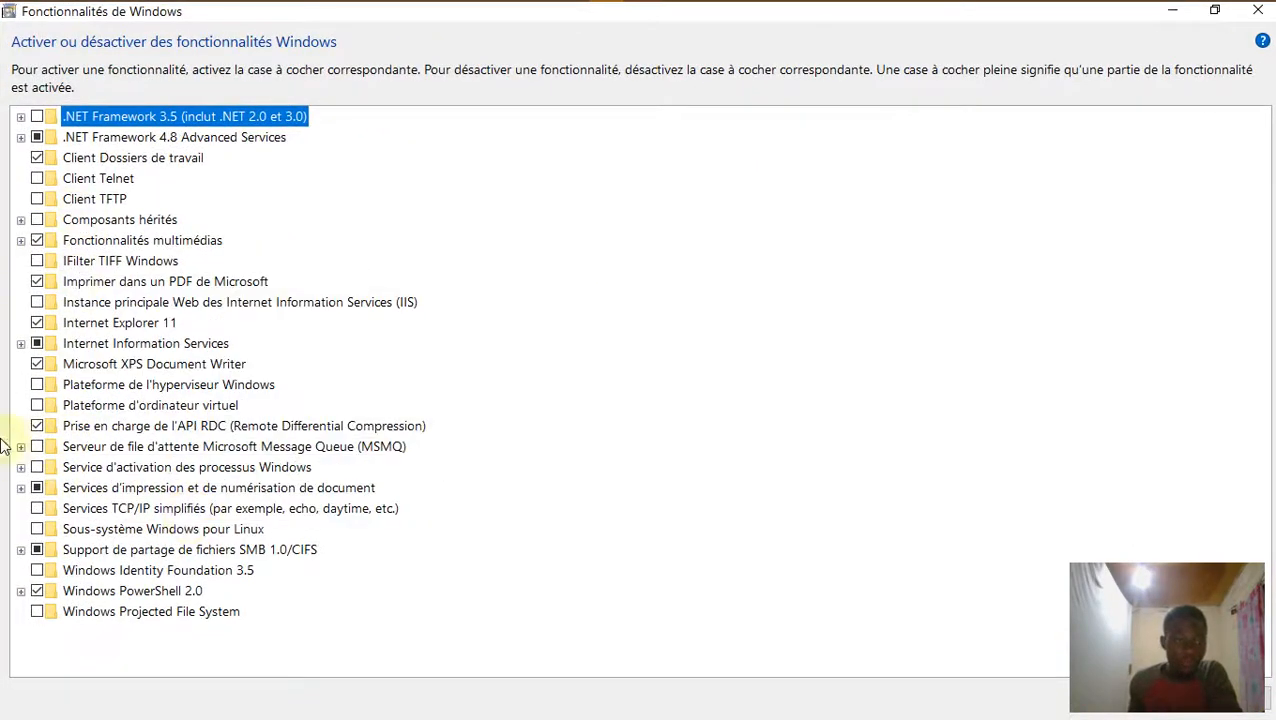
left_click(21, 343)
left_click(38, 344)
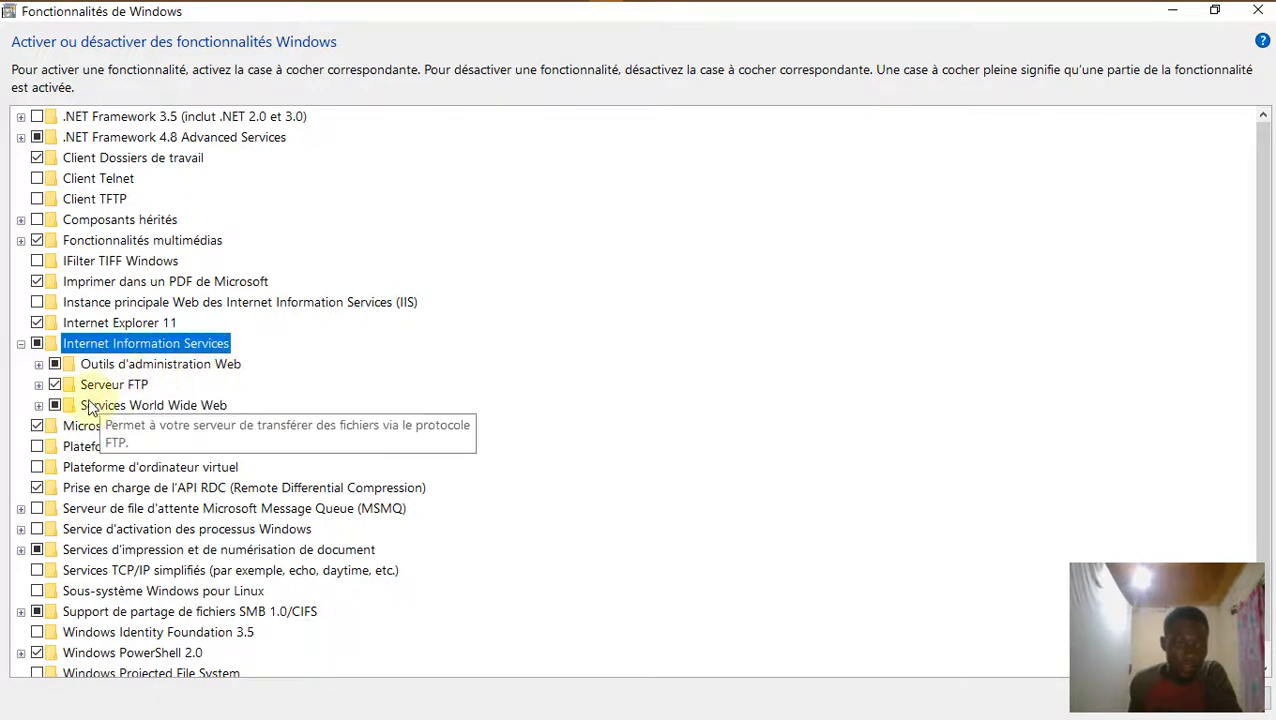
left_click(38, 384)
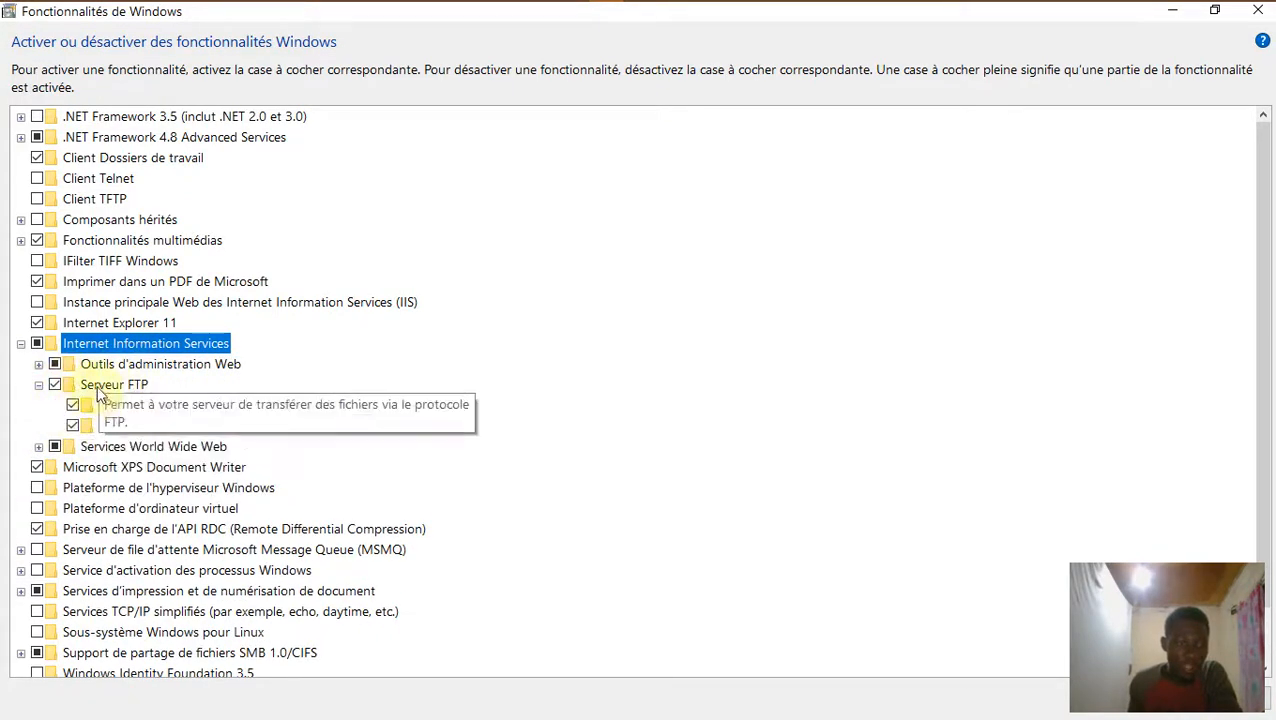
left_click(55, 384)
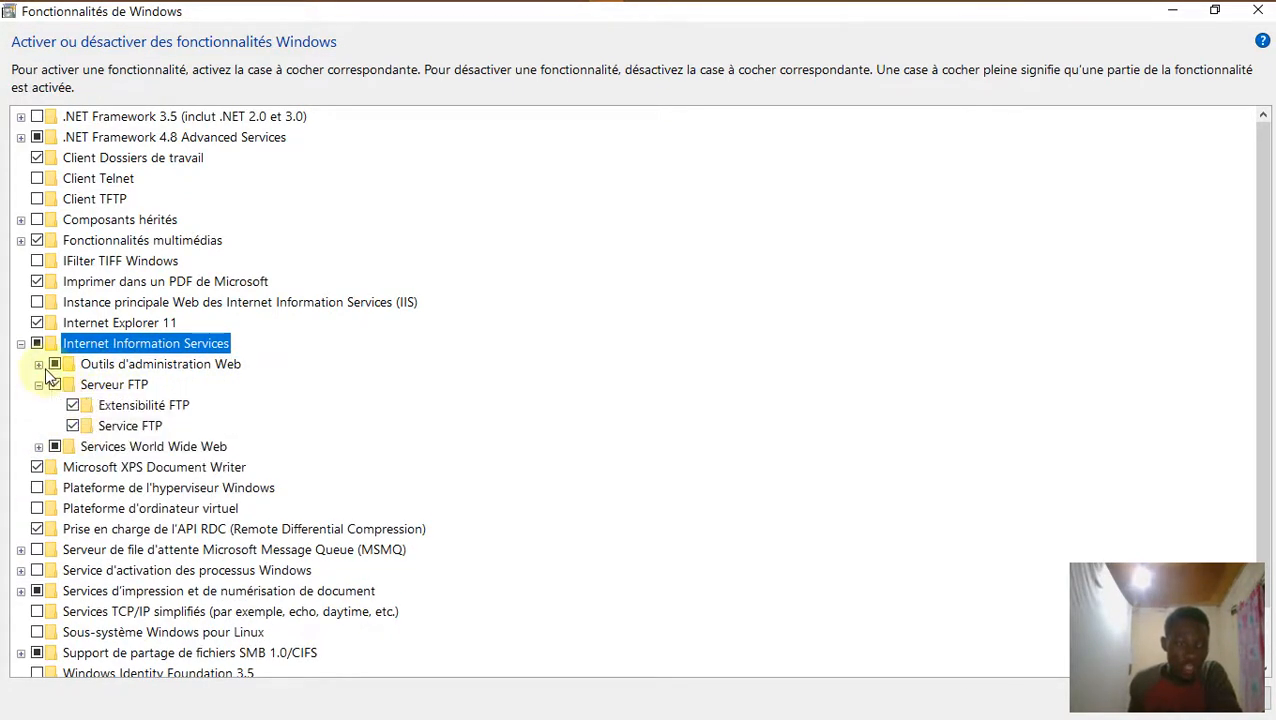
left_click(38, 364)
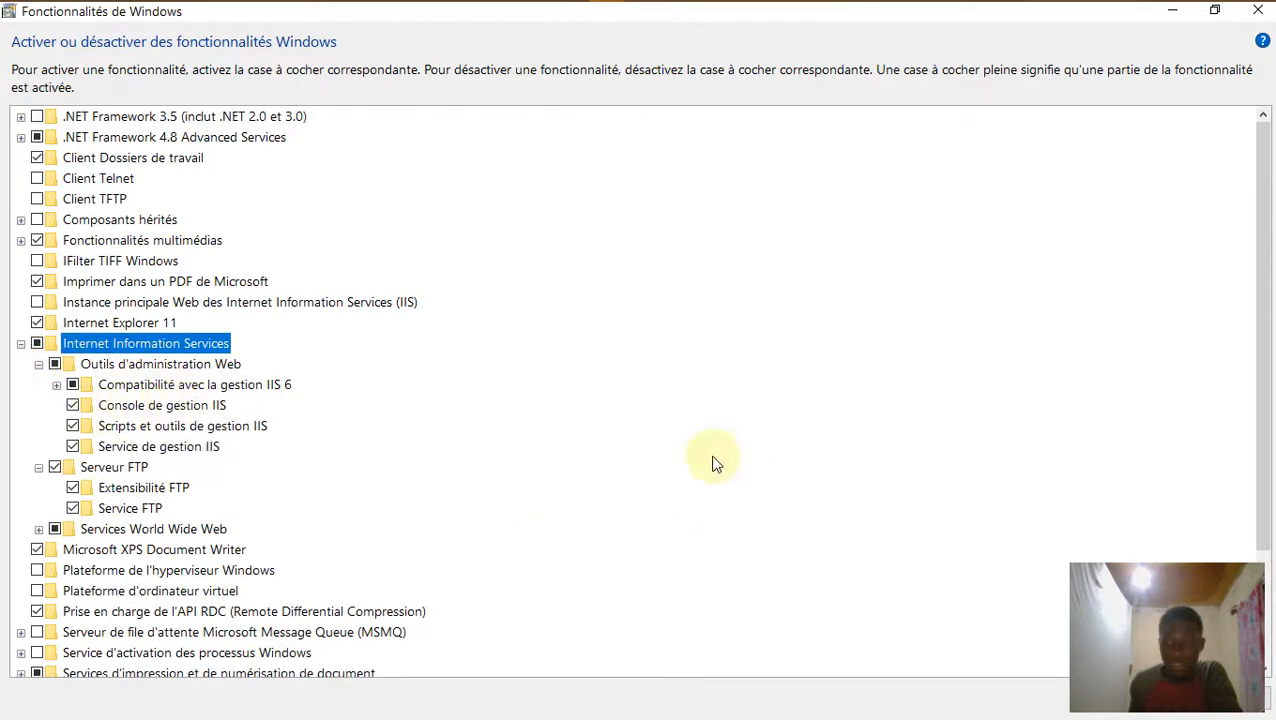
left_click(1215, 14)
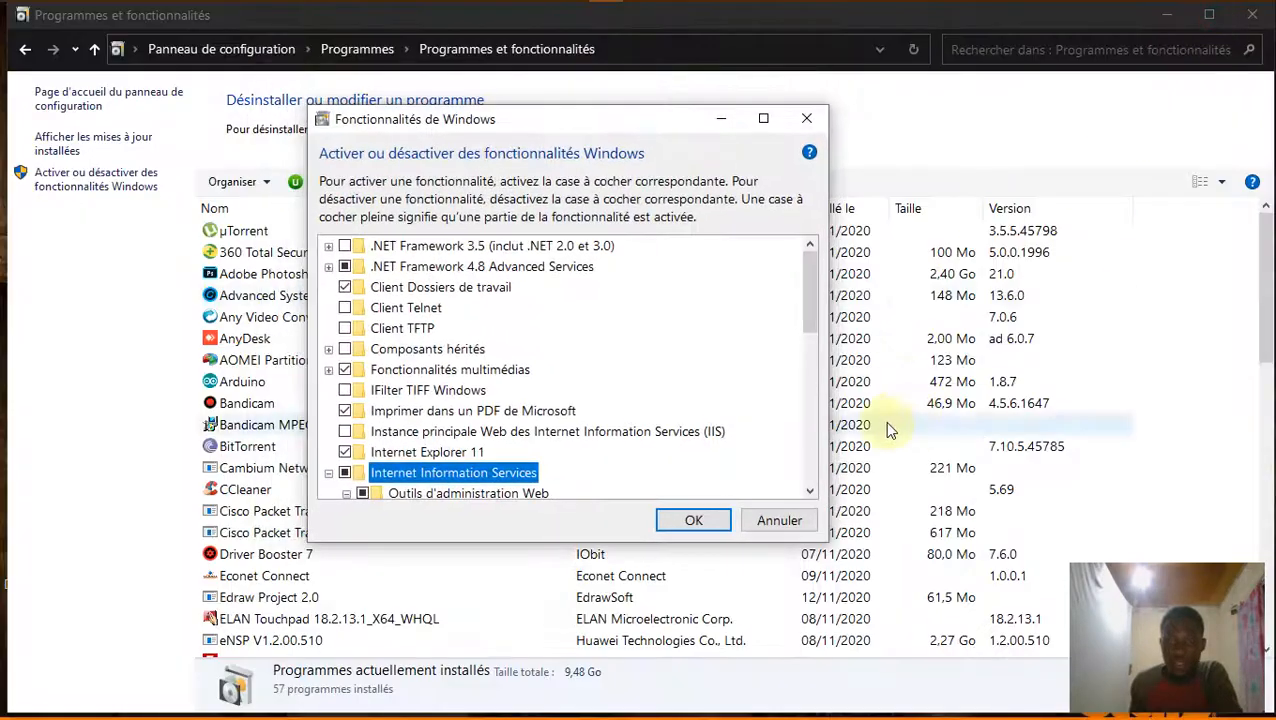
left_click(695, 519)
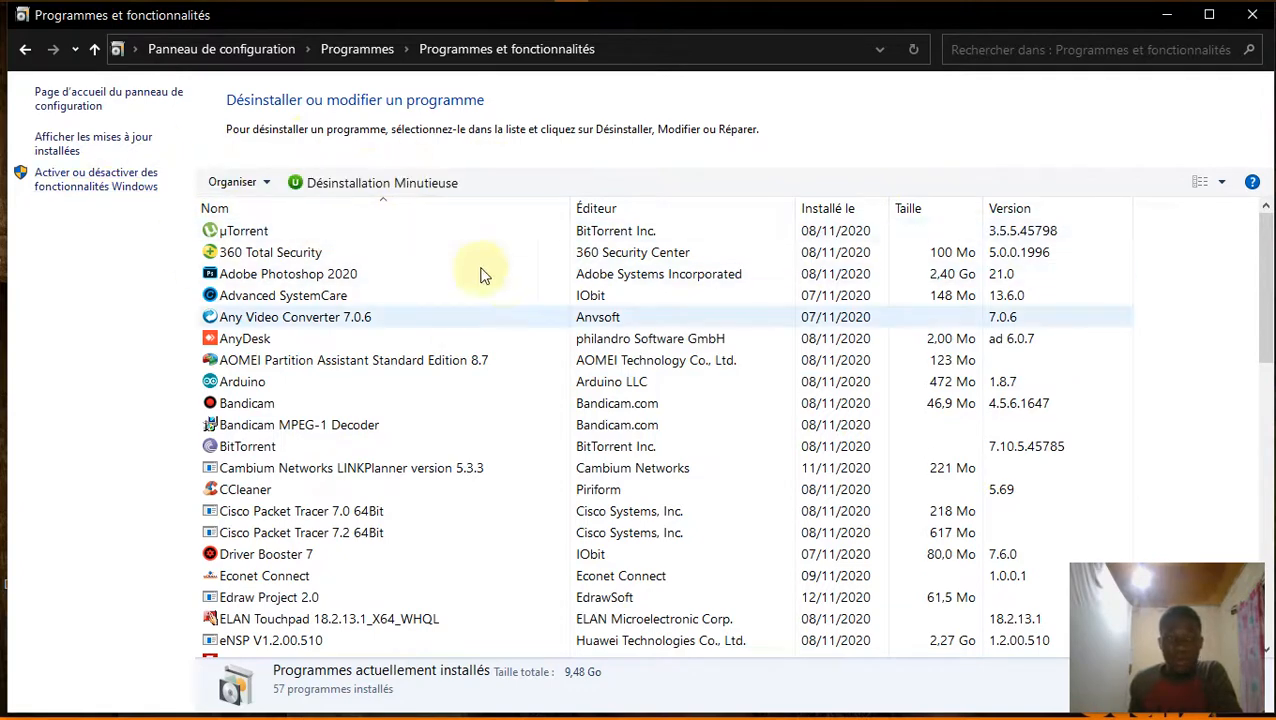
Open Pare-feu Windows Defender's allowed apps list and unlock it for editing.
left_click(25, 49)
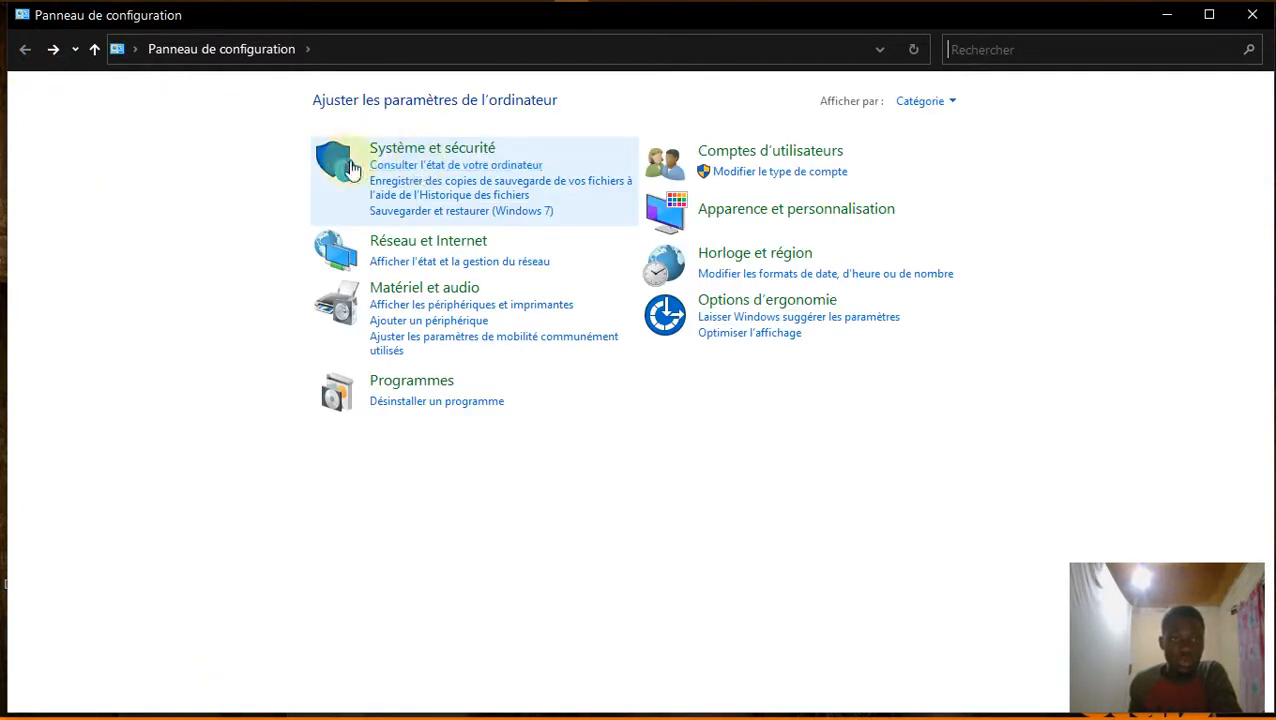
left_click(472, 148)
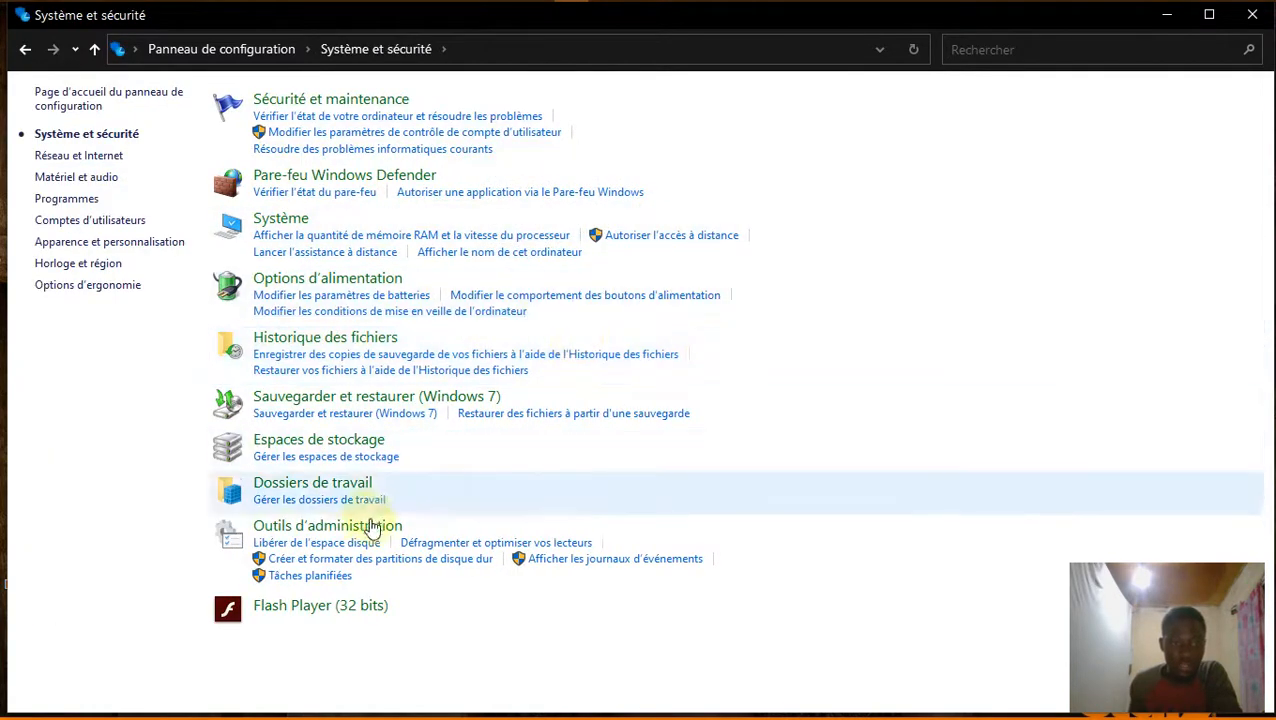
left_click(355, 178)
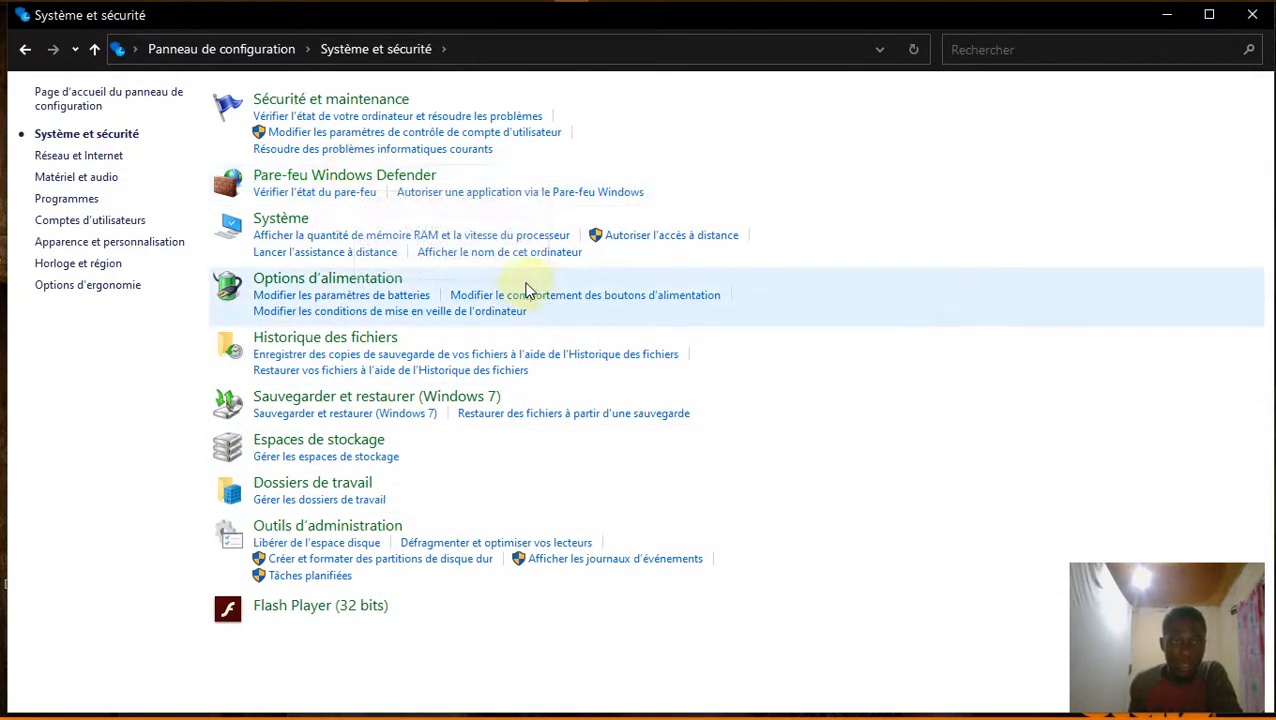
left_click(125, 157)
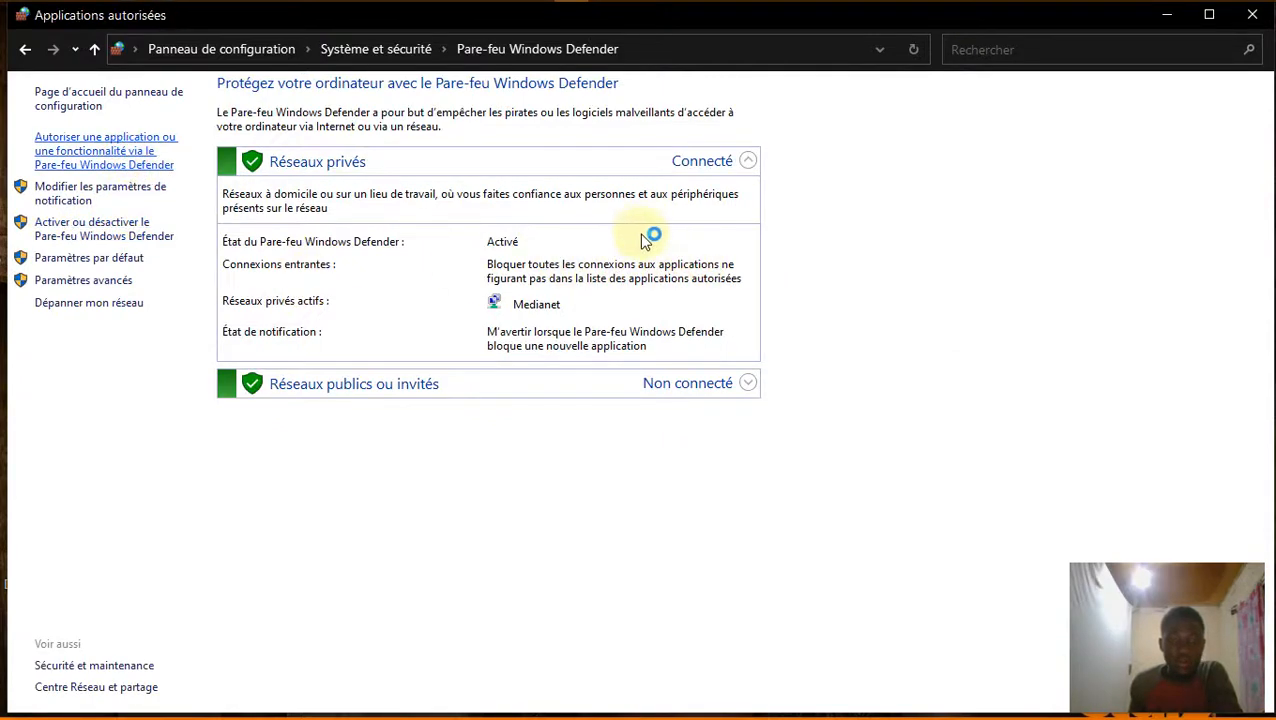
left_click(843, 157)
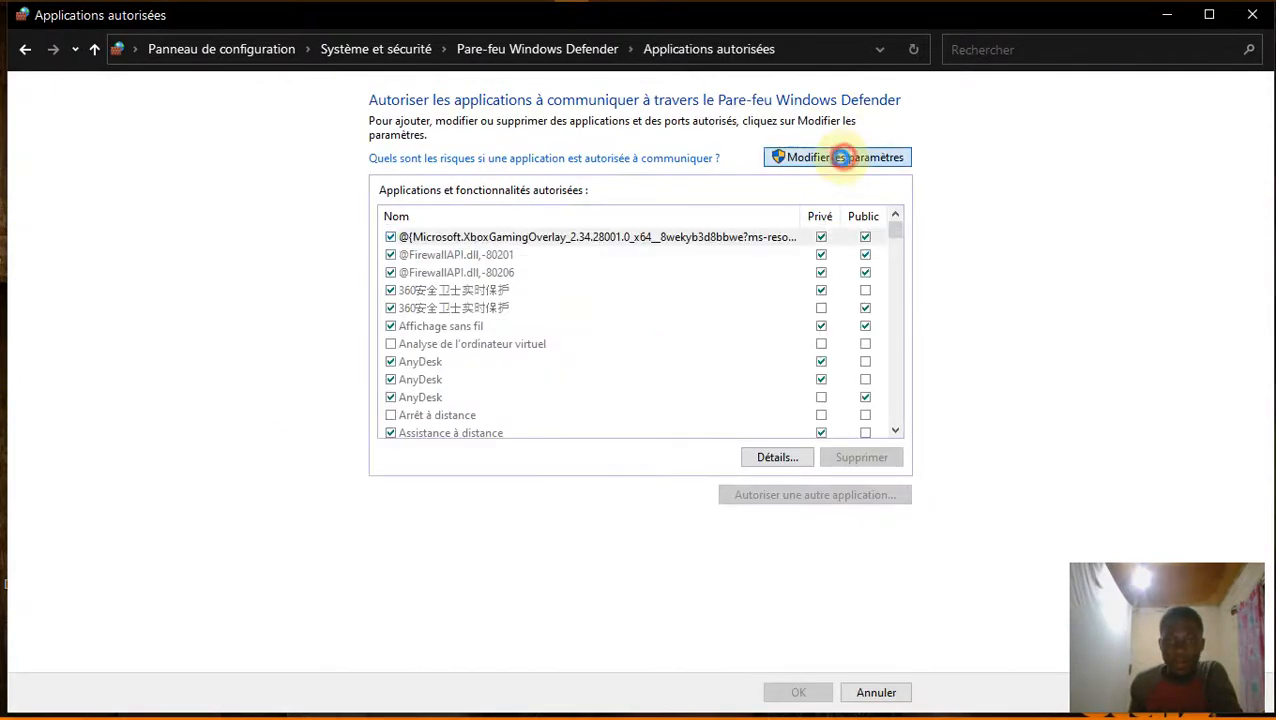
Allow Serveur FTP on both Privé and Public networks and save the change.
scroll(530, 328, "down", 6)
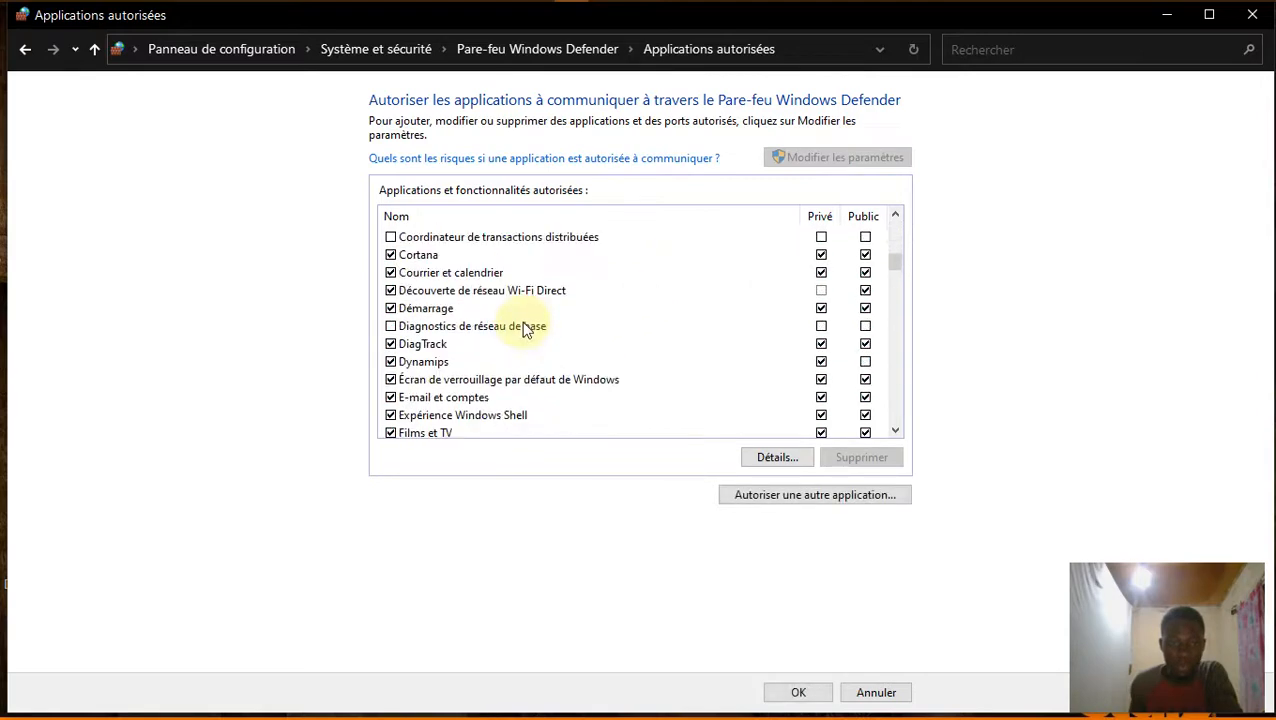
scroll(527, 330, "down", 20)
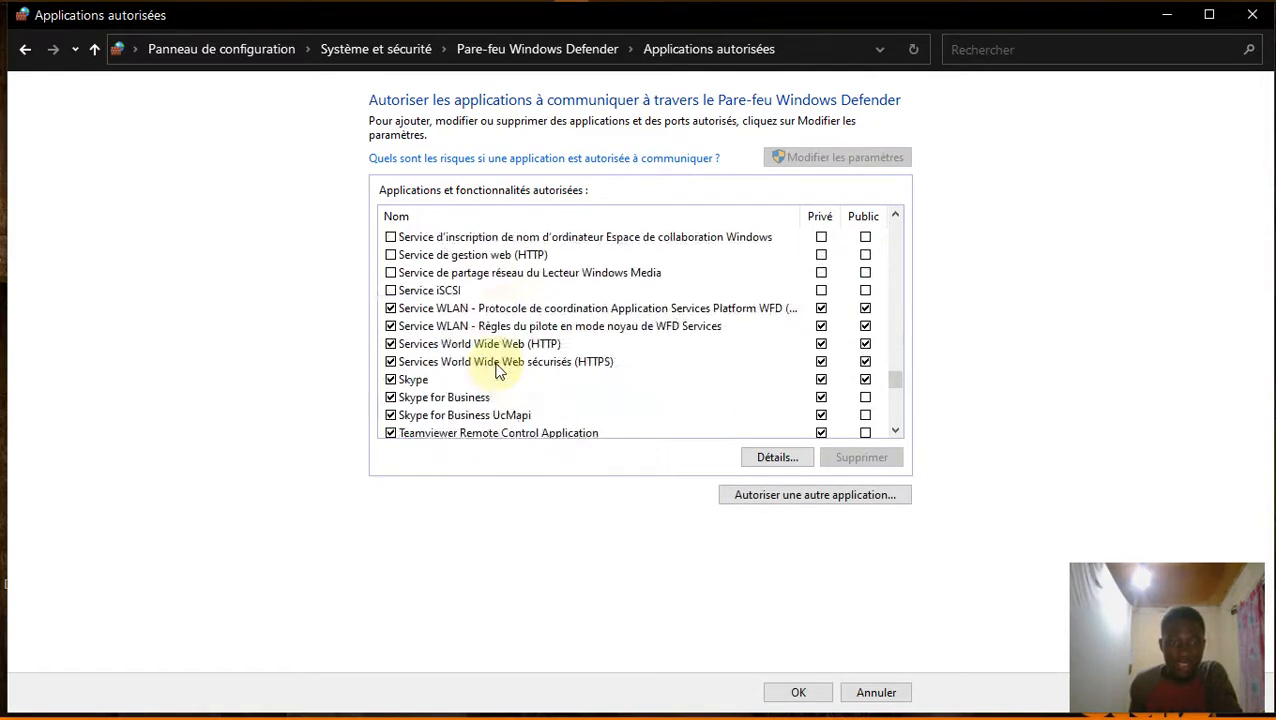
scroll(497, 370, "down", 2)
scroll(495, 365, "up", 3)
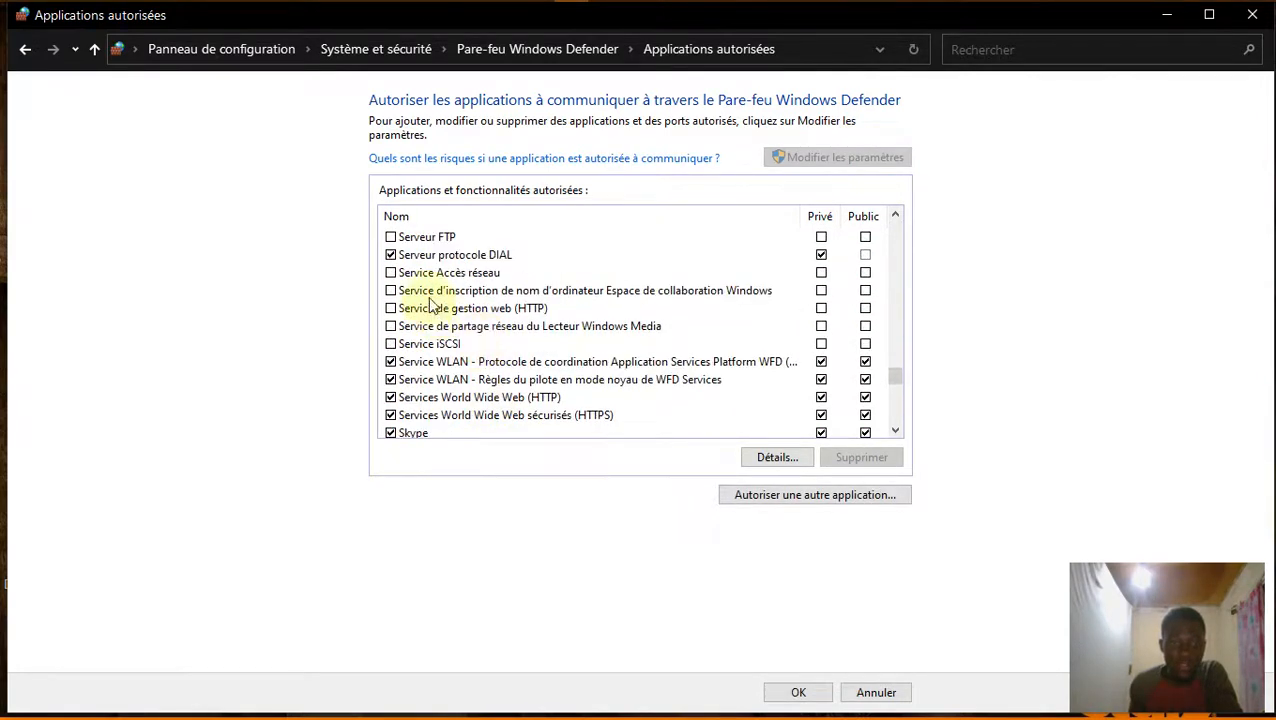
left_click(390, 237)
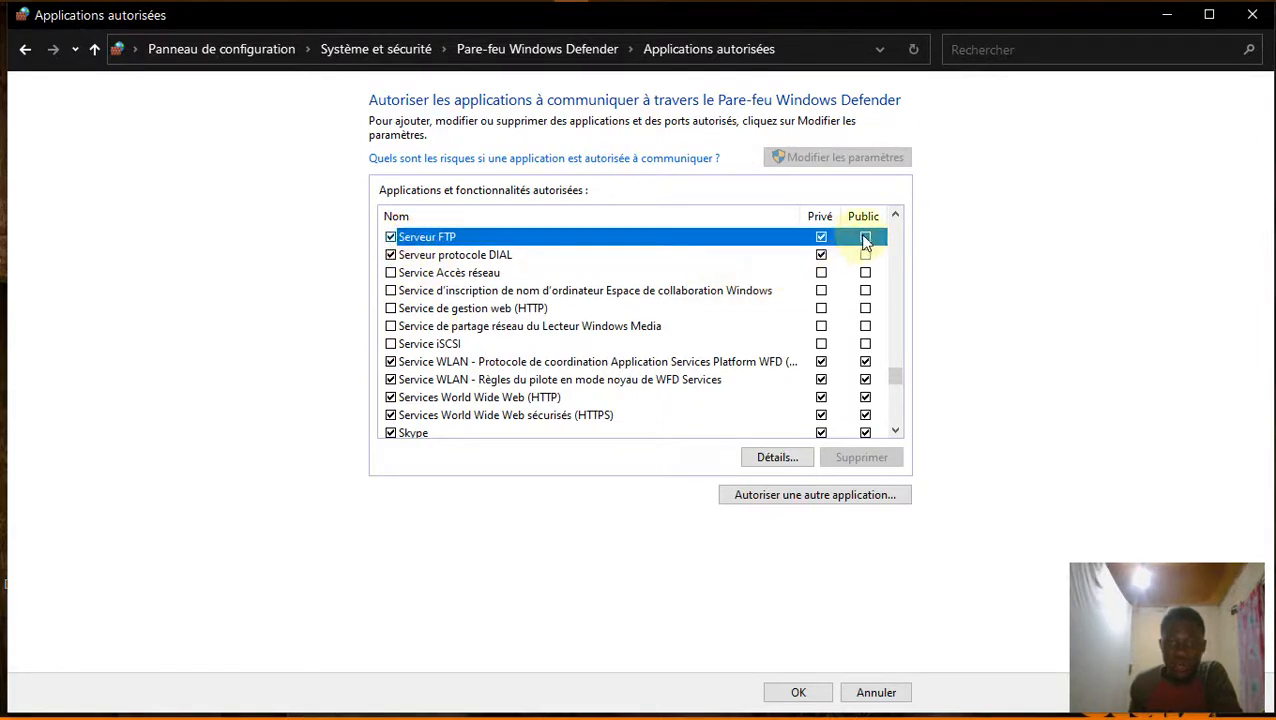
left_click(865, 237)
left_click(800, 693)
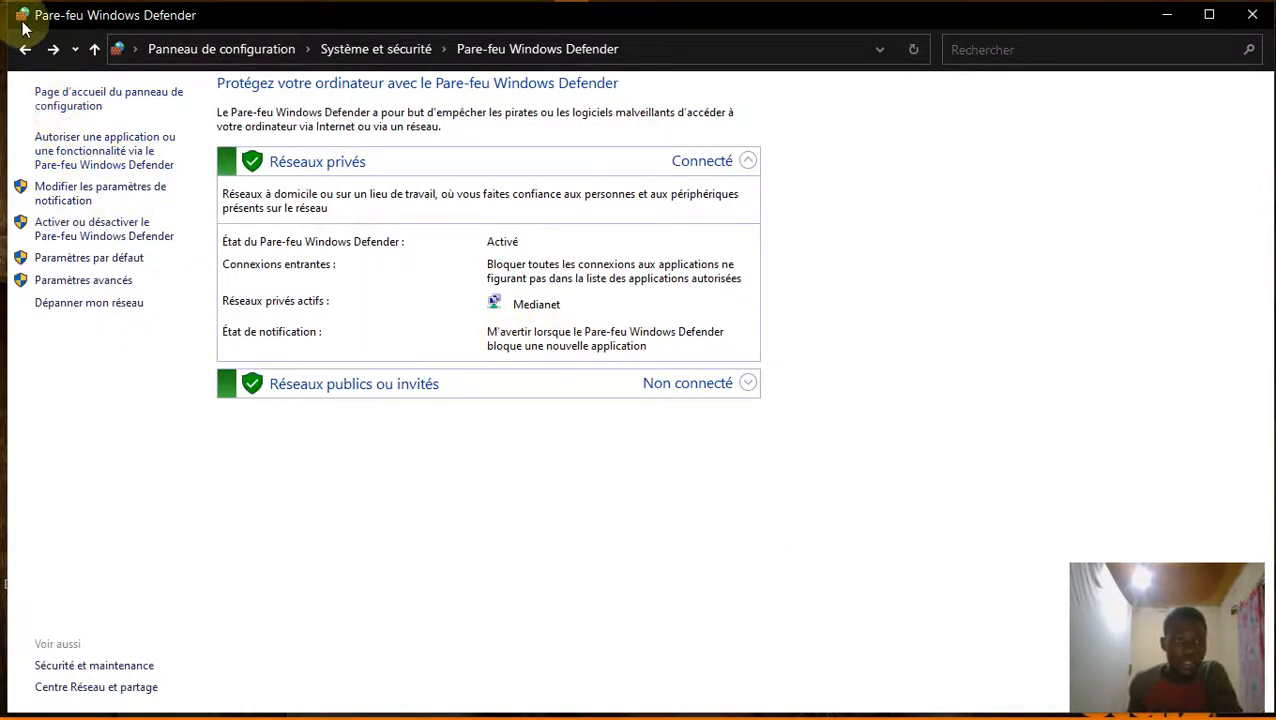
Launch the IIS Manager from Outils d'administration and expand the local server to reveal Sites.
left_click(380, 49)
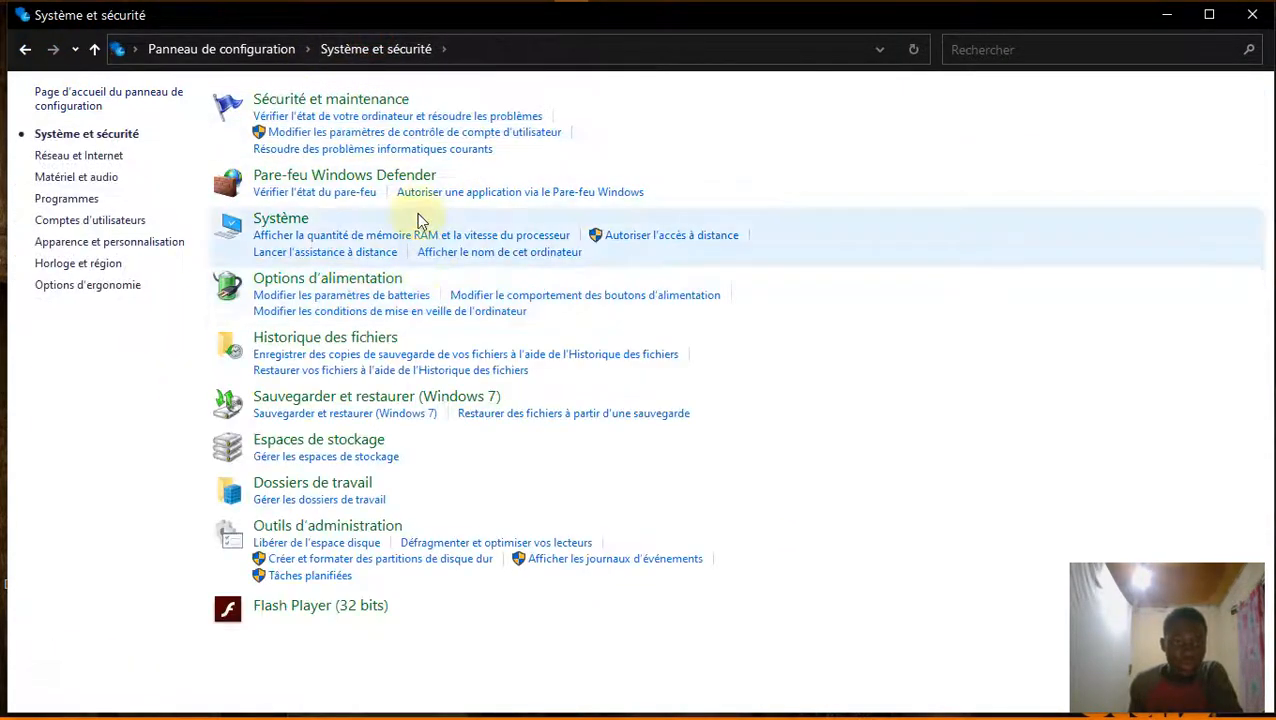
left_click(352, 530)
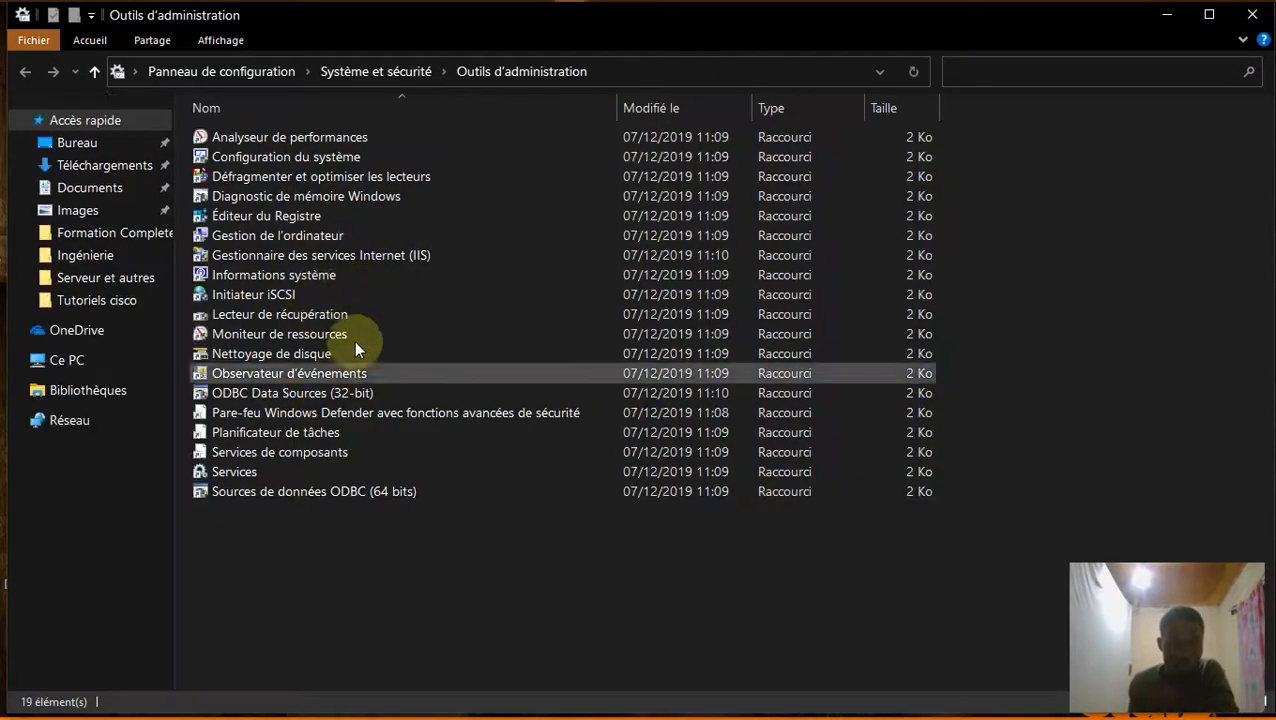
double_click(343, 257)
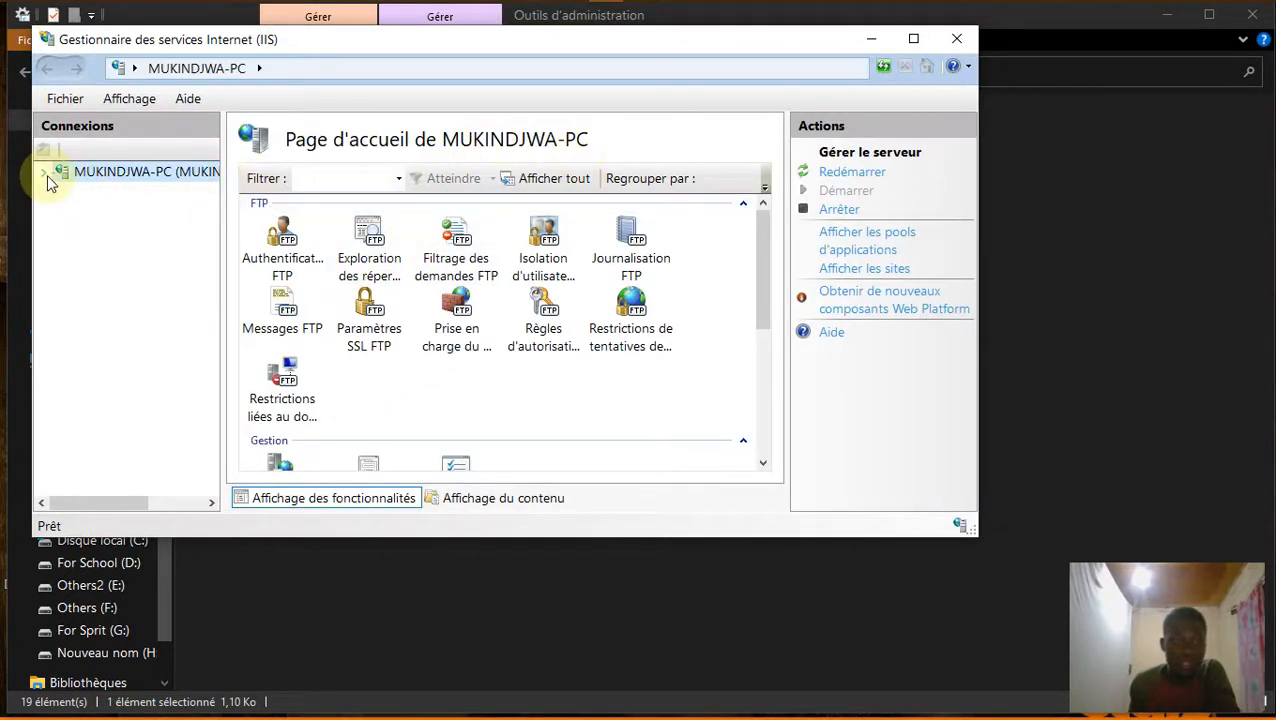
left_click(45, 173)
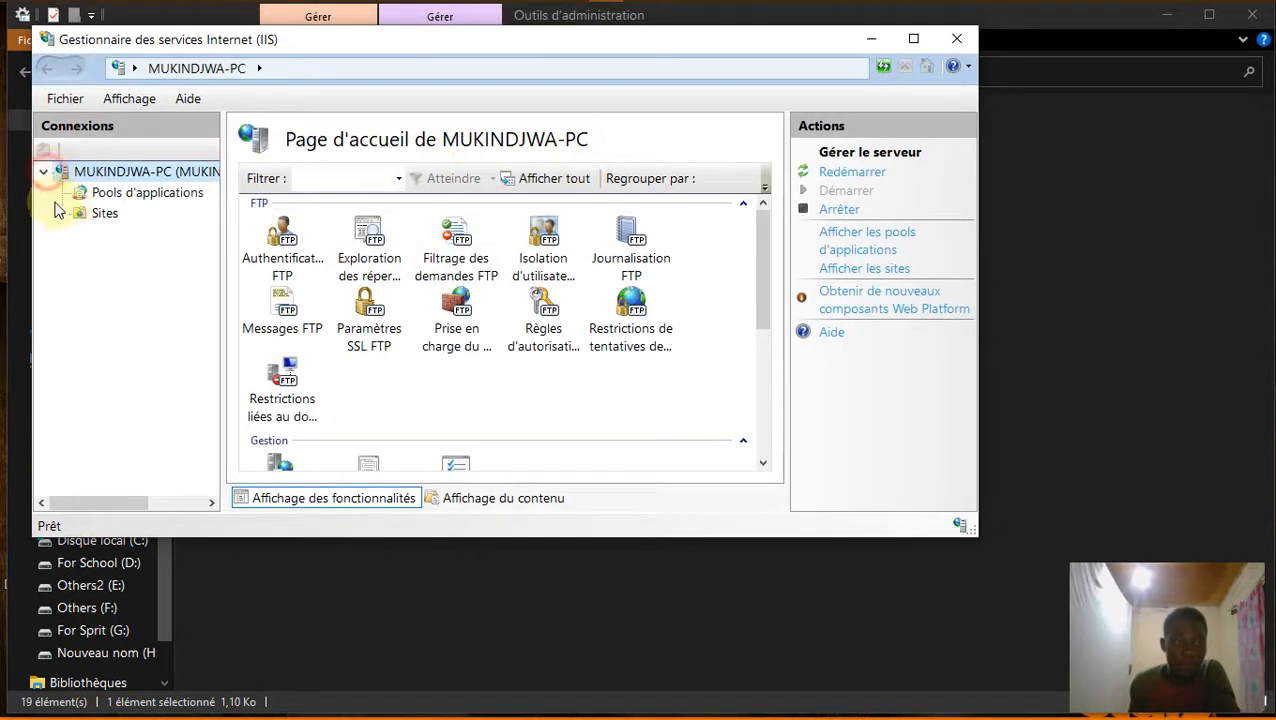
right_click(100, 222)
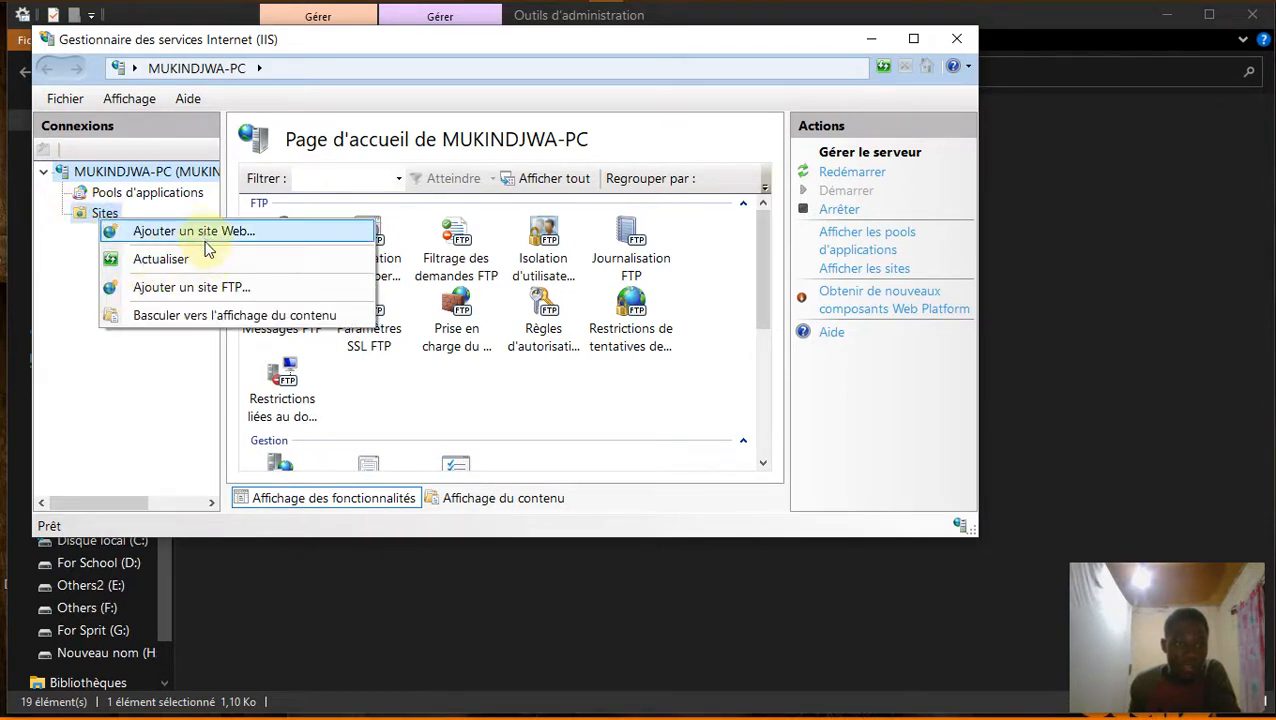
Start the Media Tech FTP site and set its physical path to the Others (F:) drive, F:\.
left_click(230, 289)
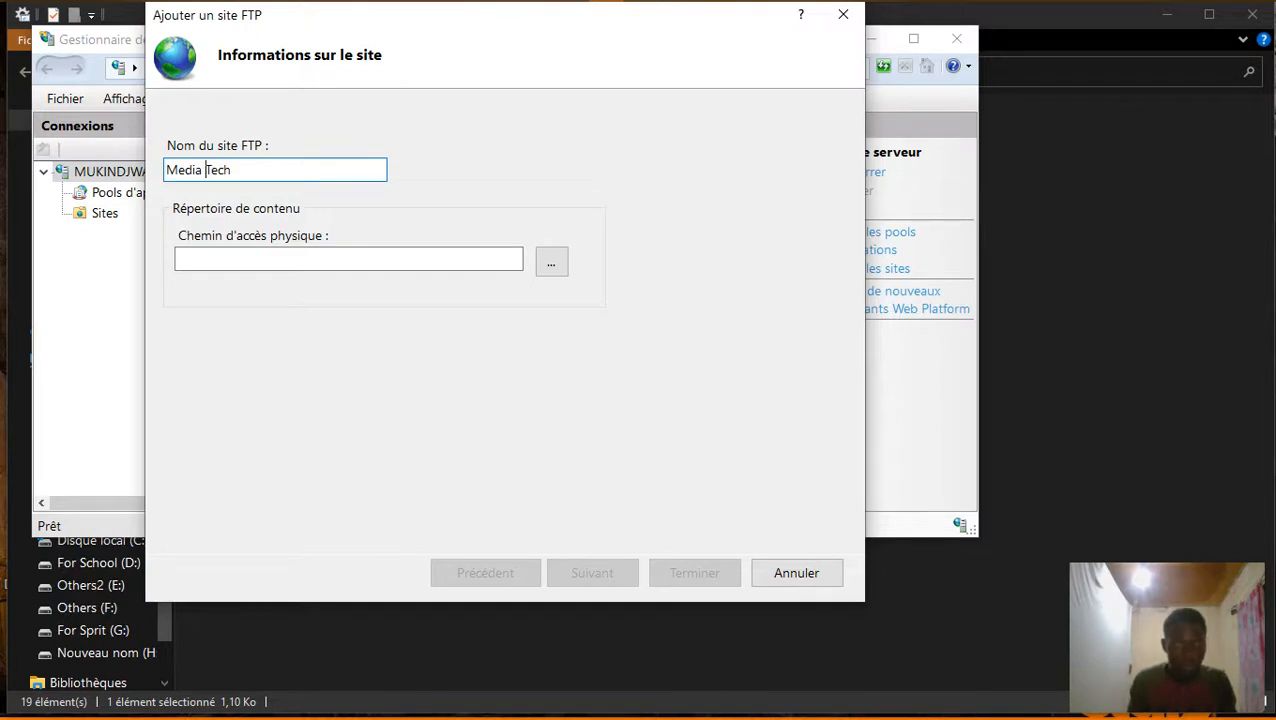
left_click(551, 262)
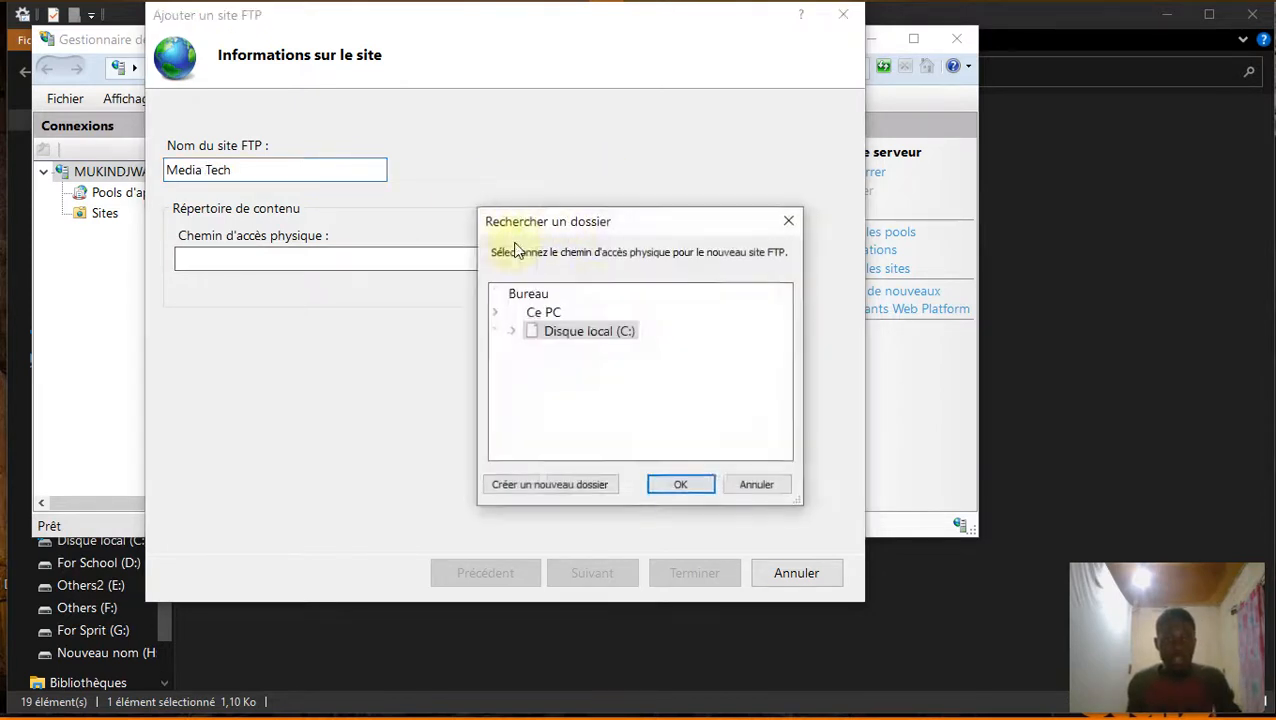
left_click_drag(641, 224, 588, 136)
scroll(567, 285, "down", 3)
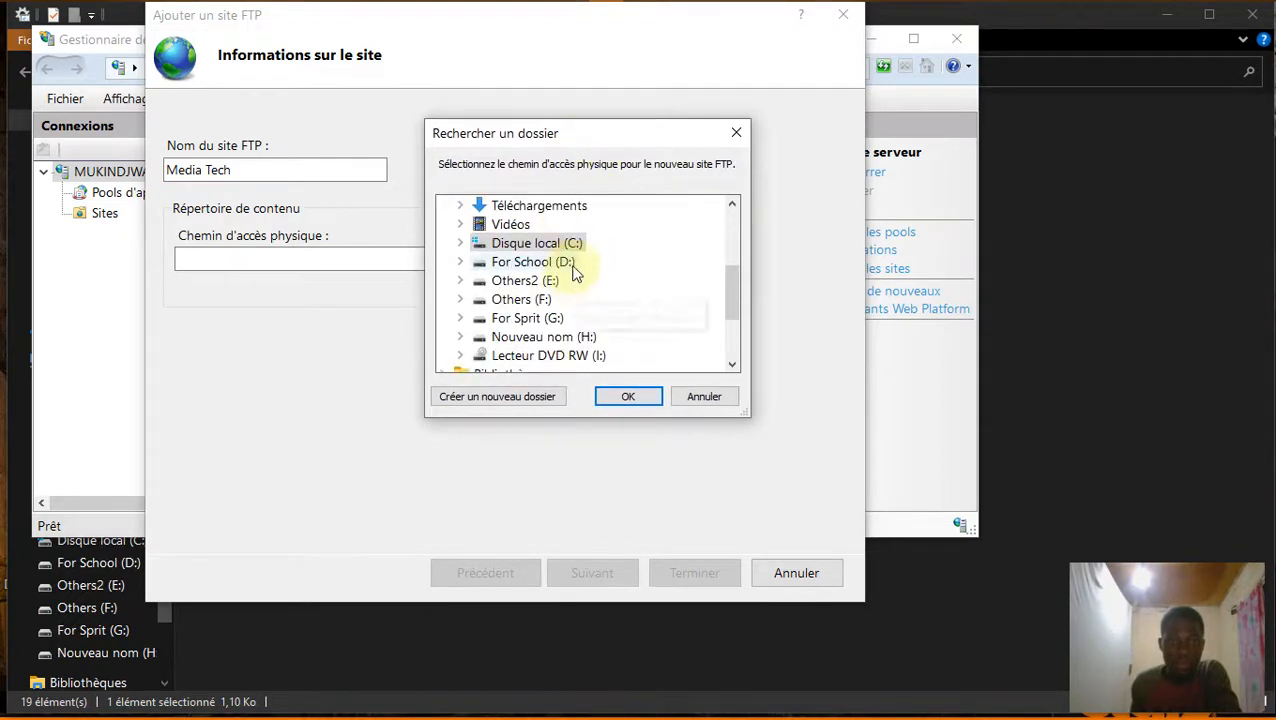
scroll(556, 262, "up", 2)
scroll(578, 290, "down", 5)
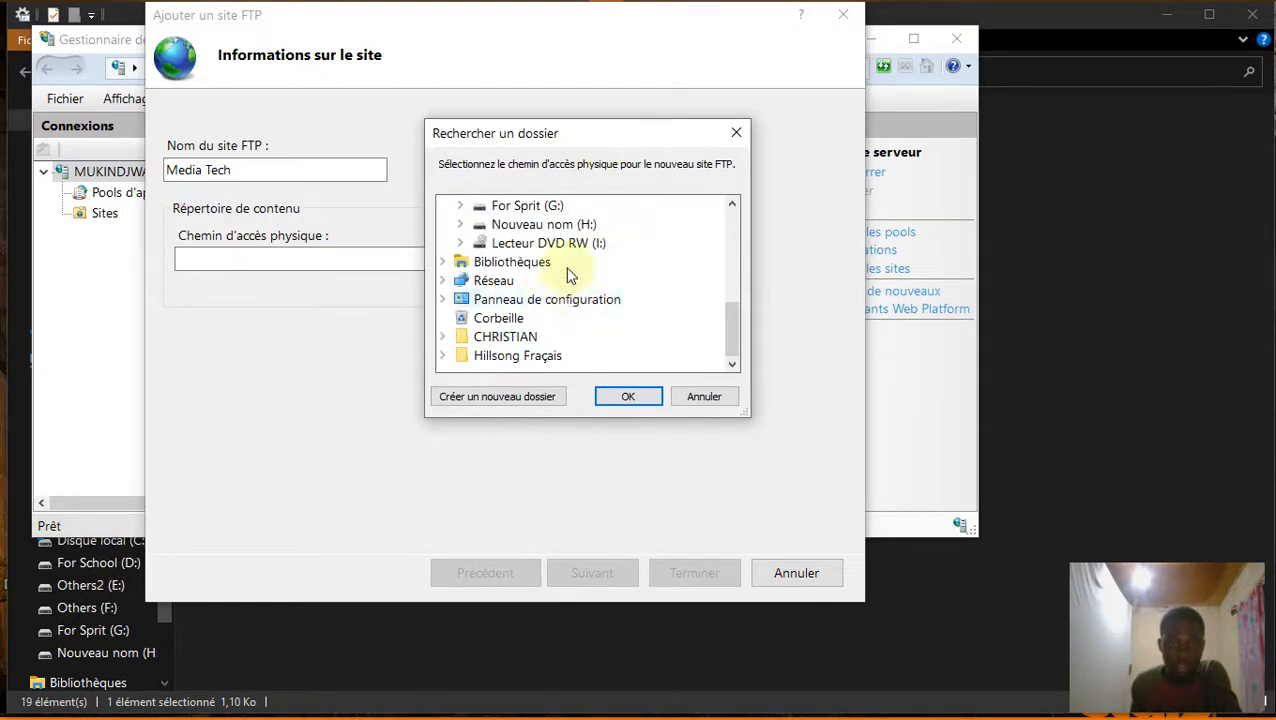
scroll(570, 280, "up", 2)
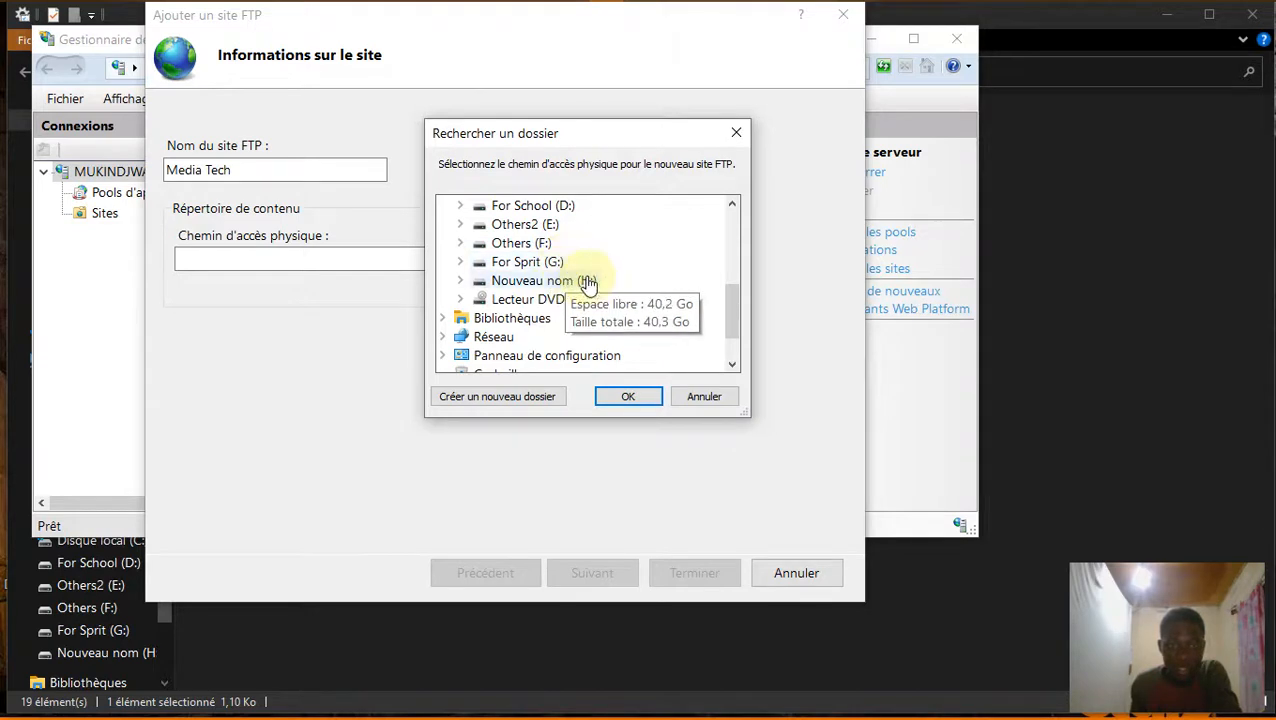
double_click(553, 245)
left_click(630, 397)
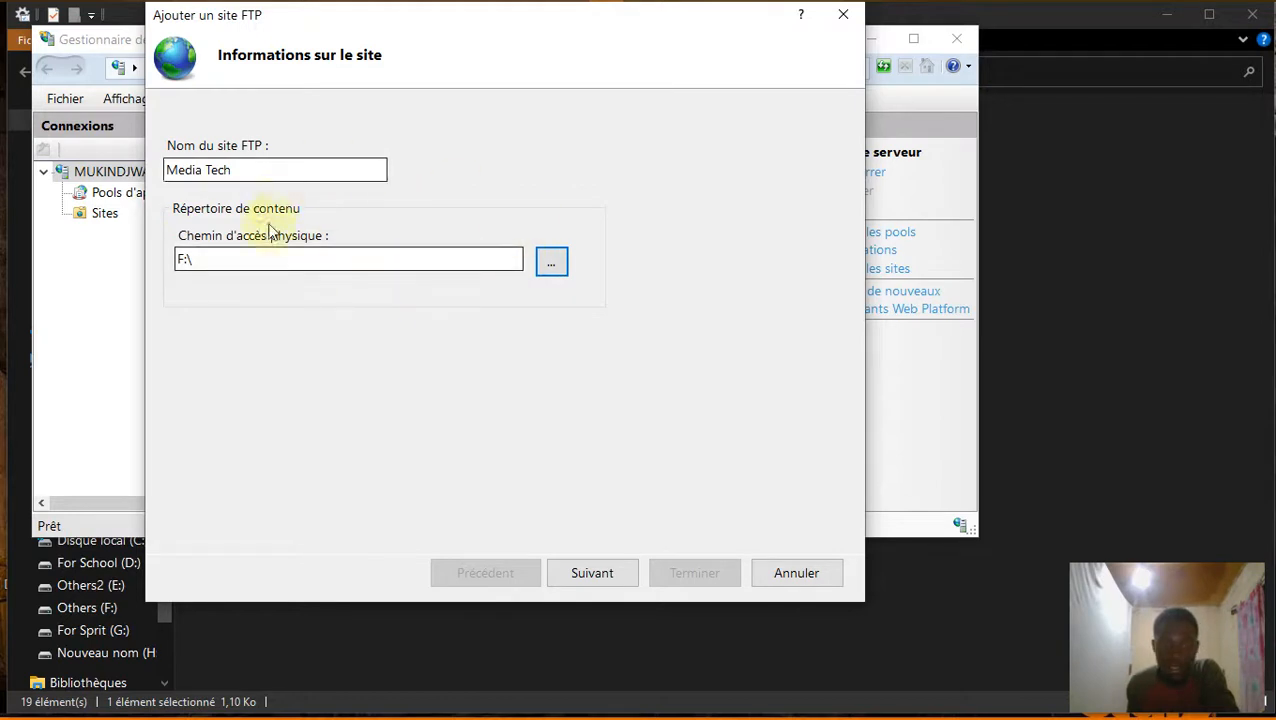
Bind the FTP site to IP 192.168.43.163 on port 21 with Pas de SSL.
left_click(598, 578)
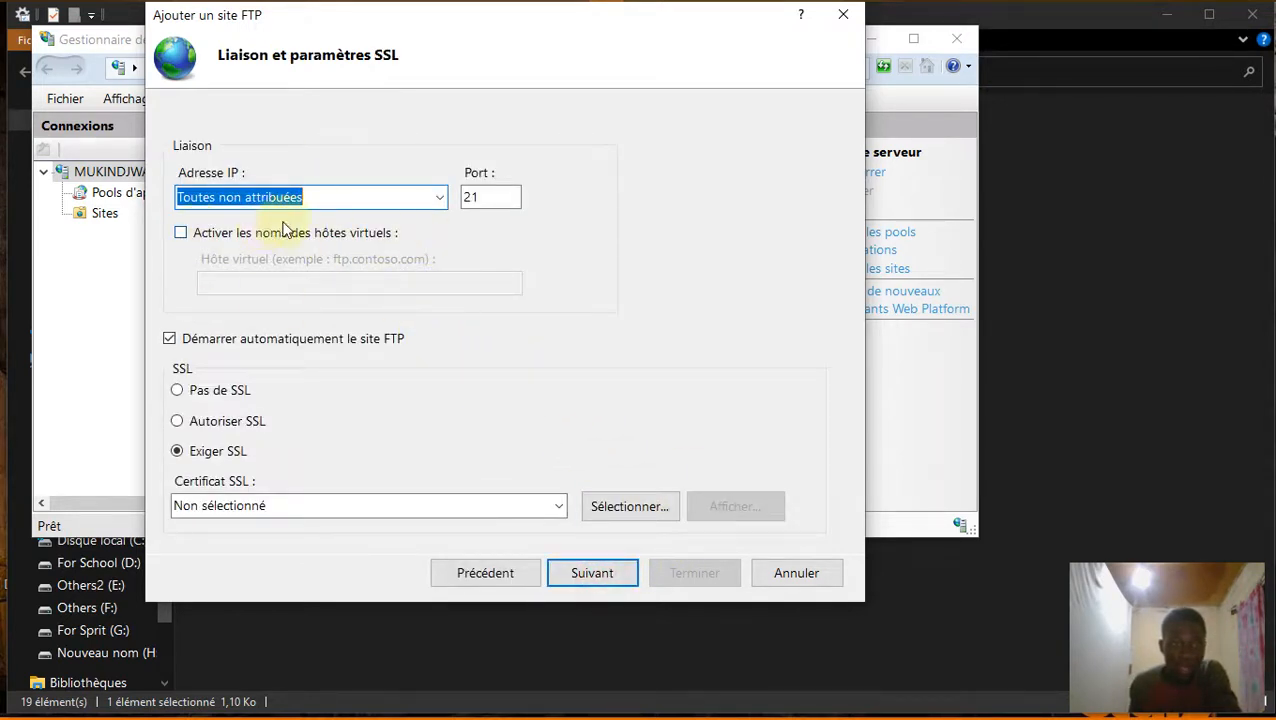
left_click(438, 198)
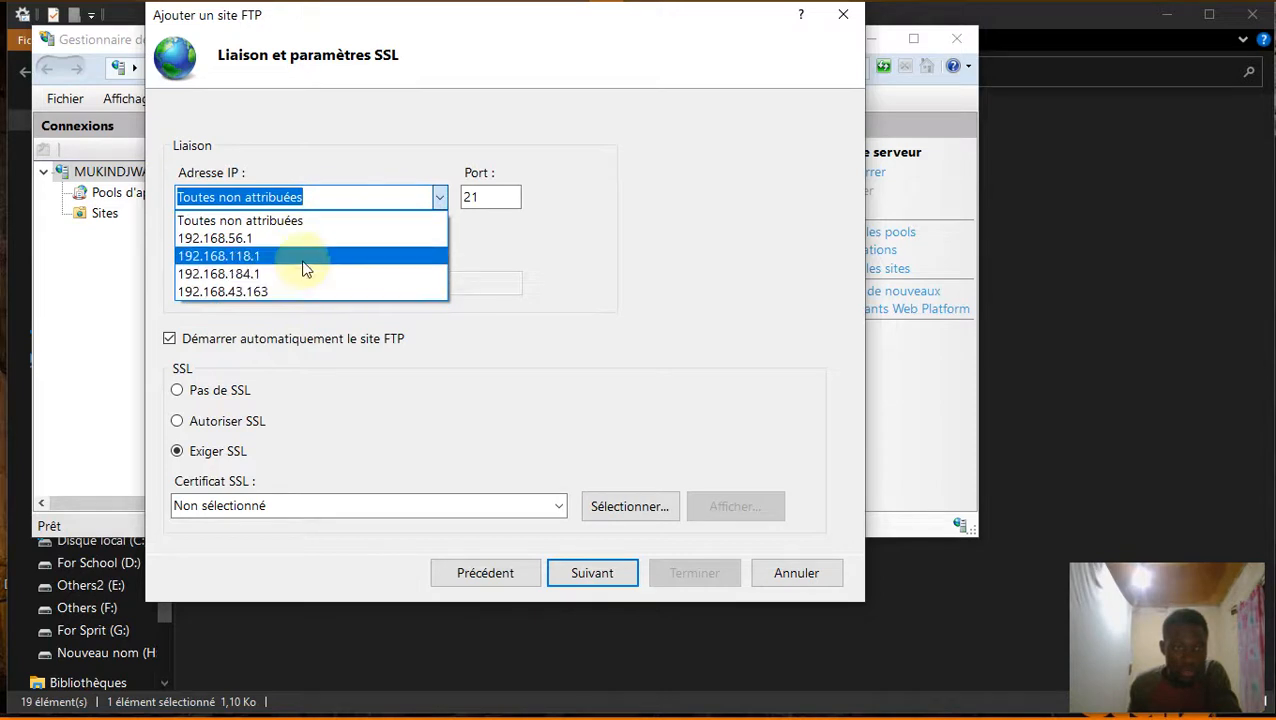
left_click(303, 291)
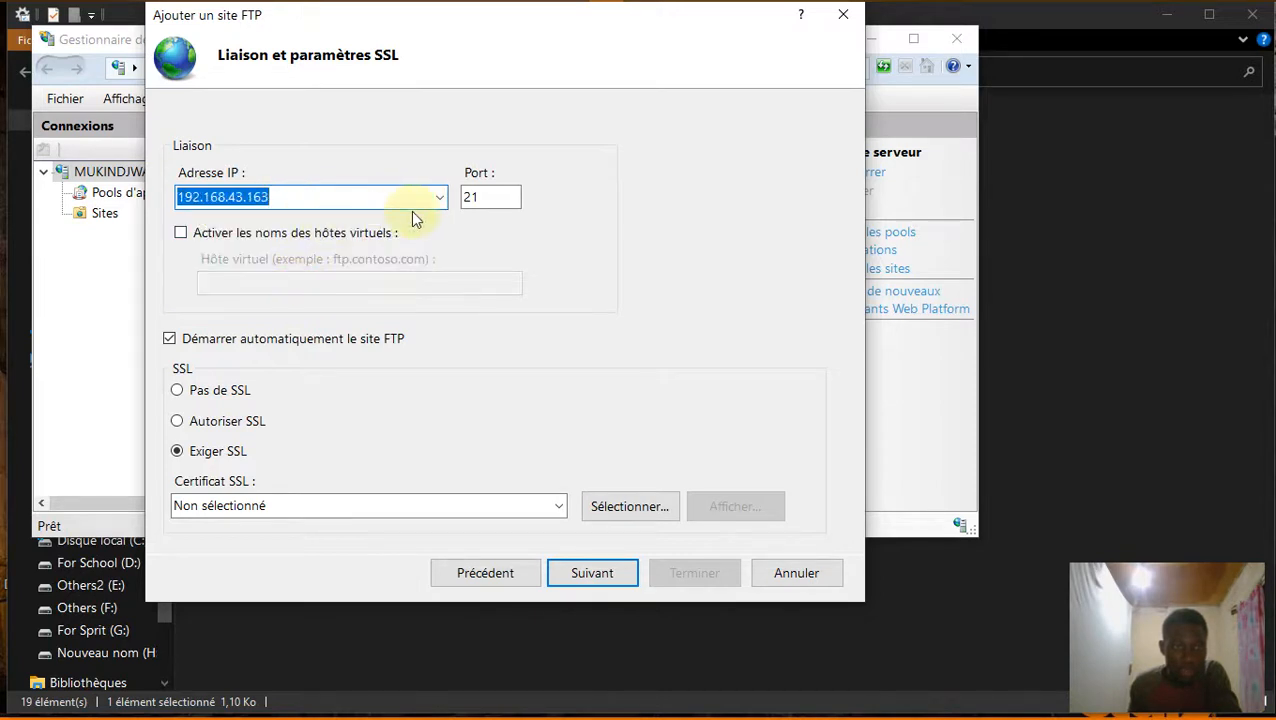
left_click(445, 201)
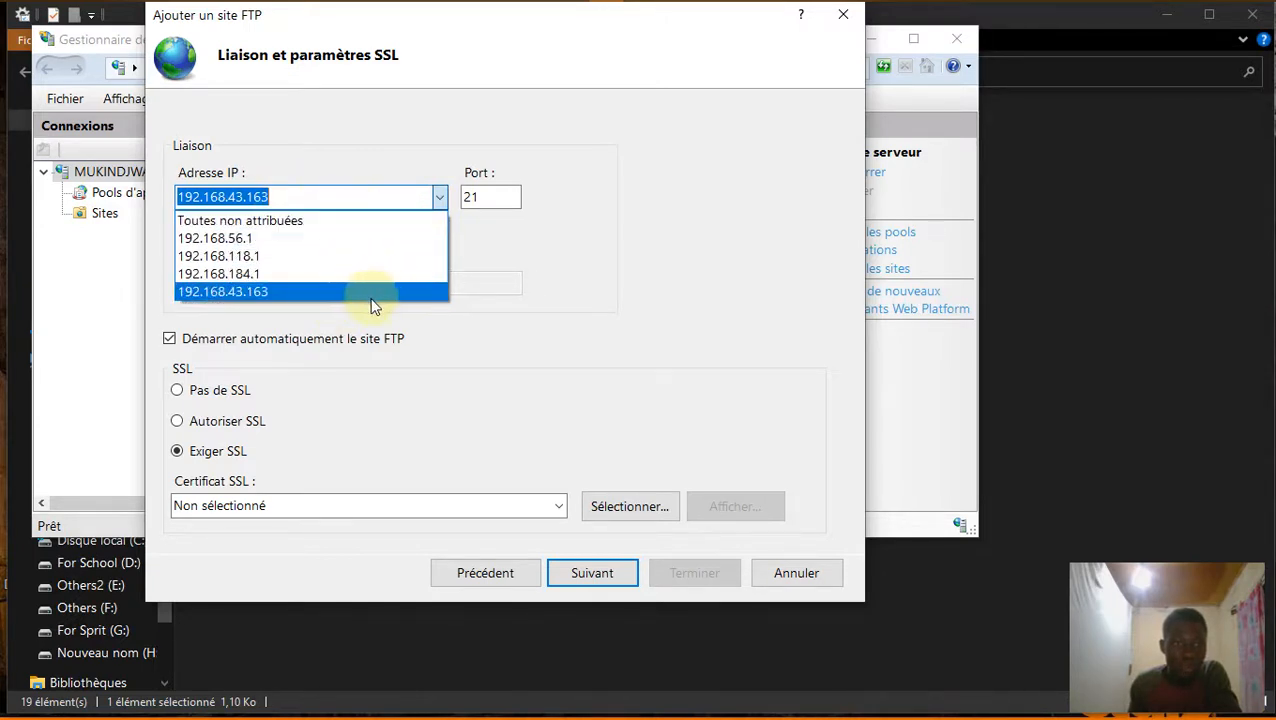
left_click(500, 247)
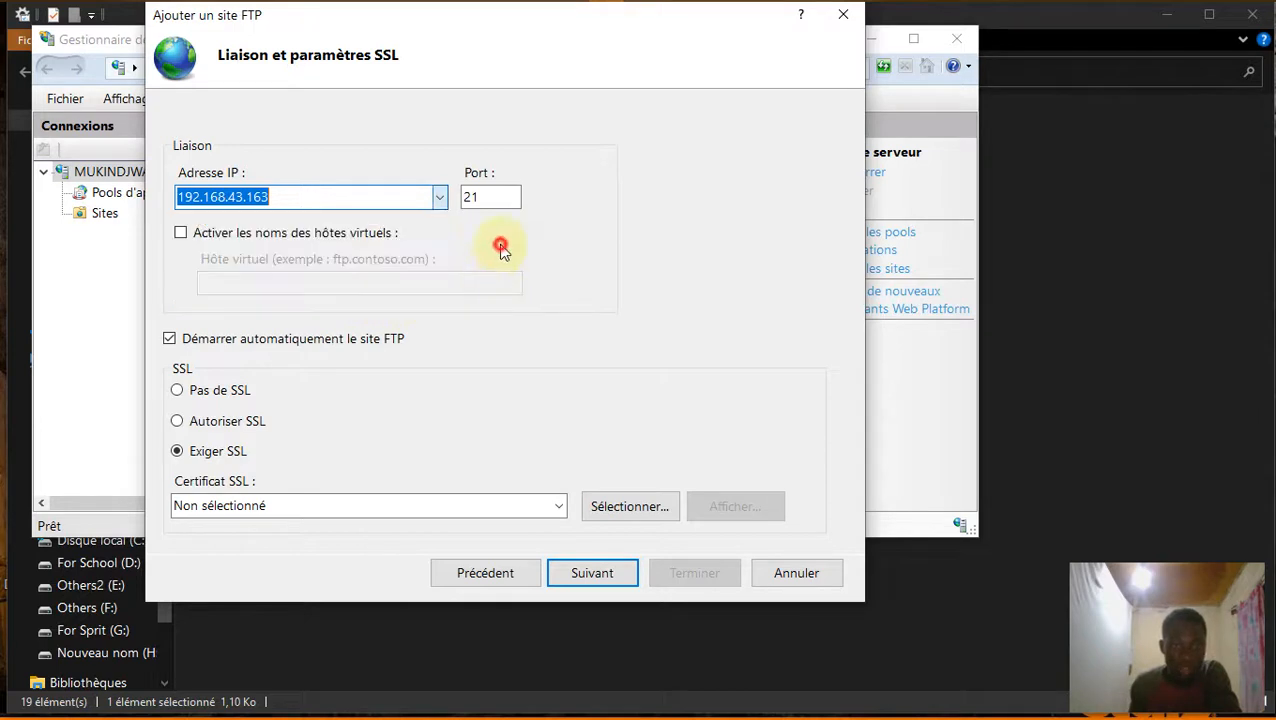
left_click(490, 196)
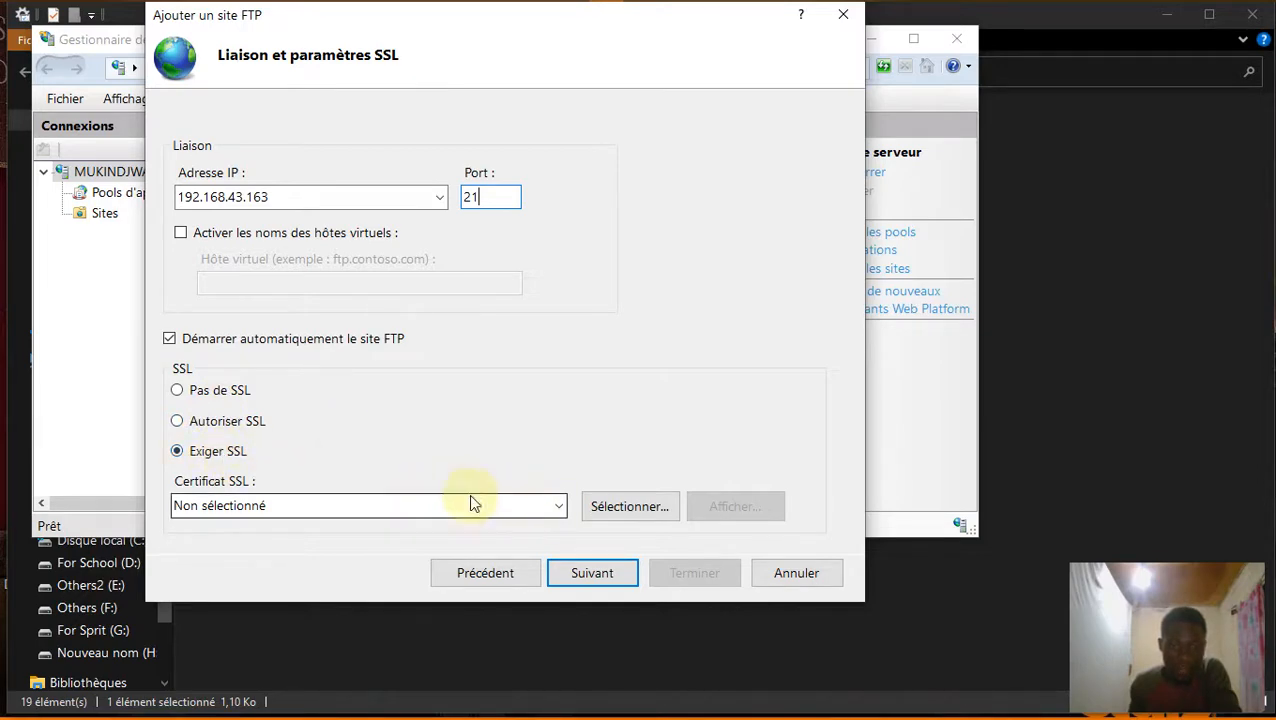
left_click(618, 507)
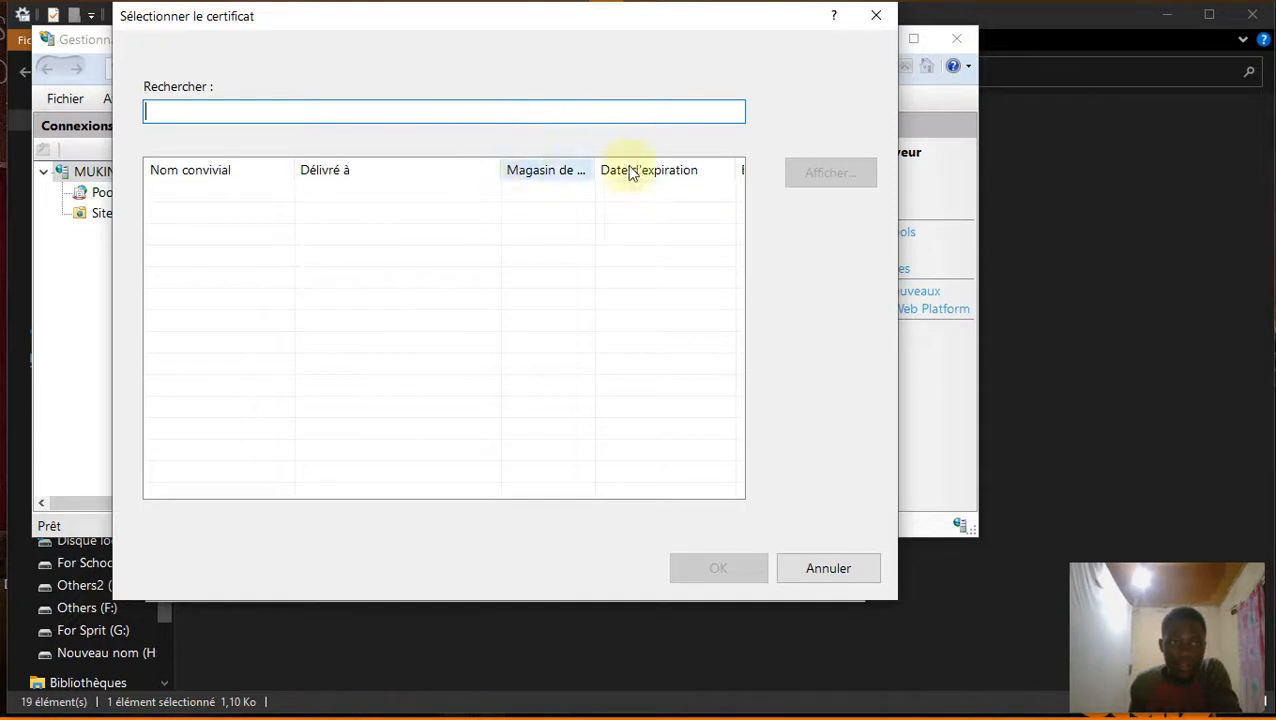
left_click(876, 16)
left_click(224, 392)
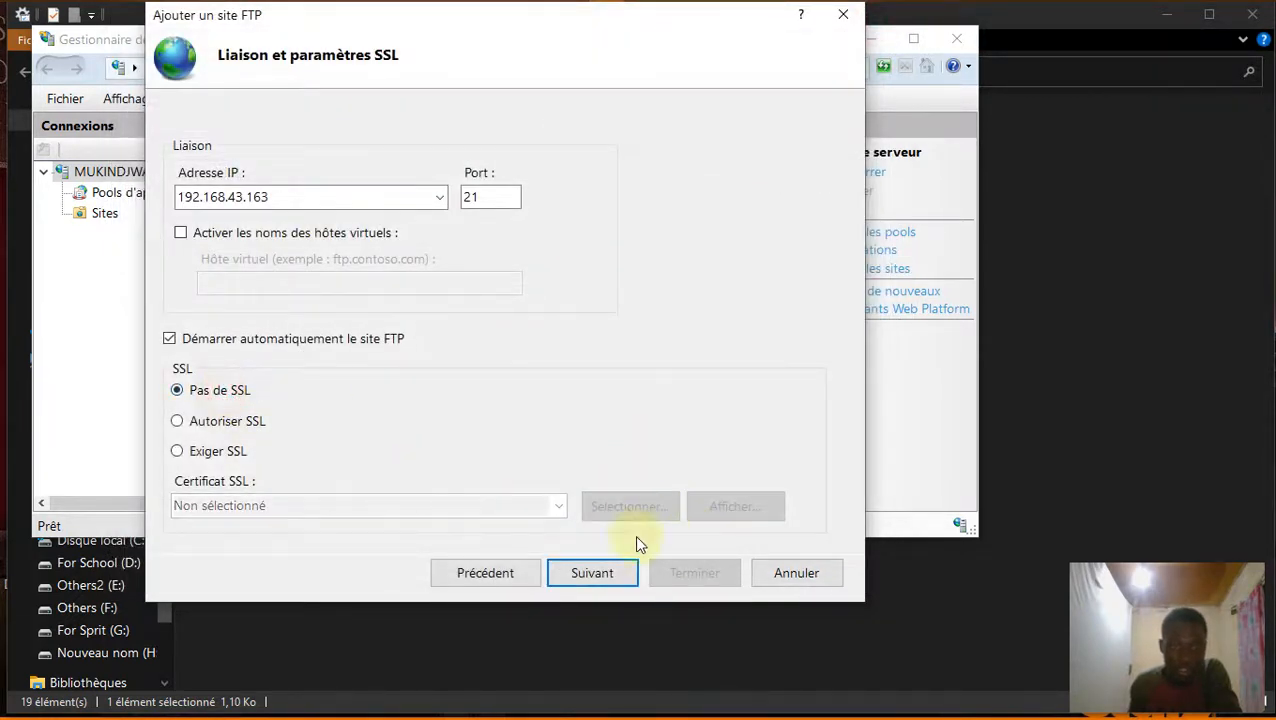
left_click(588, 576)
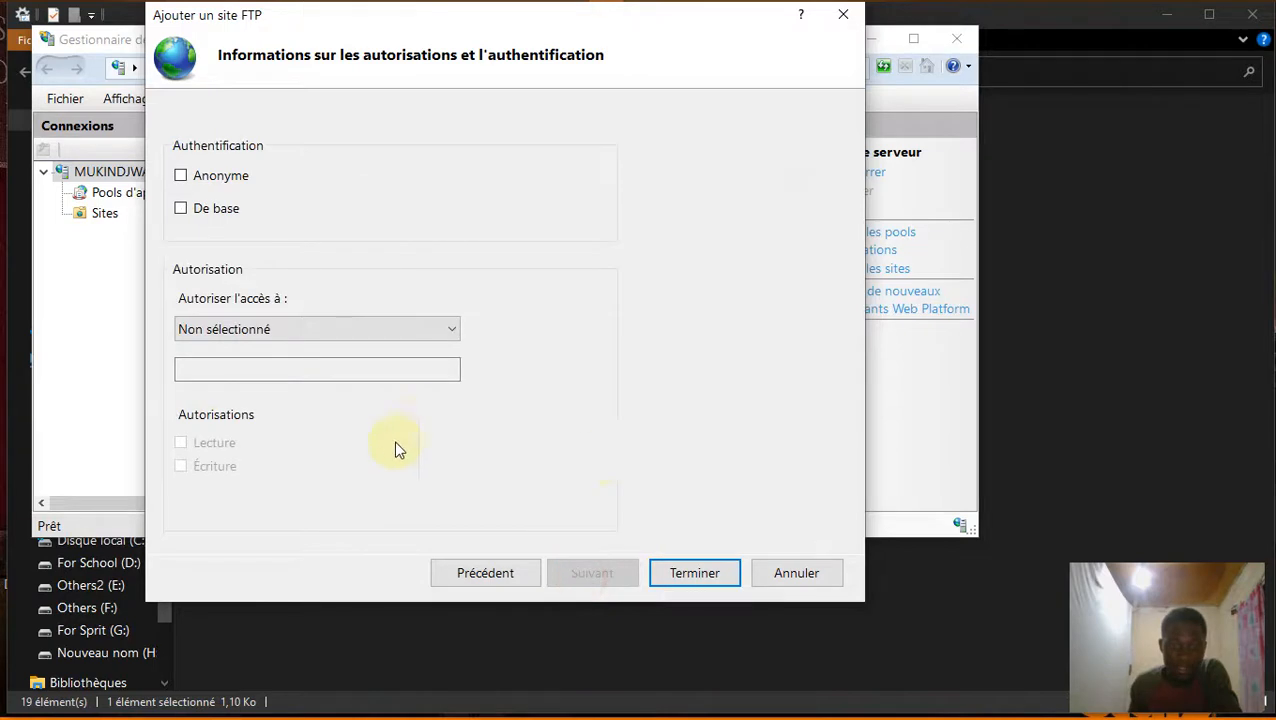
Use De base authentication and grant specified user FTP-TEST Lecture and Écriture, then finish.
left_click(215, 208)
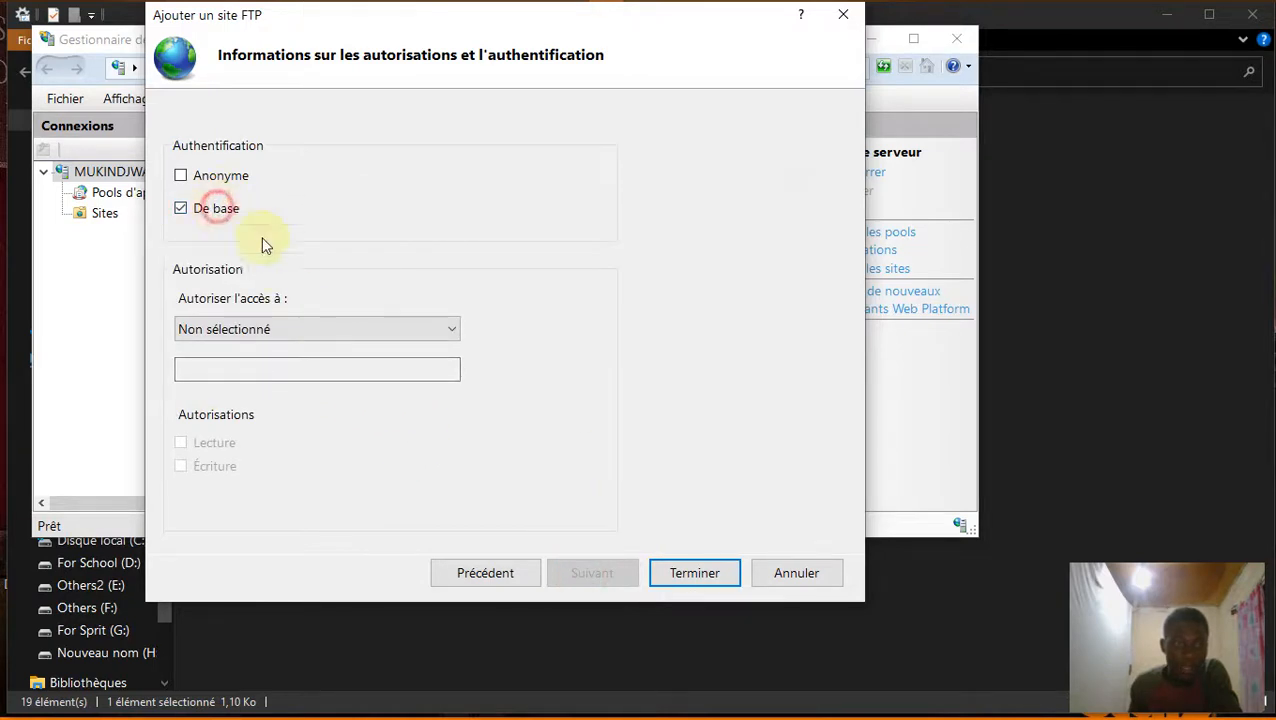
left_click(449, 330)
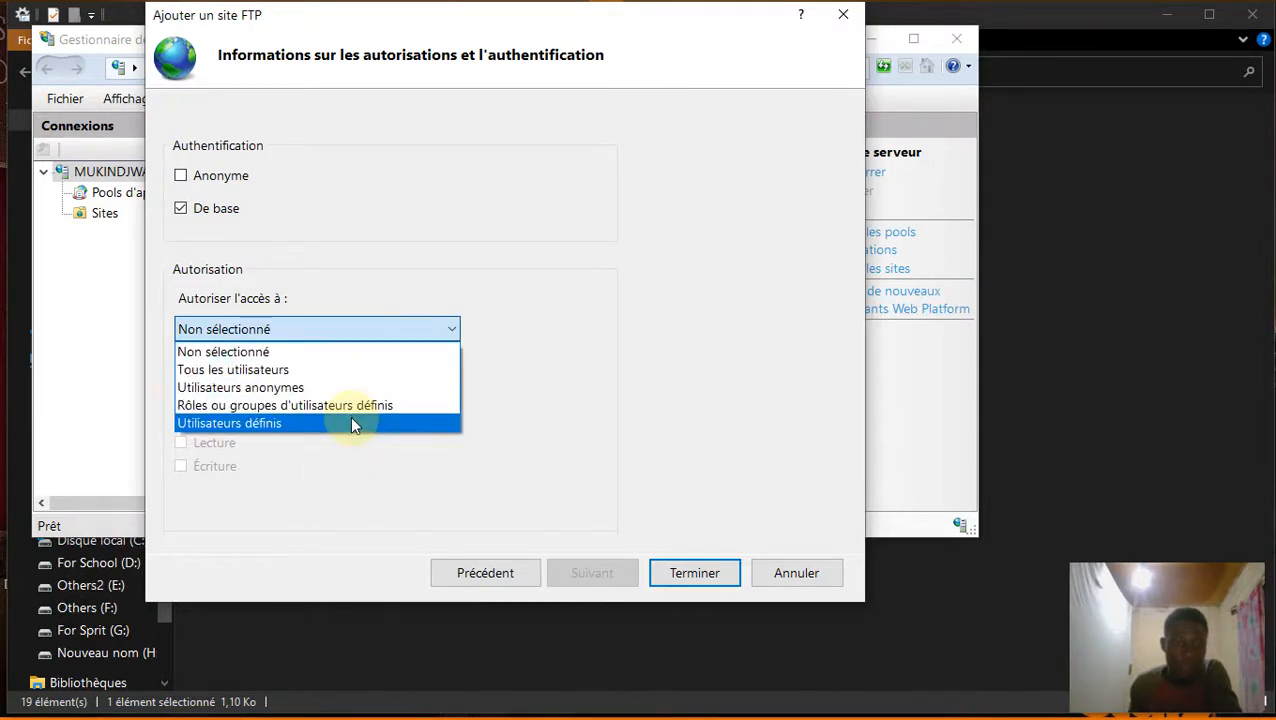
left_click(350, 421)
left_click(285, 371)
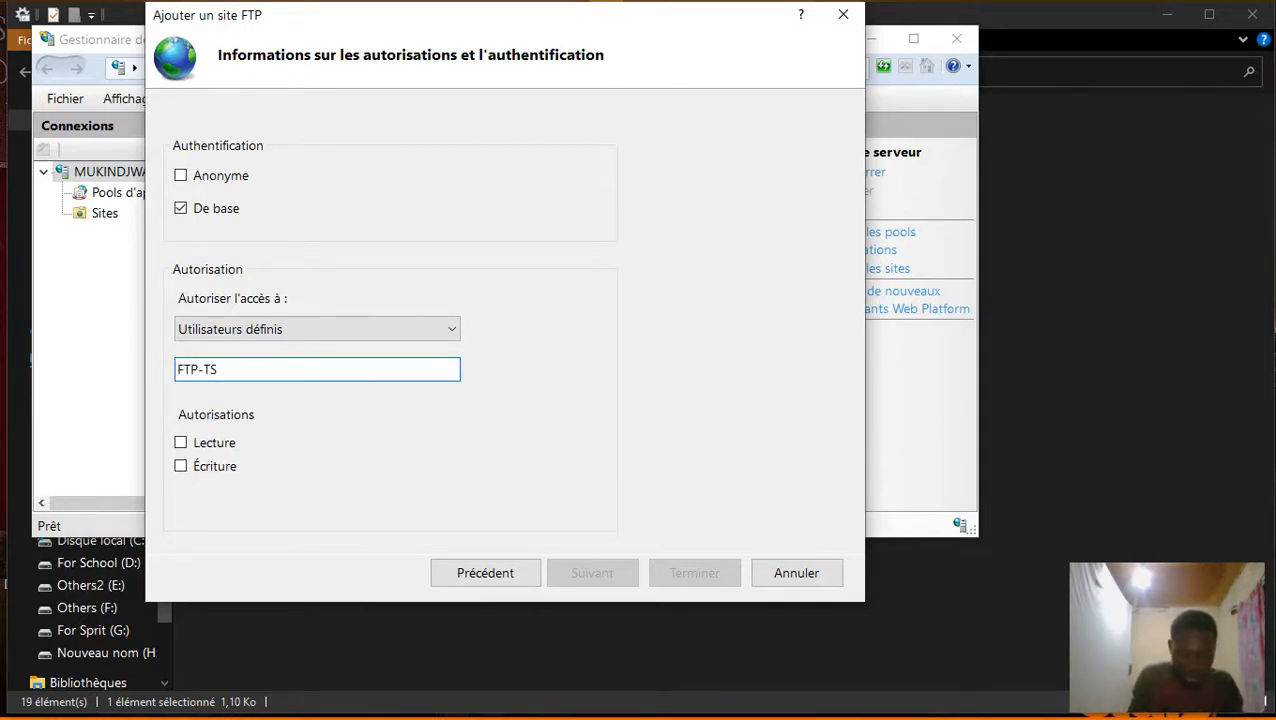
left_click(214, 442)
left_click(226, 467)
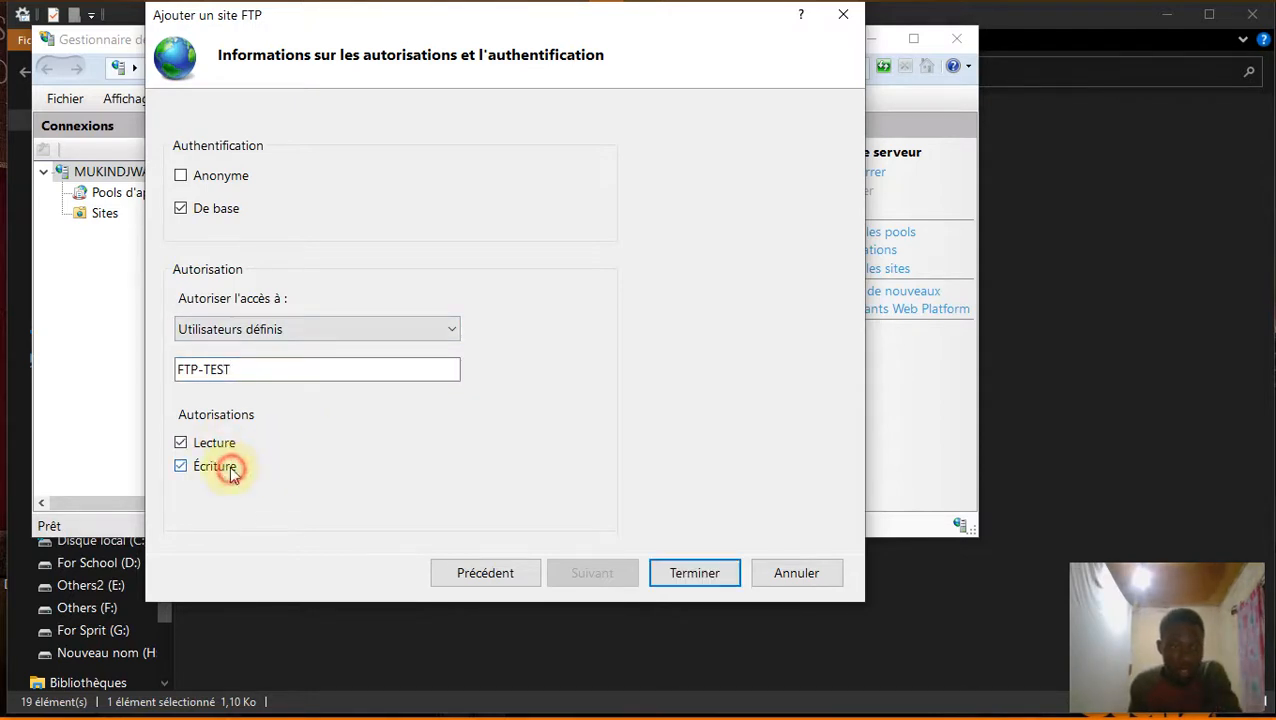
left_click(710, 585)
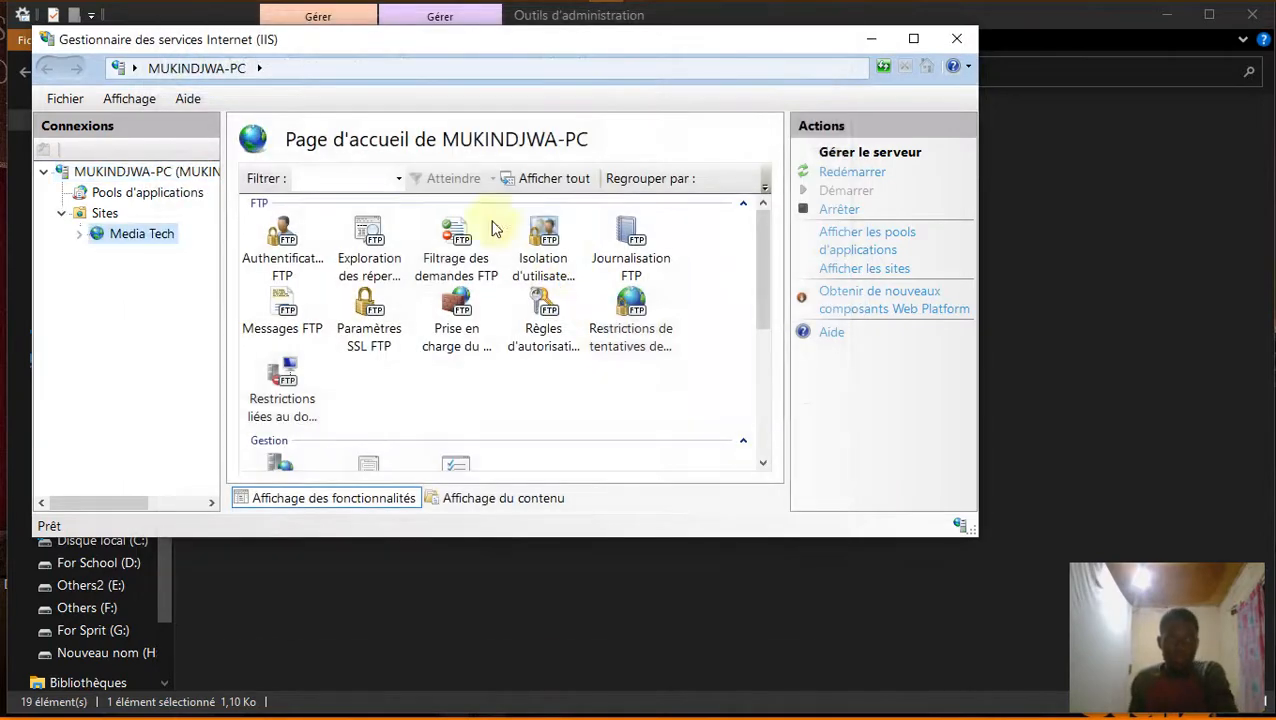
Close IIS Manager and Outils d'administration, and minimize Control Panel.
left_click(955, 40)
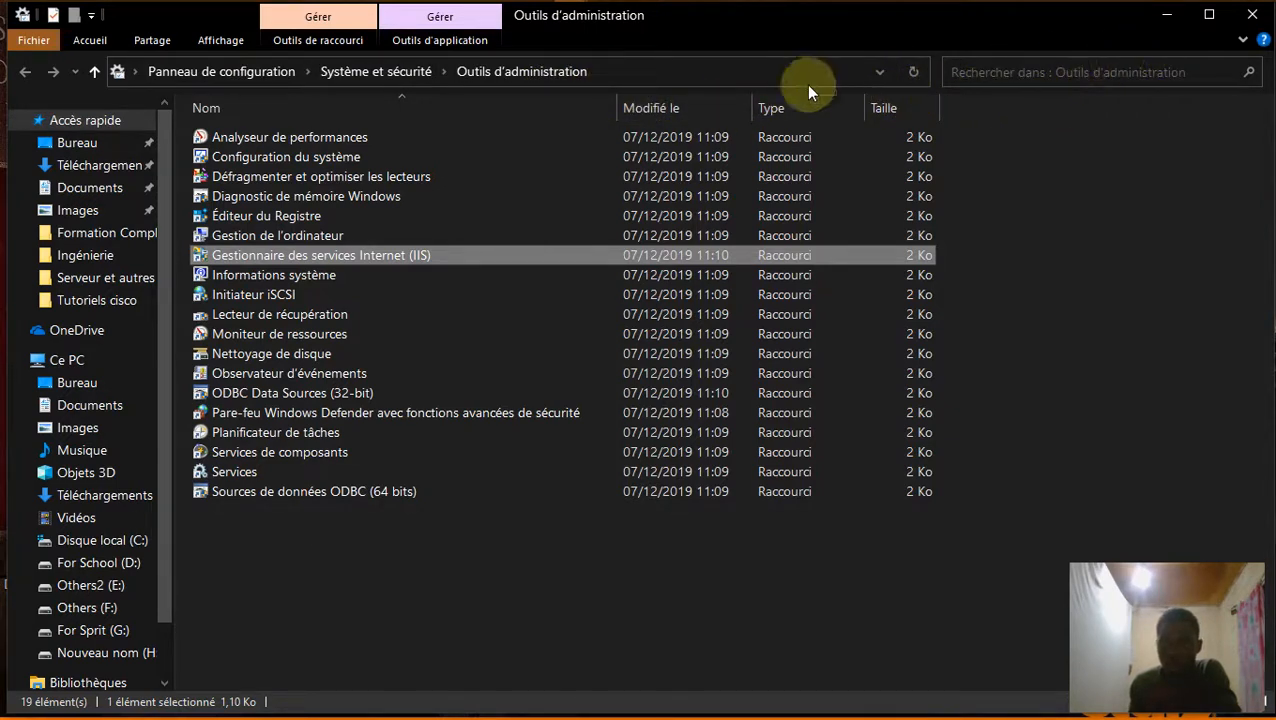
left_click(1167, 16)
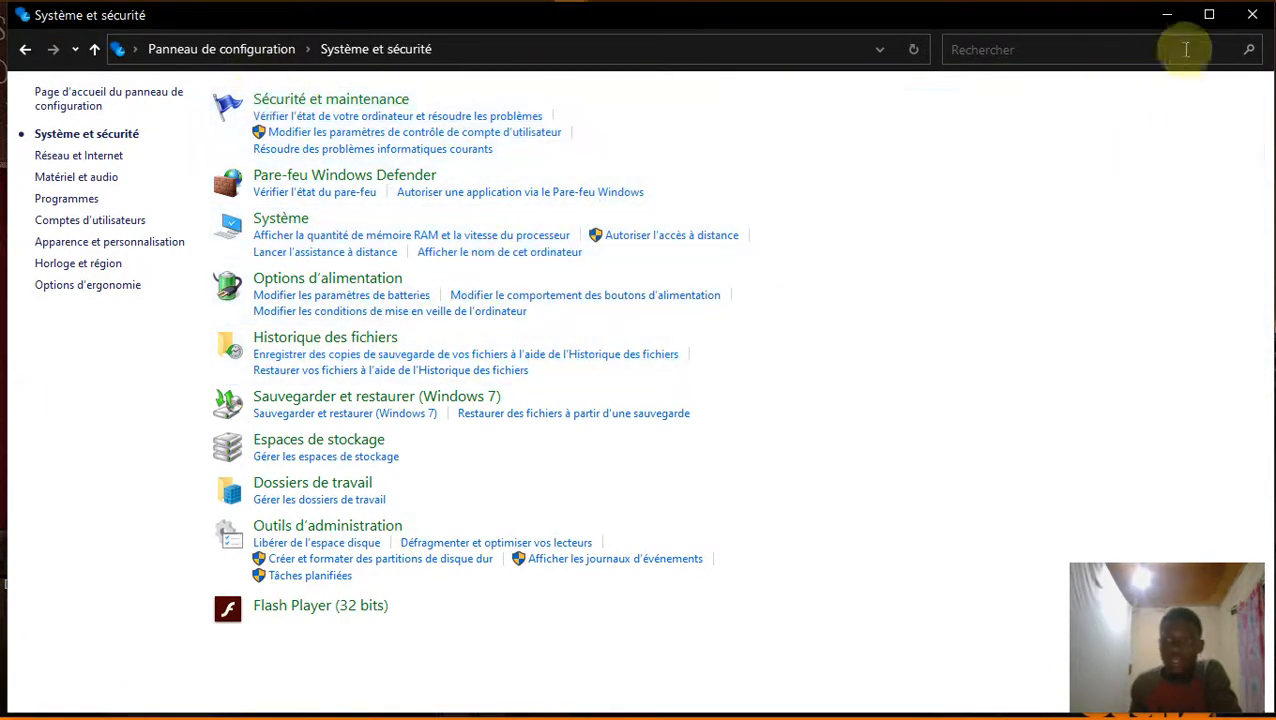
left_click(1166, 16)
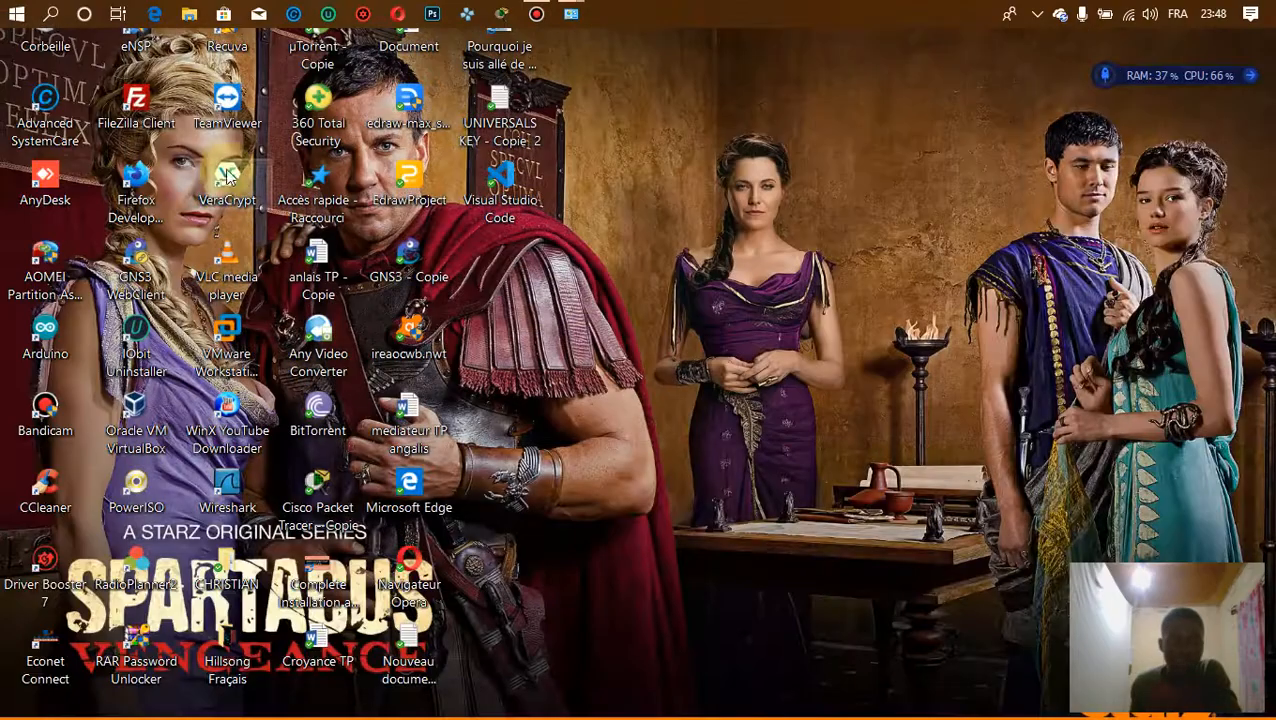
Go to Paramètres > Comptes > Famille et autres utilisateurs and add another user to this PC.
left_click(17, 14)
left_click(23, 614)
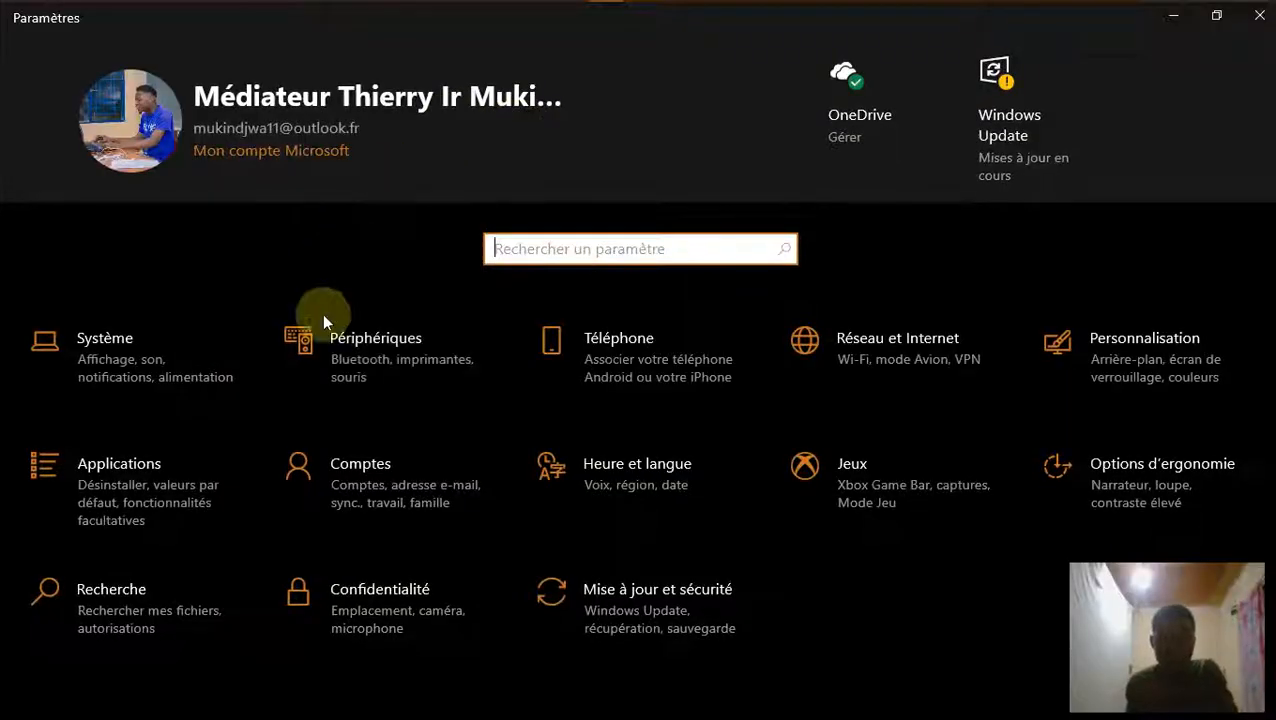
left_click(400, 485)
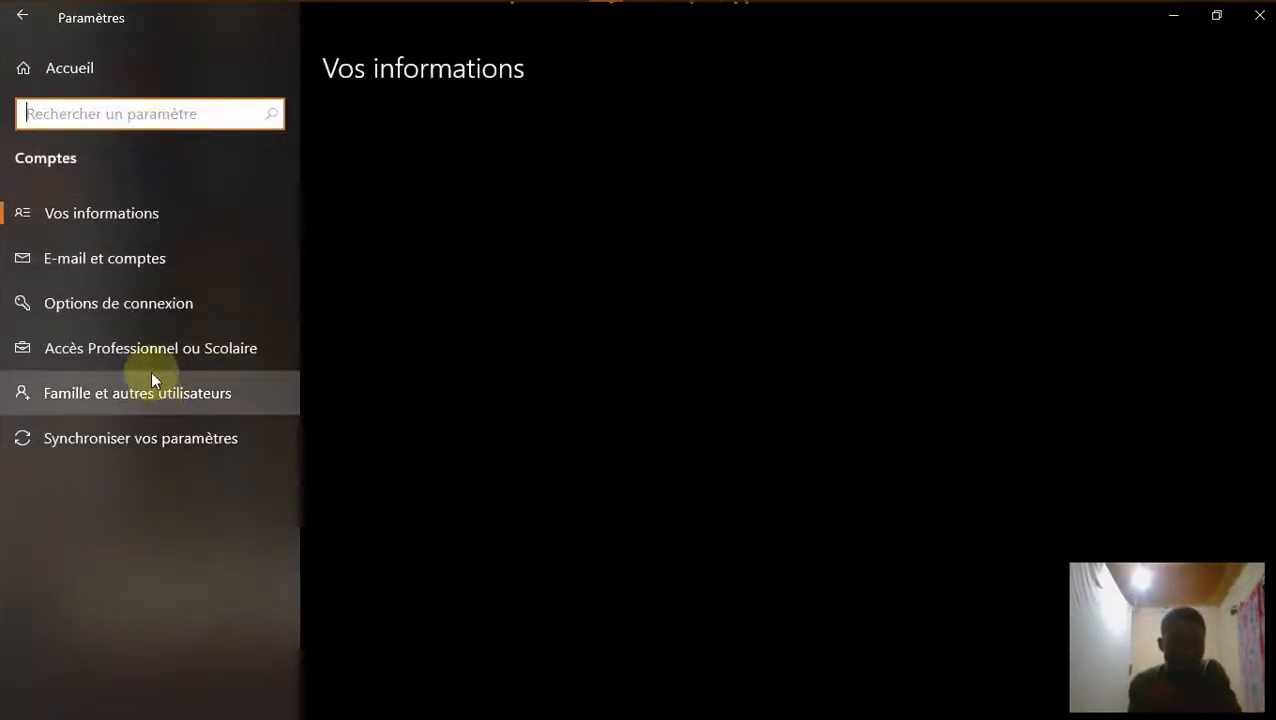
left_click(171, 394)
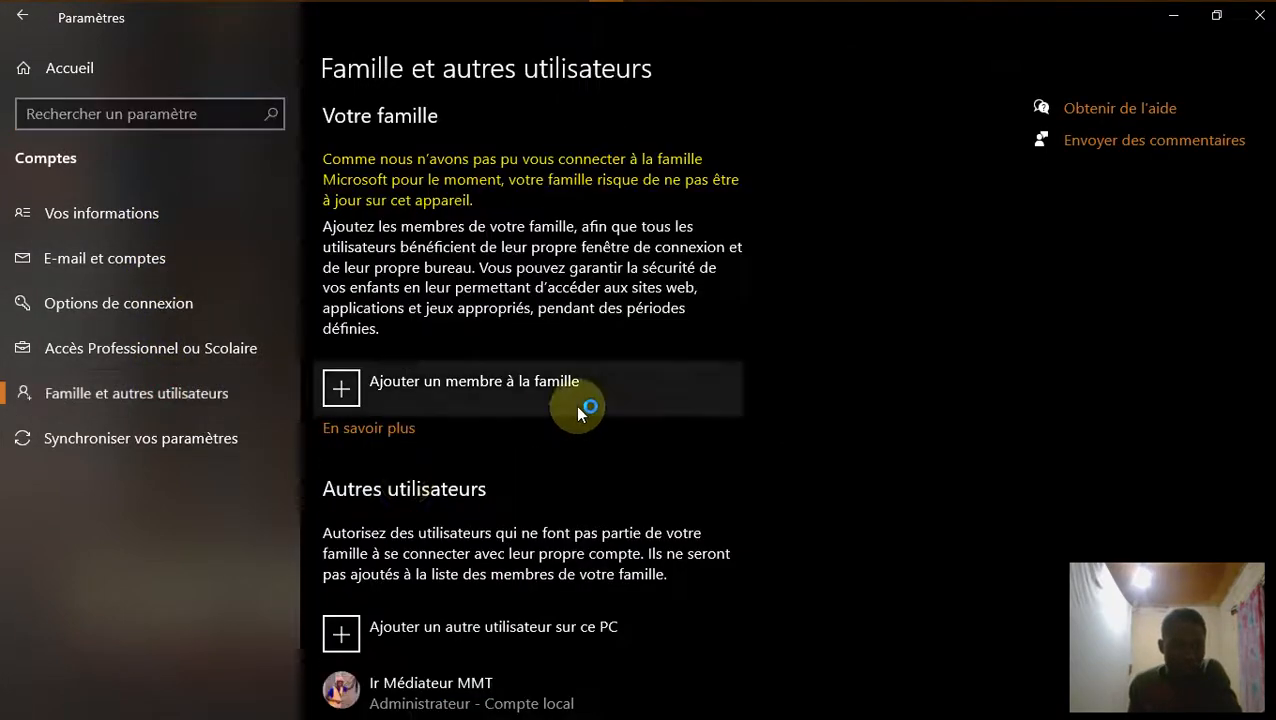
scroll(630, 464, "down", 1)
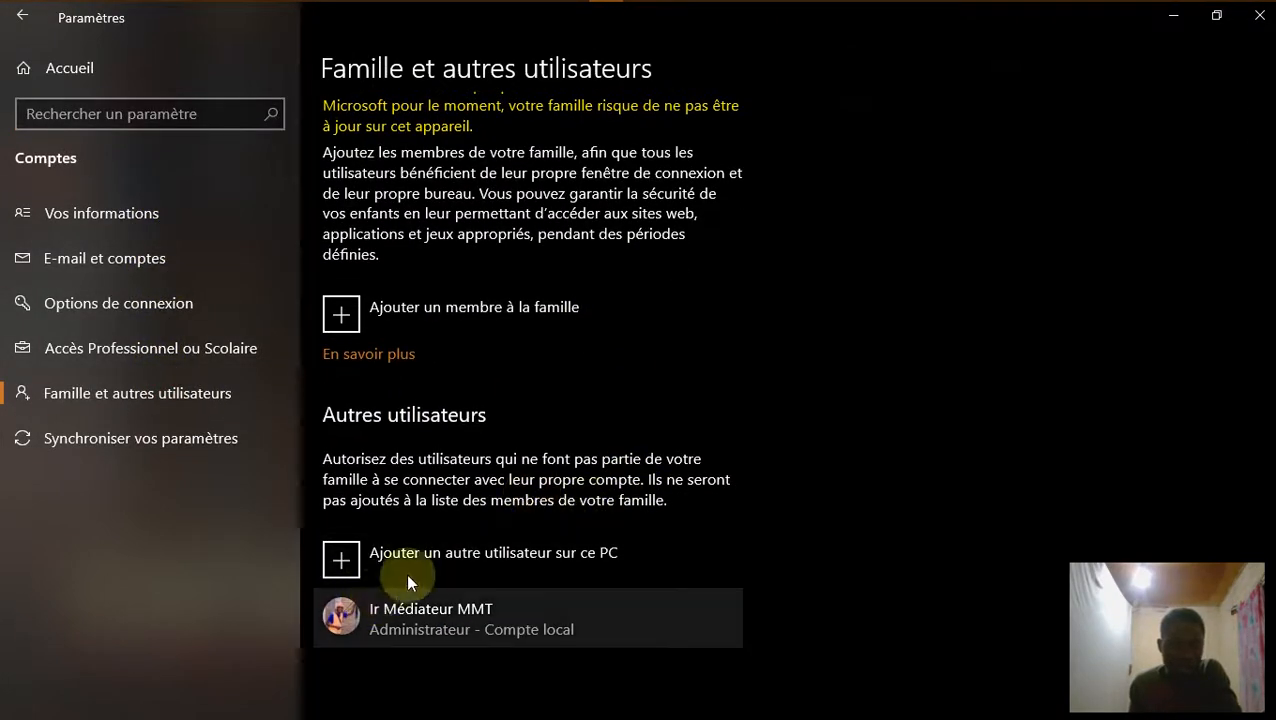
left_click(443, 558)
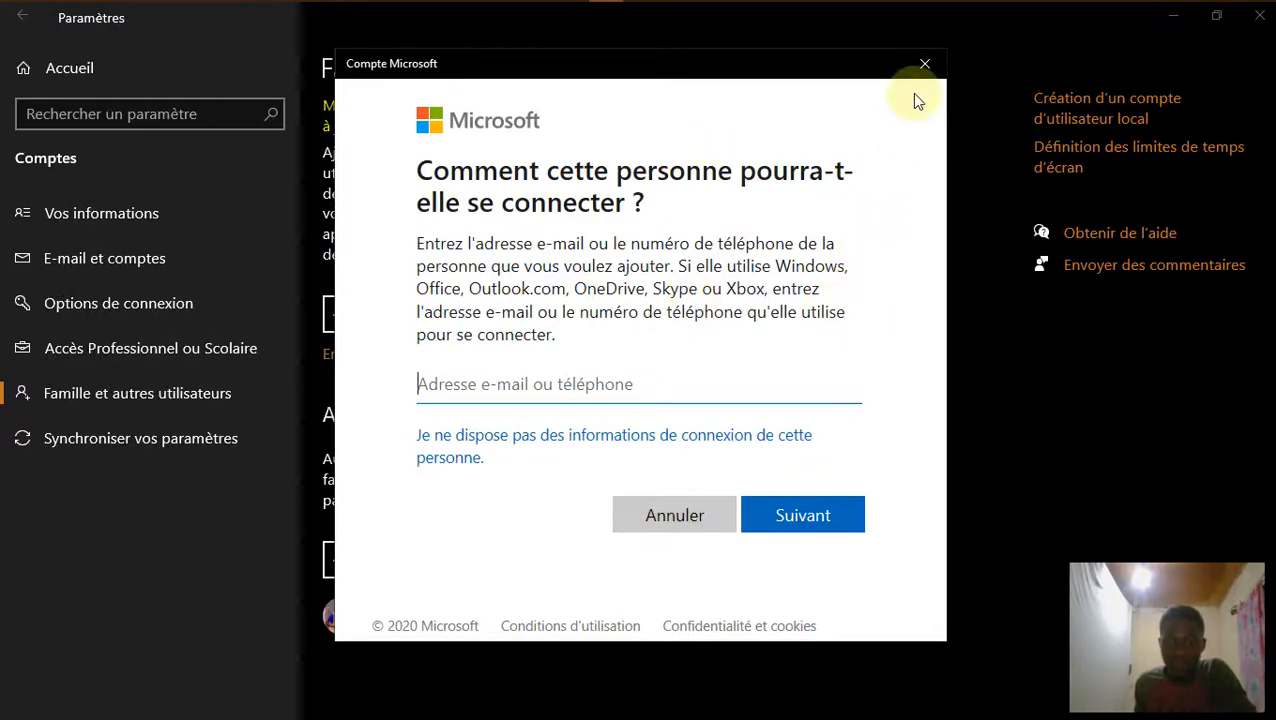
Enter the user name FTP-TEST, then type and confirm the account password.
left_click(924, 63)
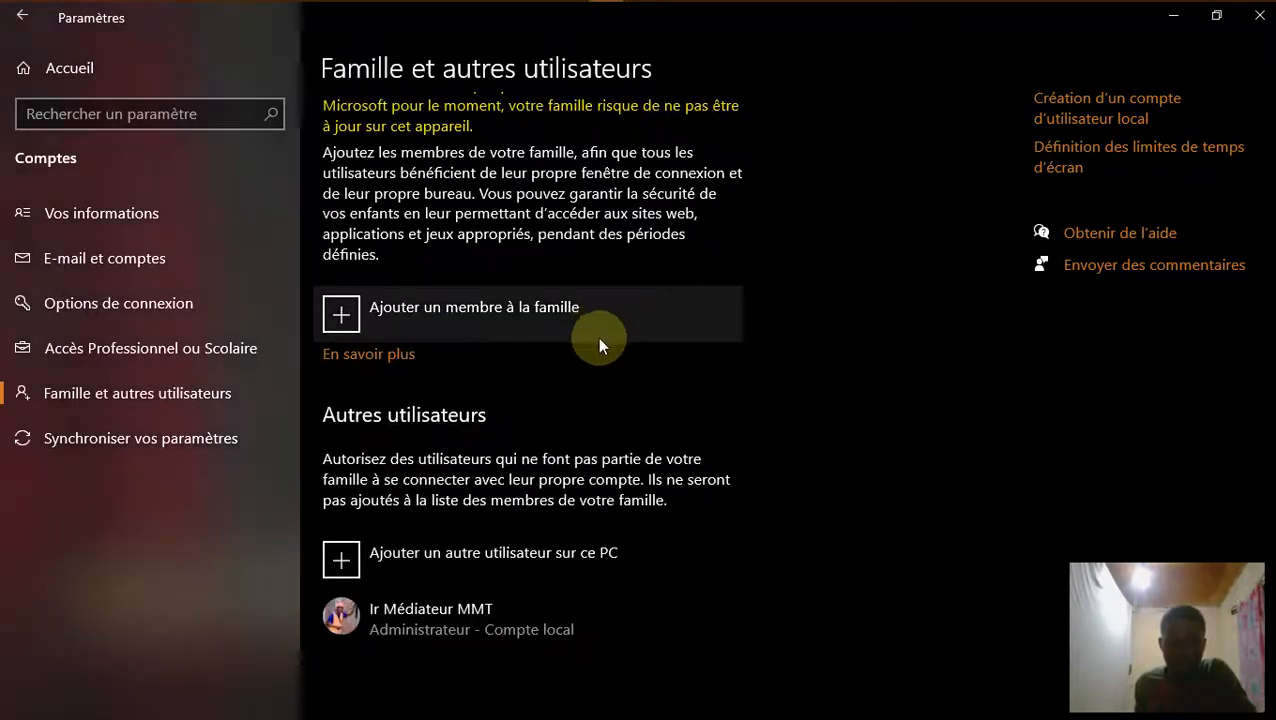
left_click(565, 564)
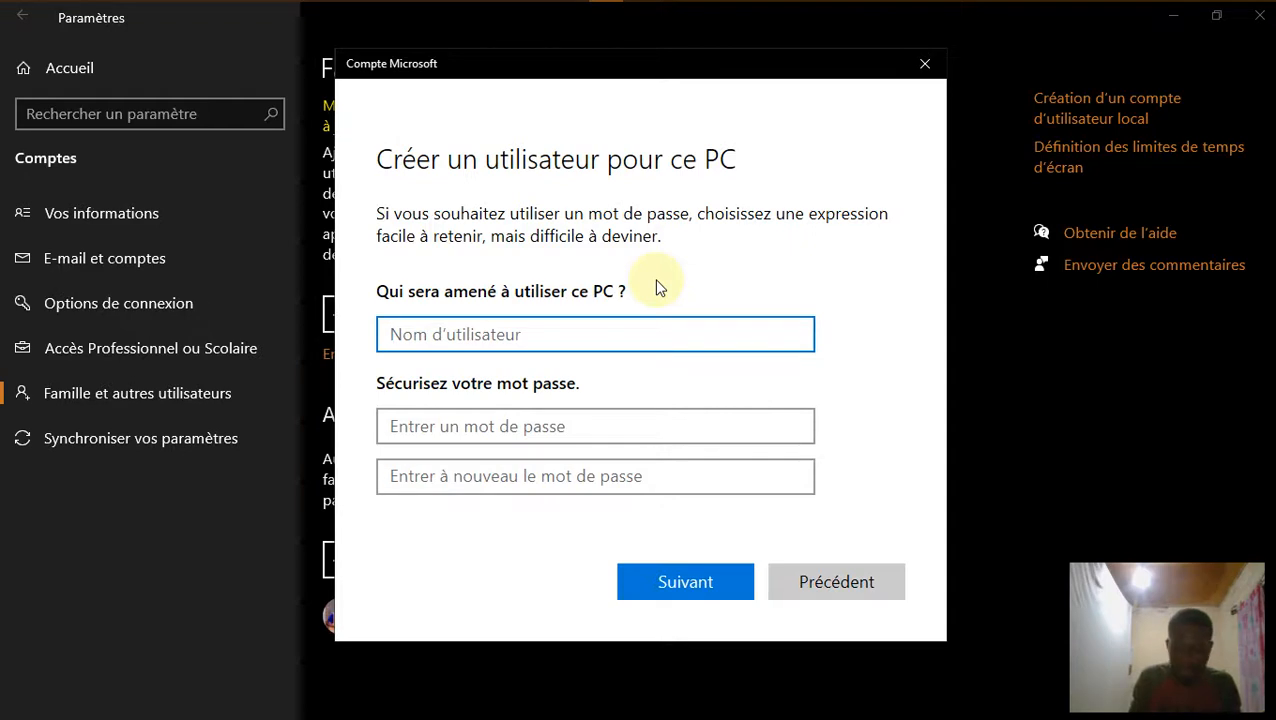
type("FT")
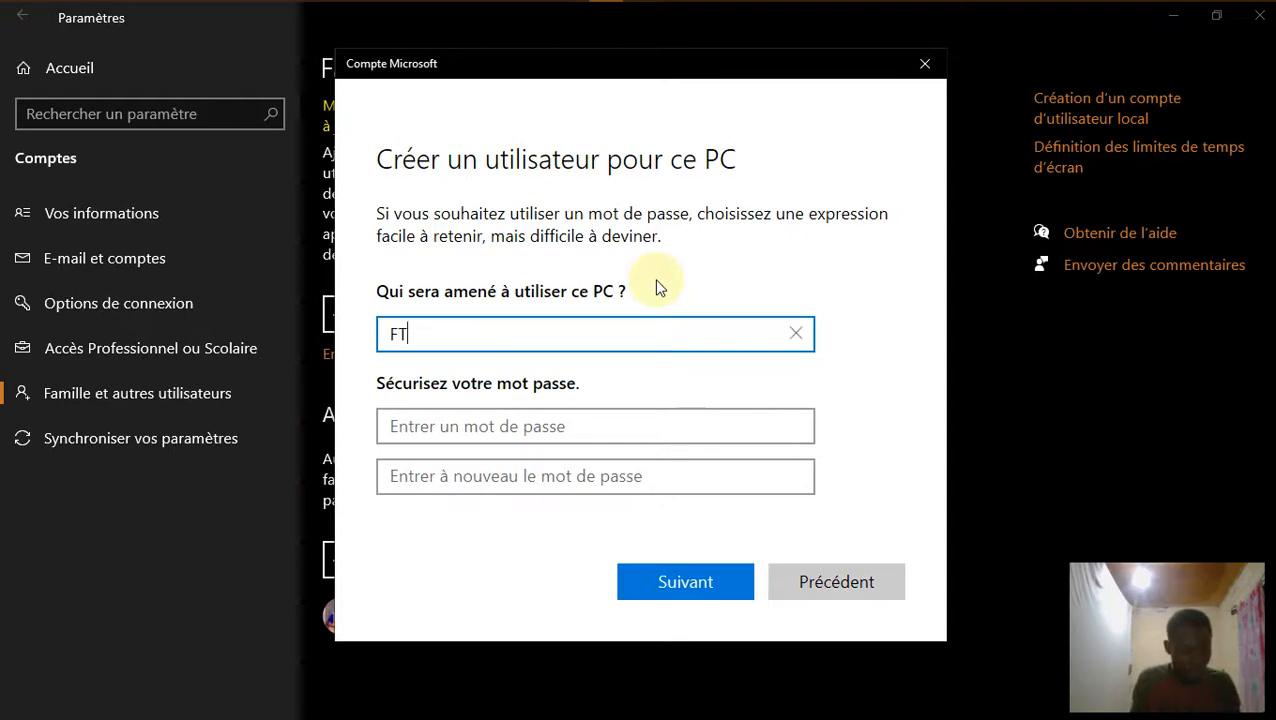
type("T")
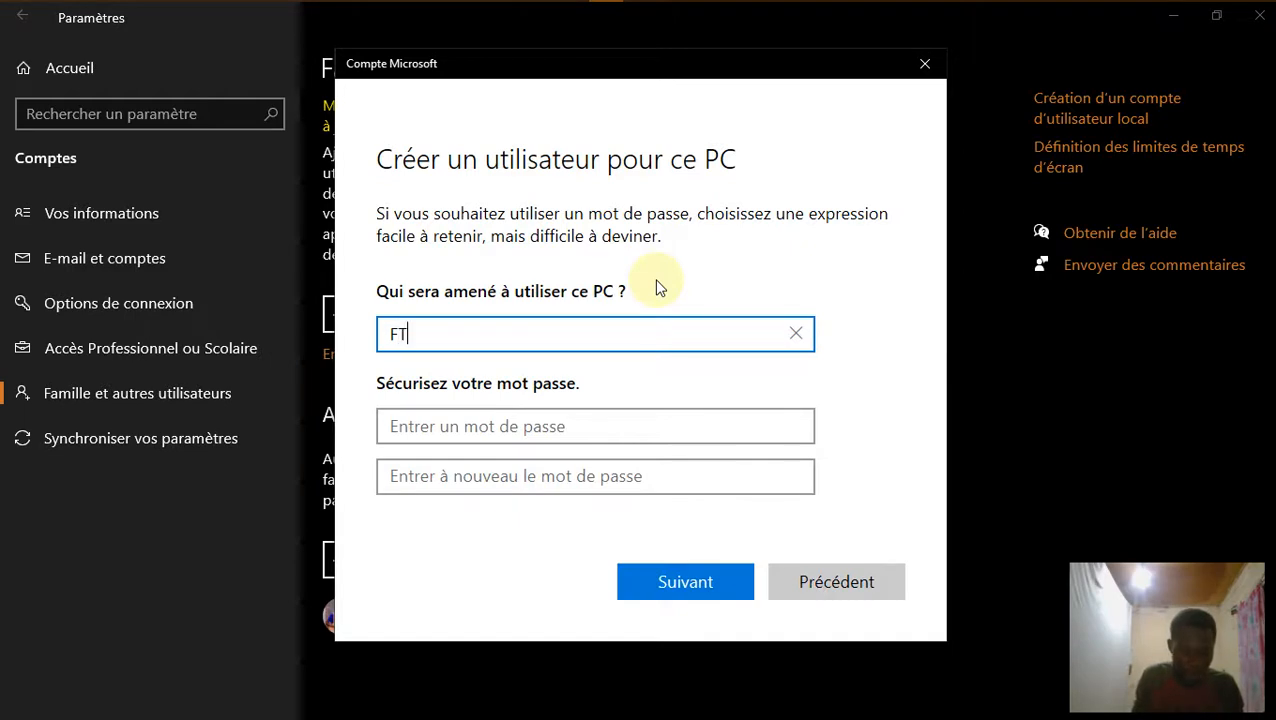
type("TP-TEZS")
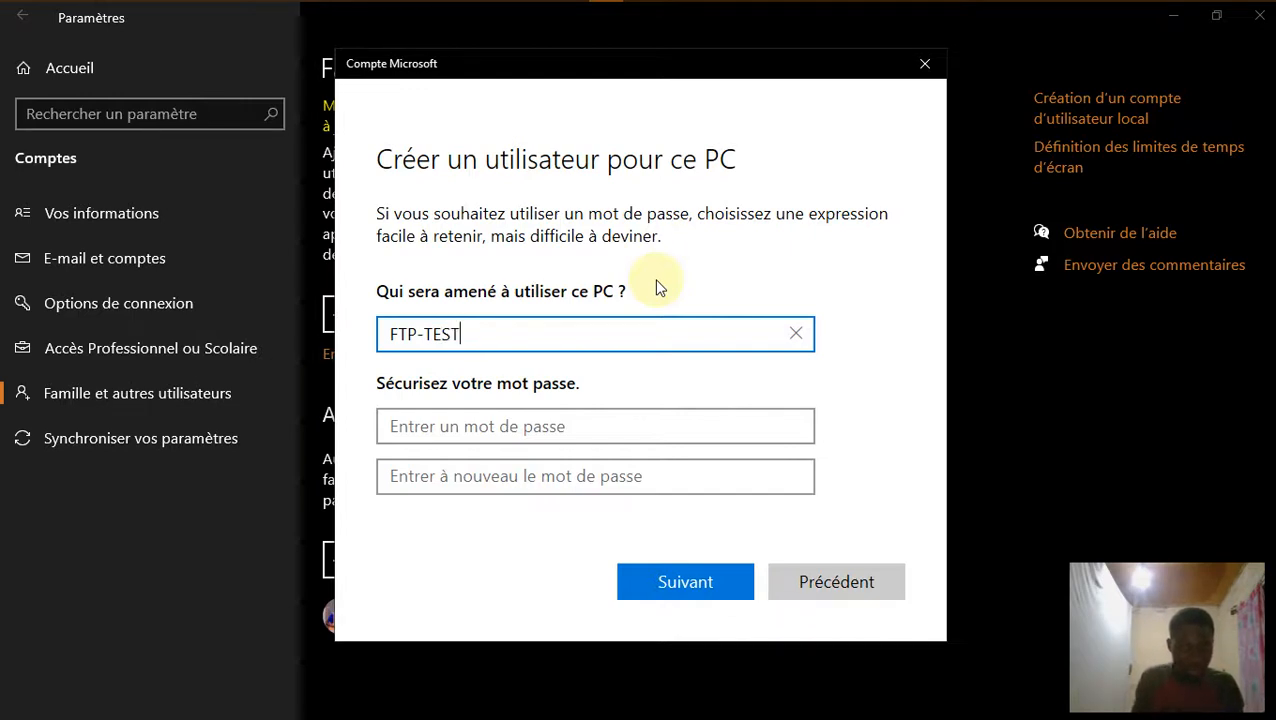
left_click(568, 427)
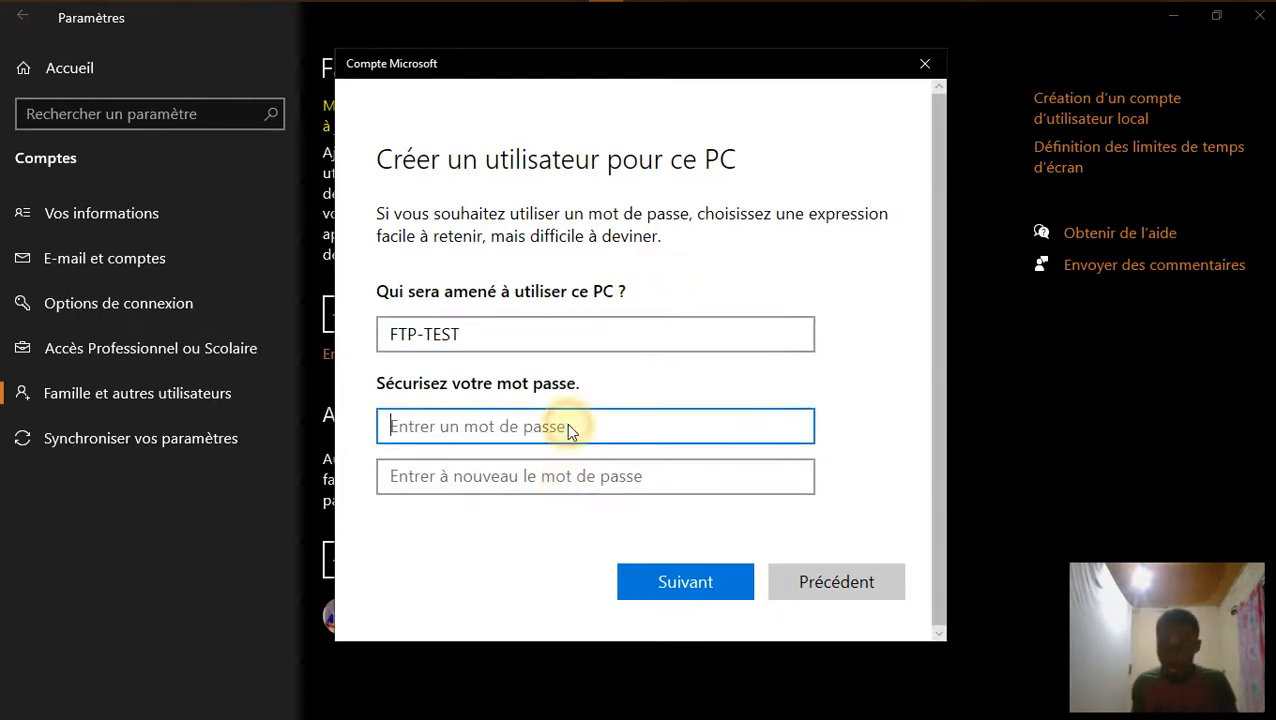
type("••••")
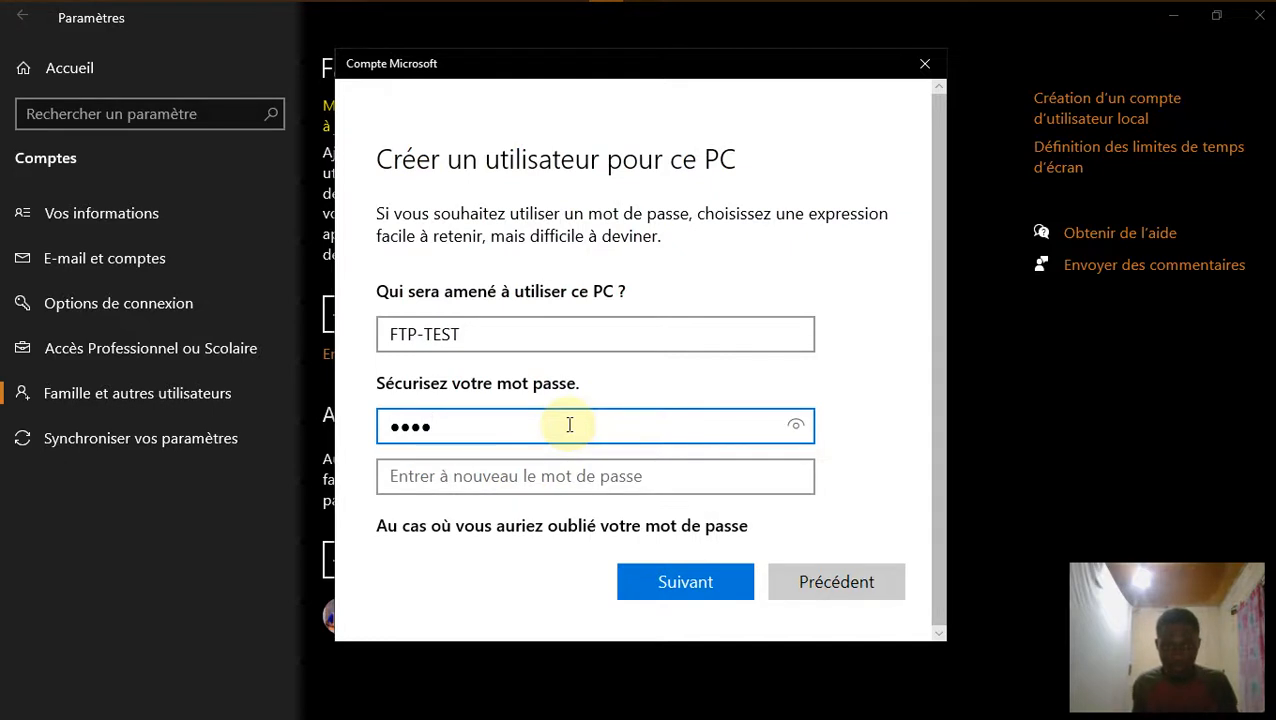
key("BackSpace")
key("BackSpace")
key("BackSpace")
key("BackSpace")
type("••")
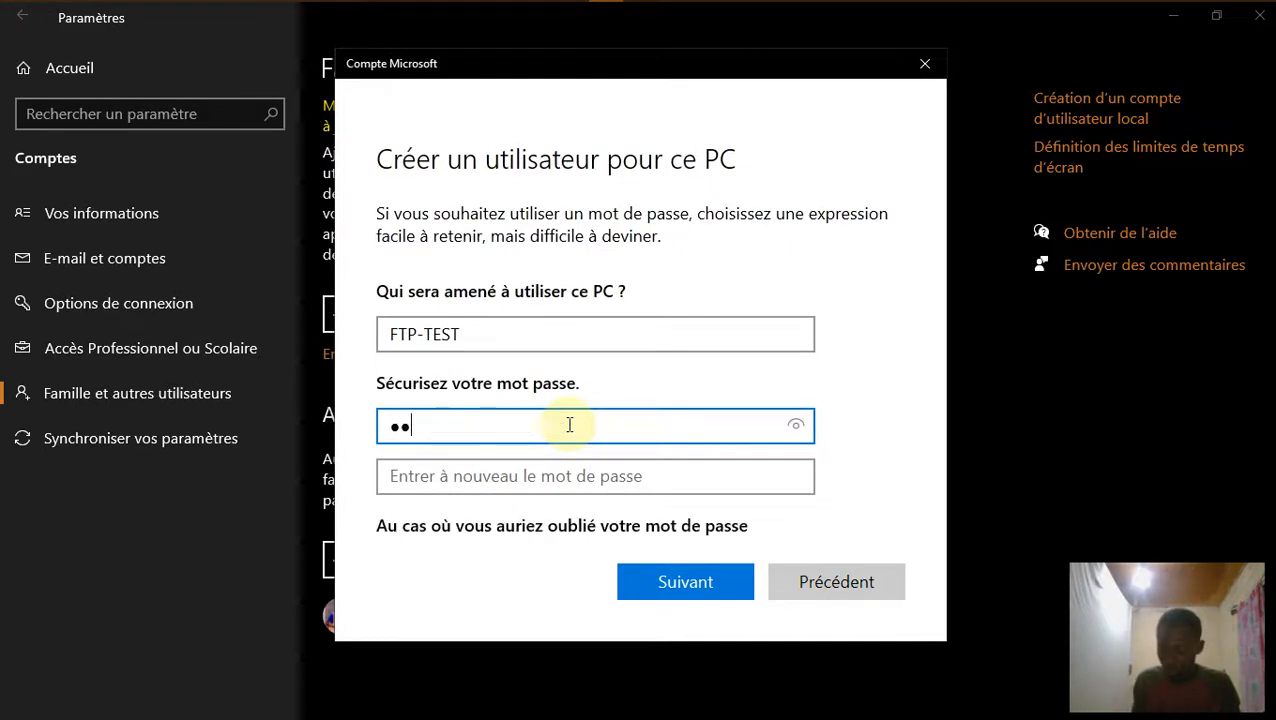
type("••")
left_click(592, 494)
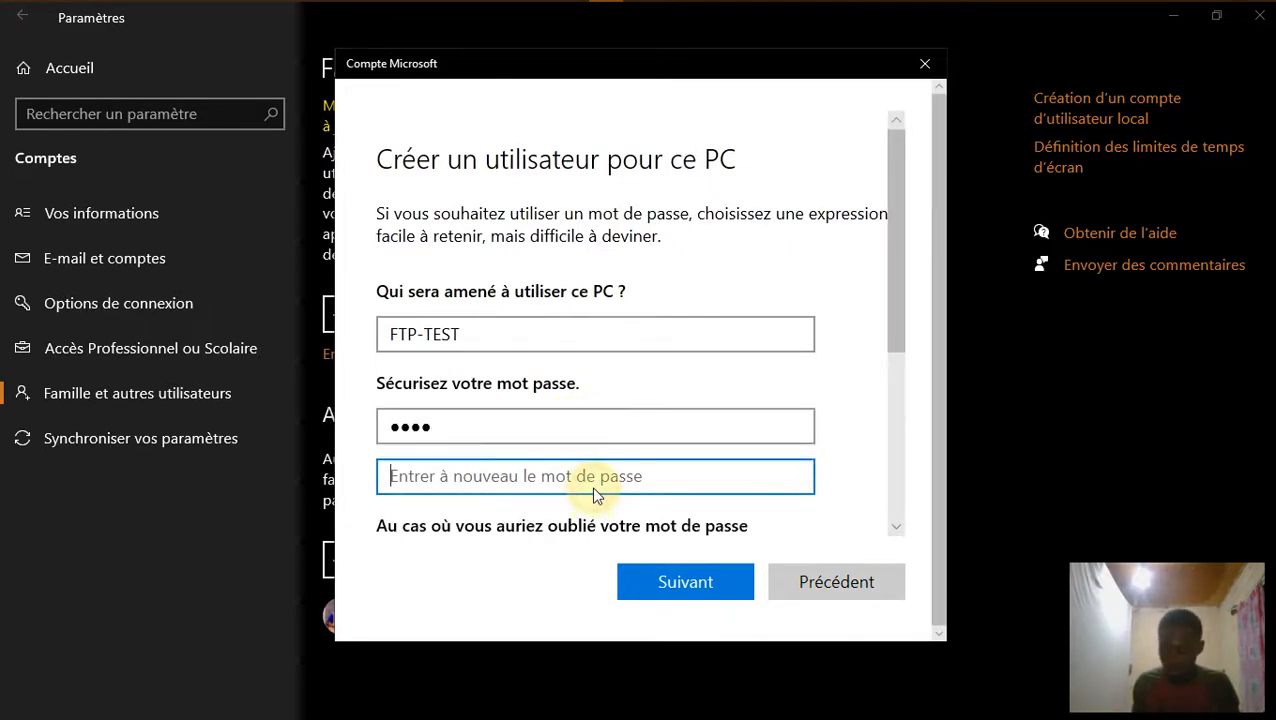
type("•")
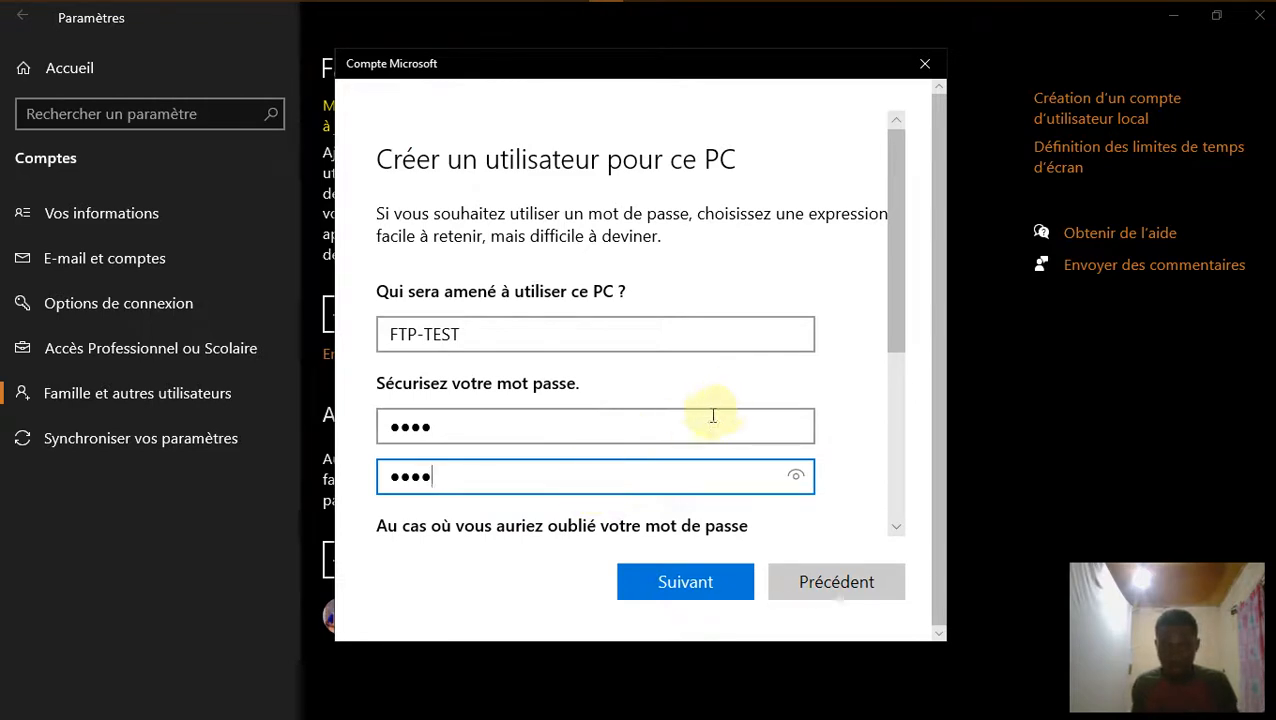
scroll(700, 420, "down", 3)
left_click(548, 316)
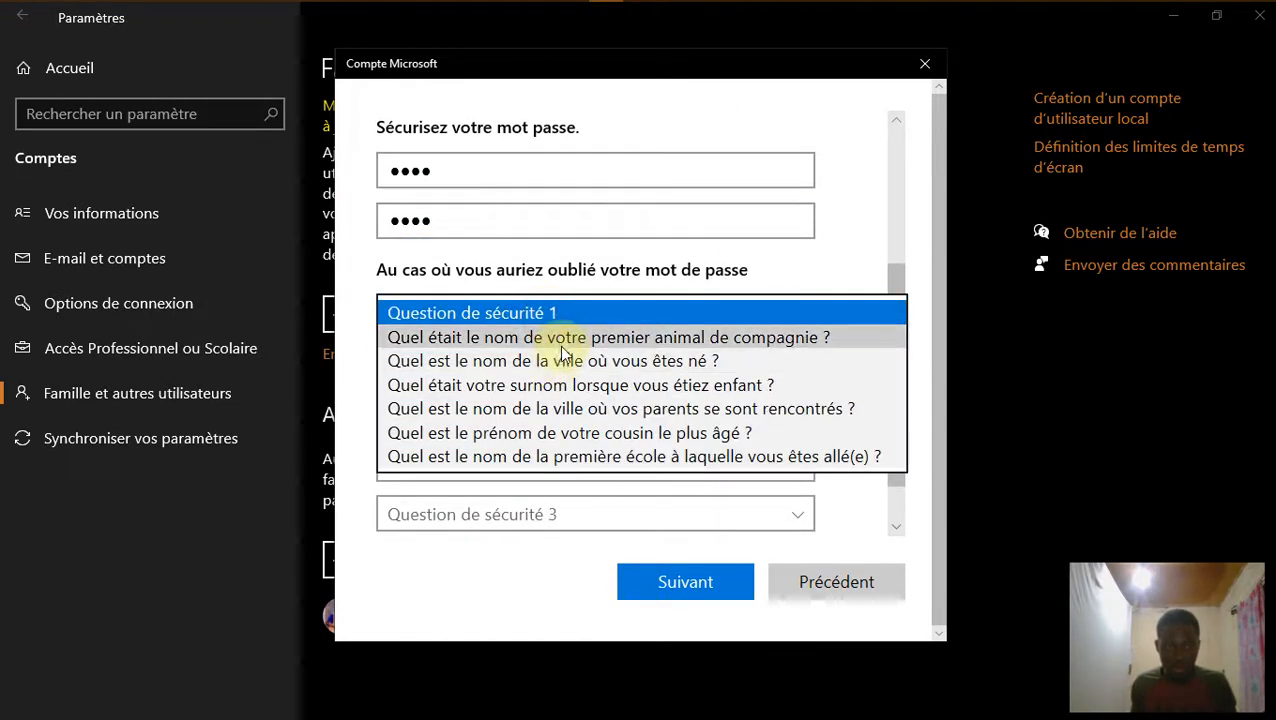
left_click(567, 333)
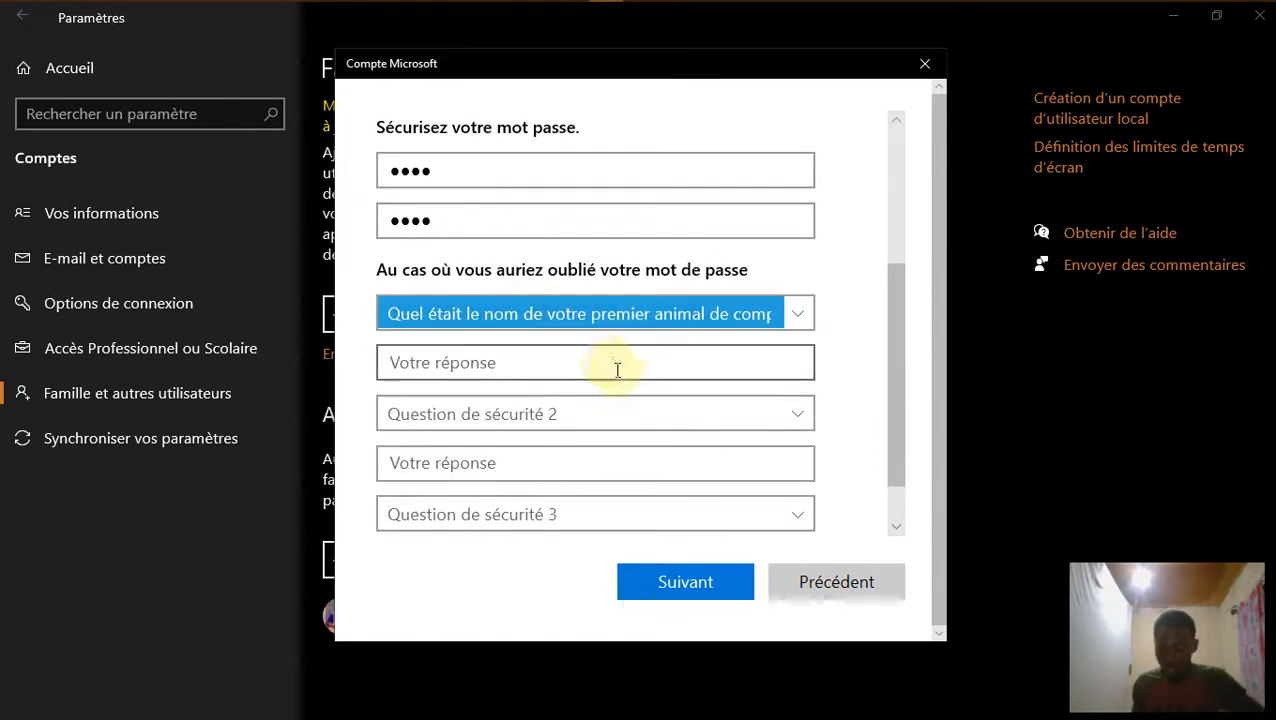
left_click(567, 366)
type("111")
left_click(570, 413)
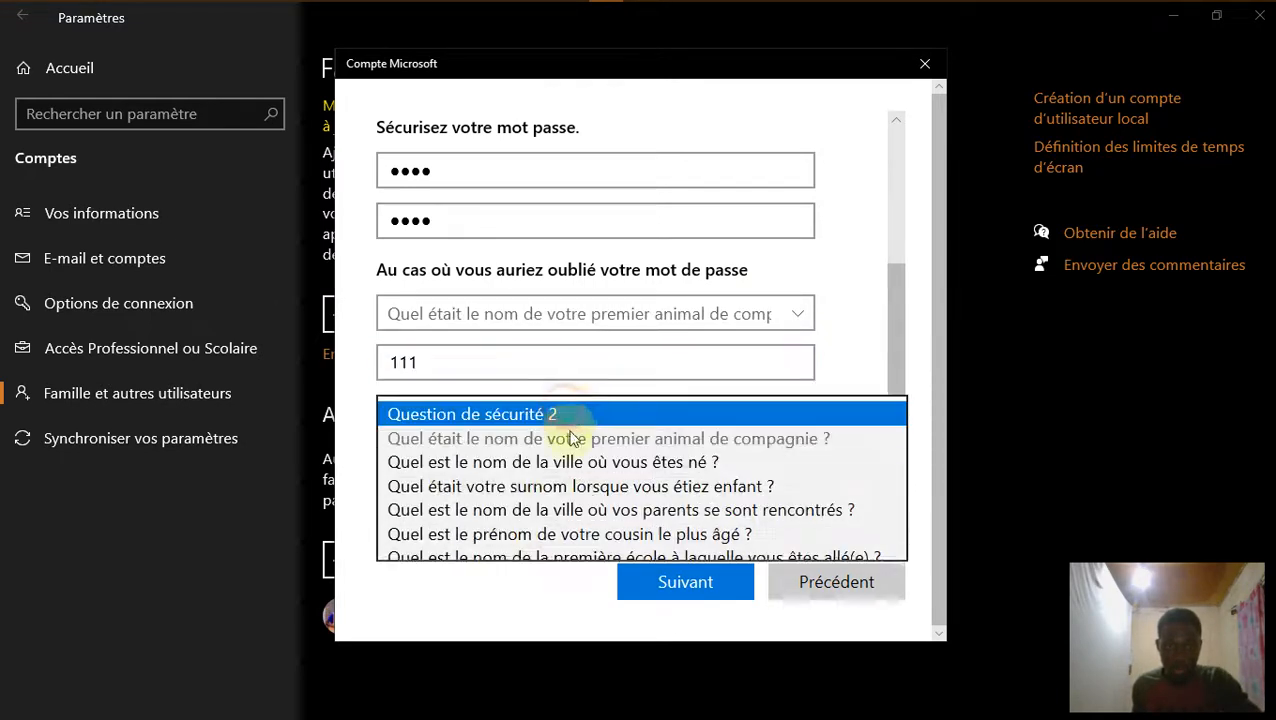
left_click(565, 455)
left_click(567, 463)
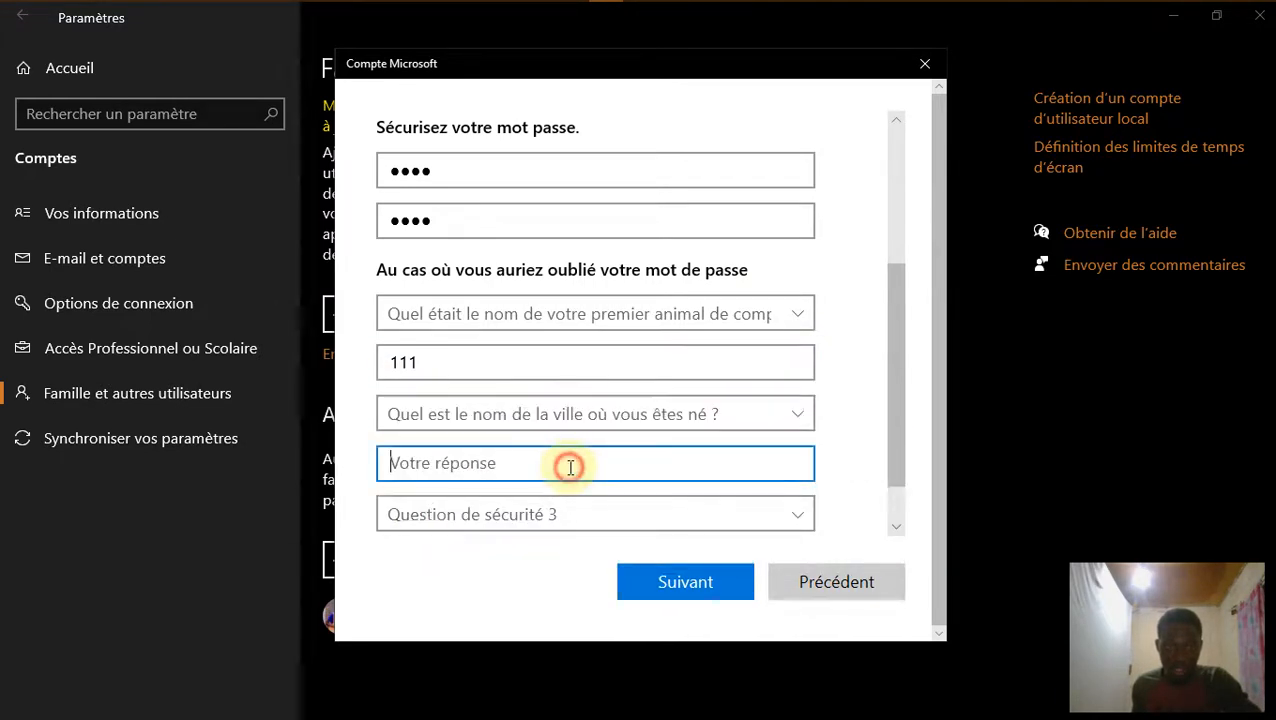
type("111")
left_click(588, 514)
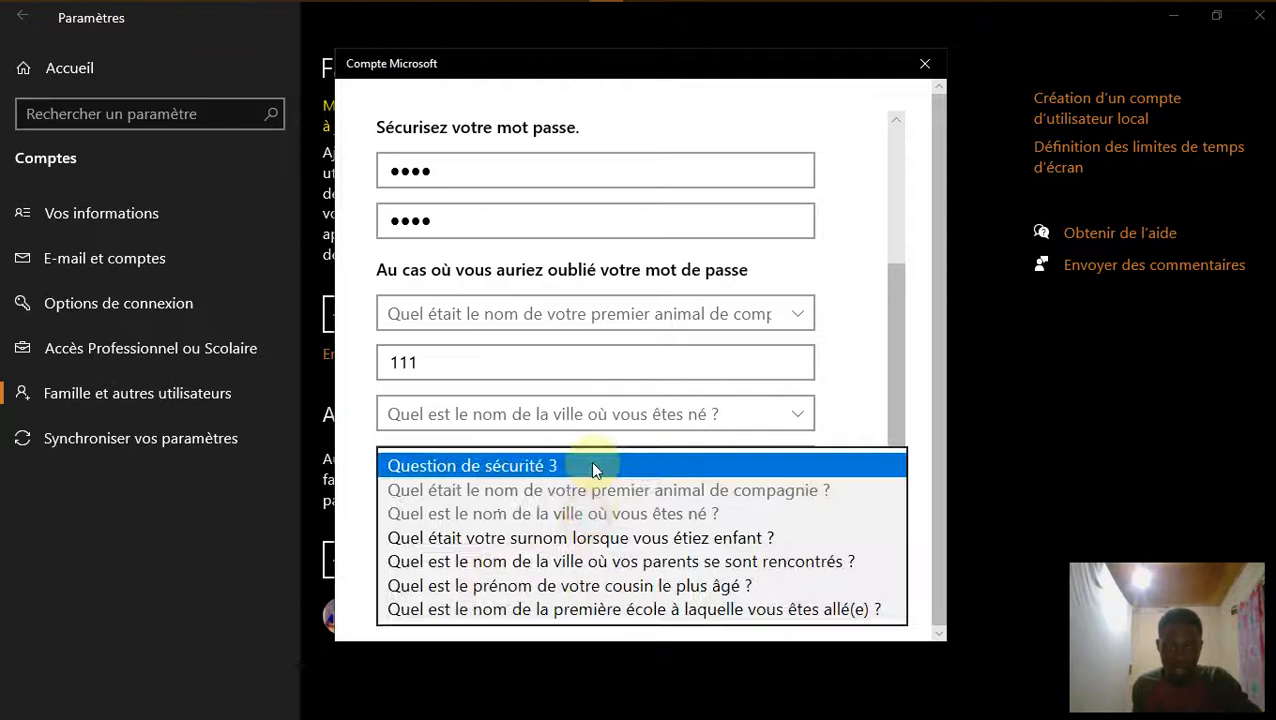
left_click(583, 534)
scroll(769, 470, "down", 4)
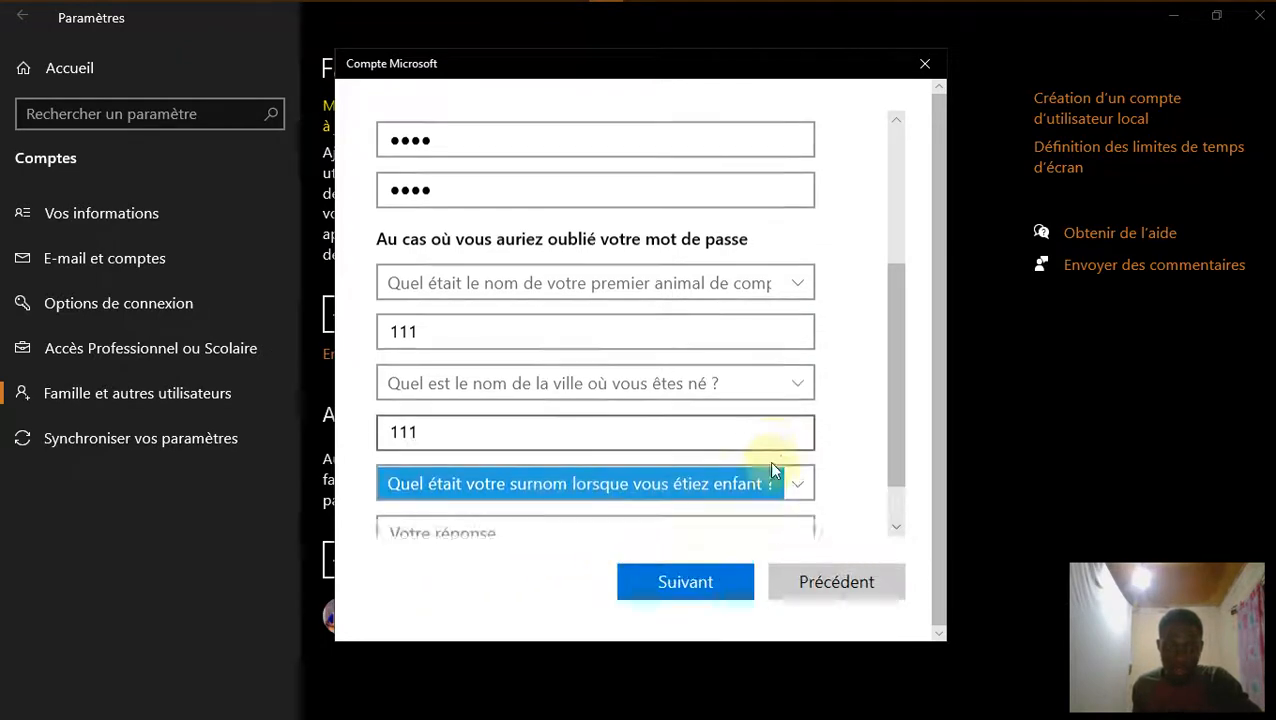
left_click(551, 507)
type("111")
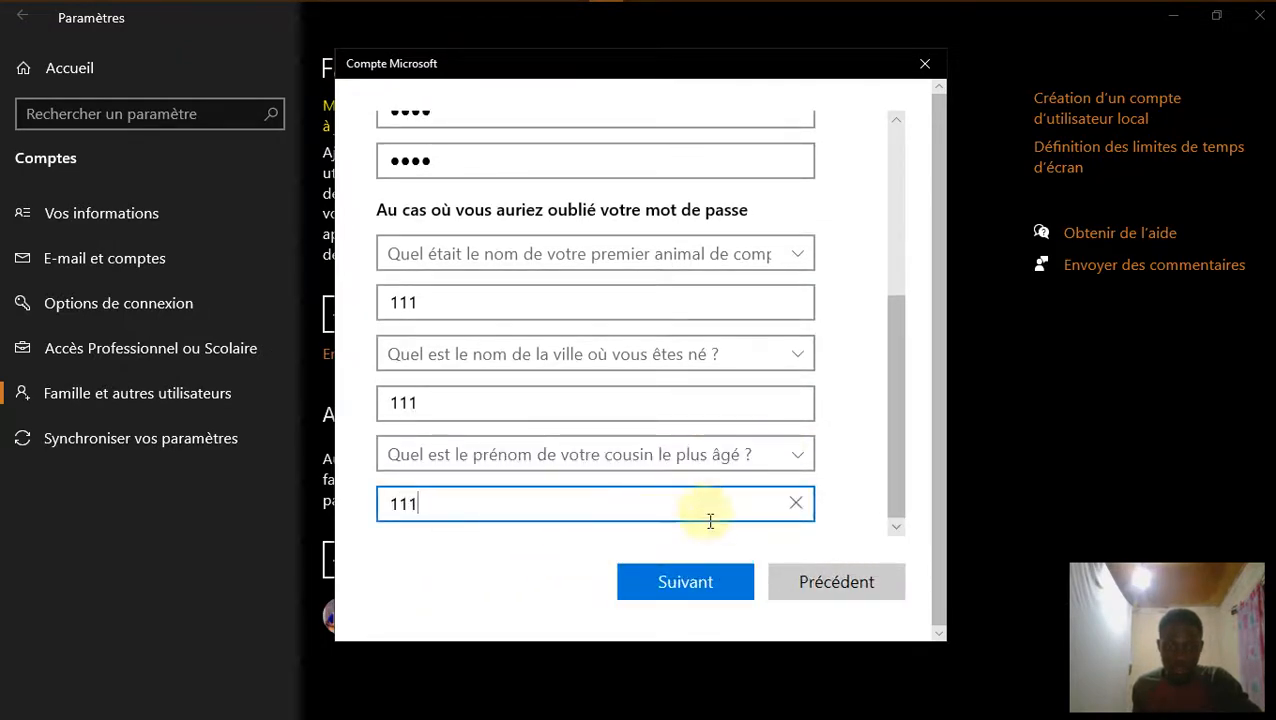
left_click(697, 586)
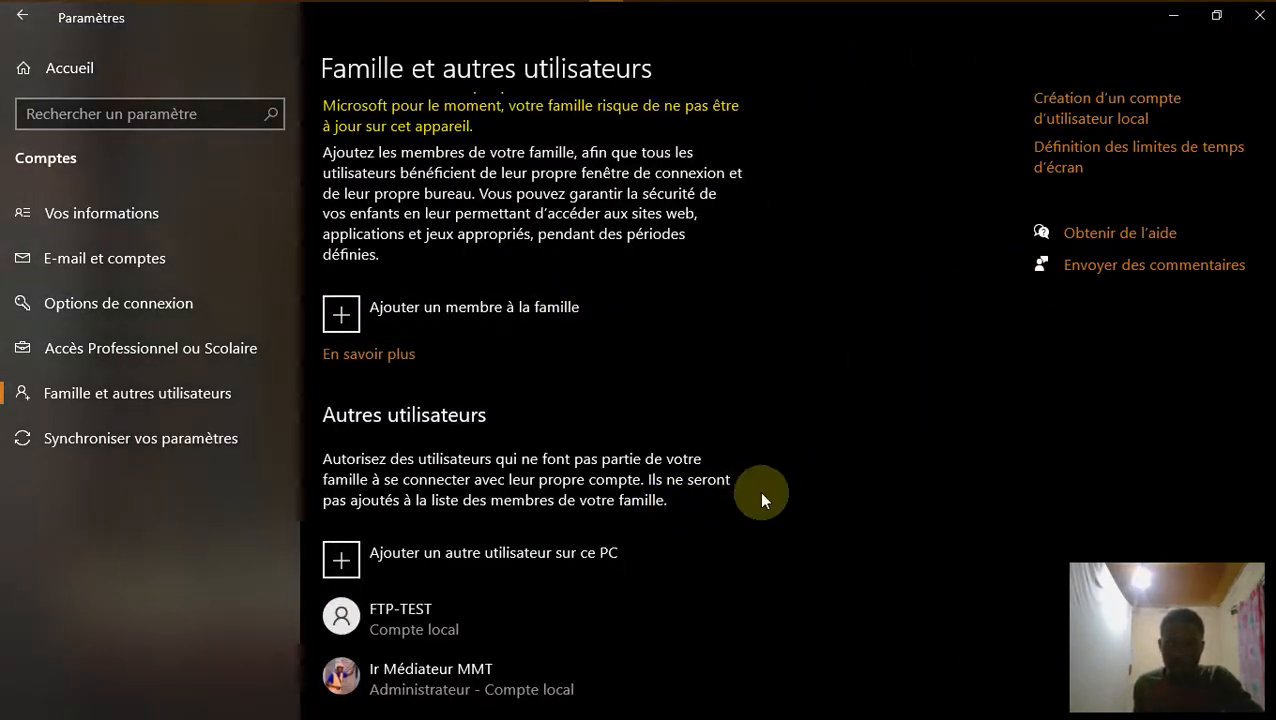
Change the FTP-TEST account type to Administrateur and close Windows Settings.
scroll(759, 490, "down", 1)
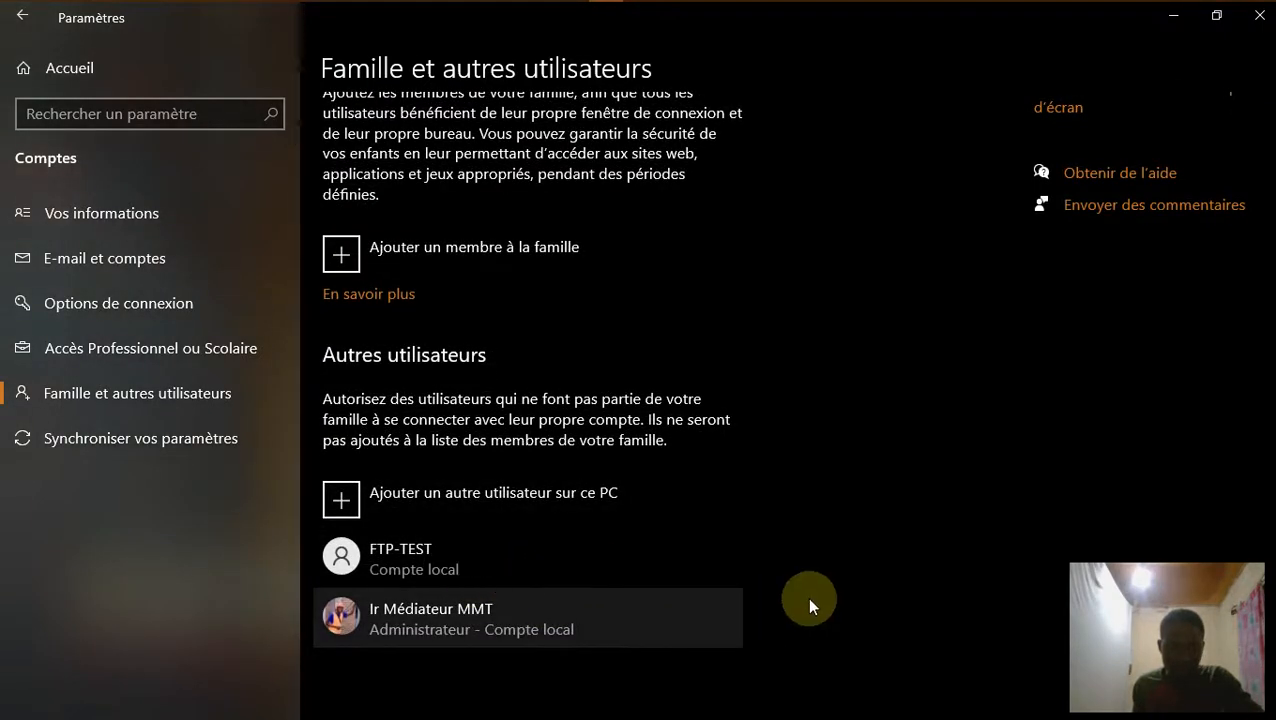
left_click(496, 561)
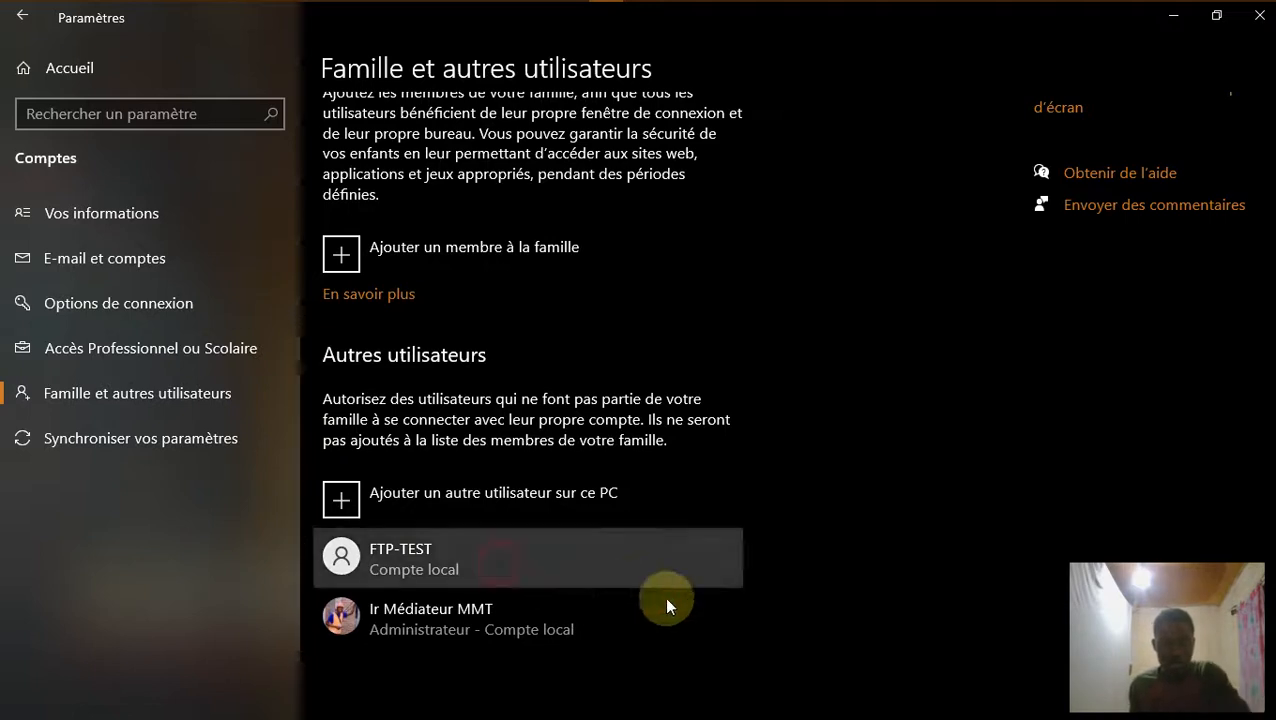
left_click(560, 620)
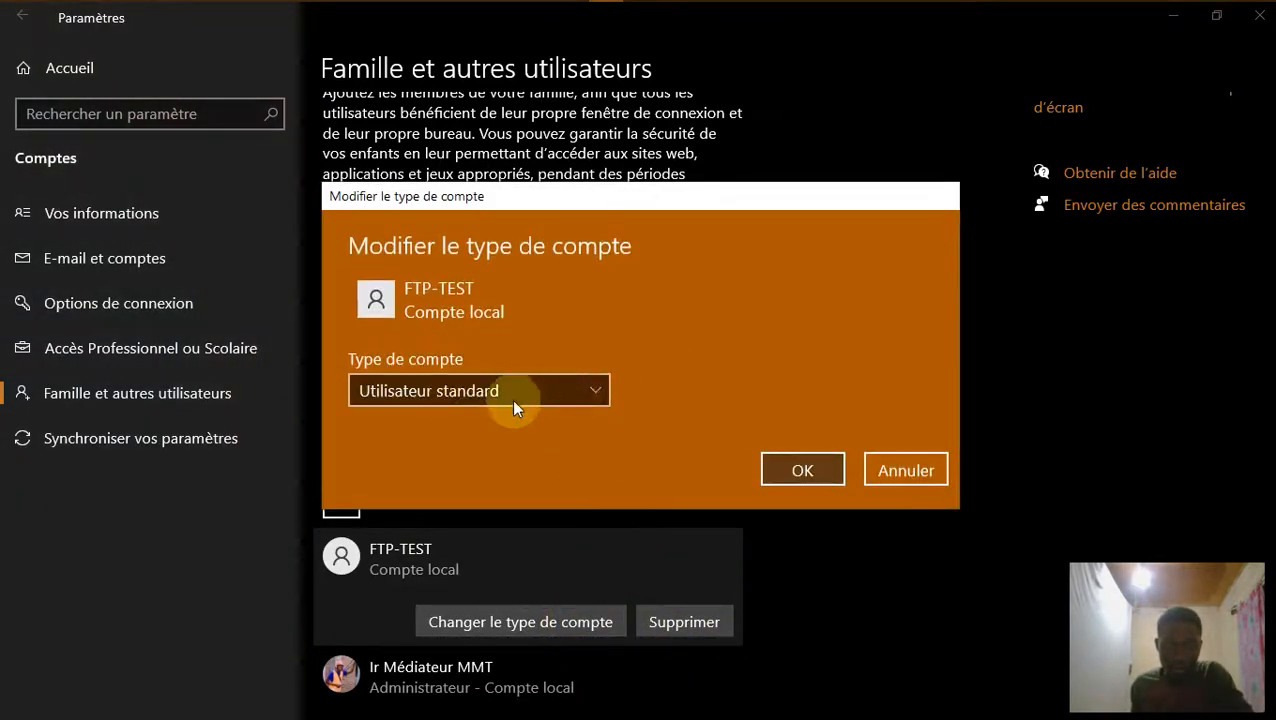
left_click(596, 394)
left_click(484, 356)
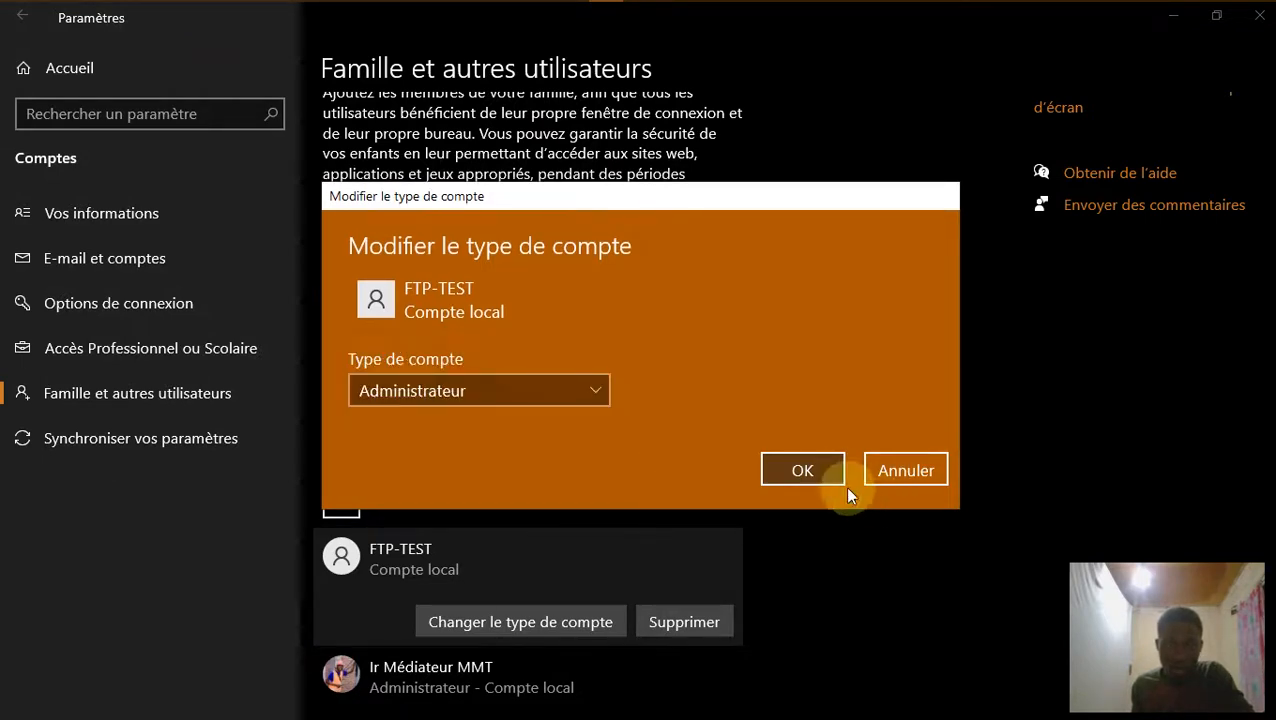
left_click(812, 470)
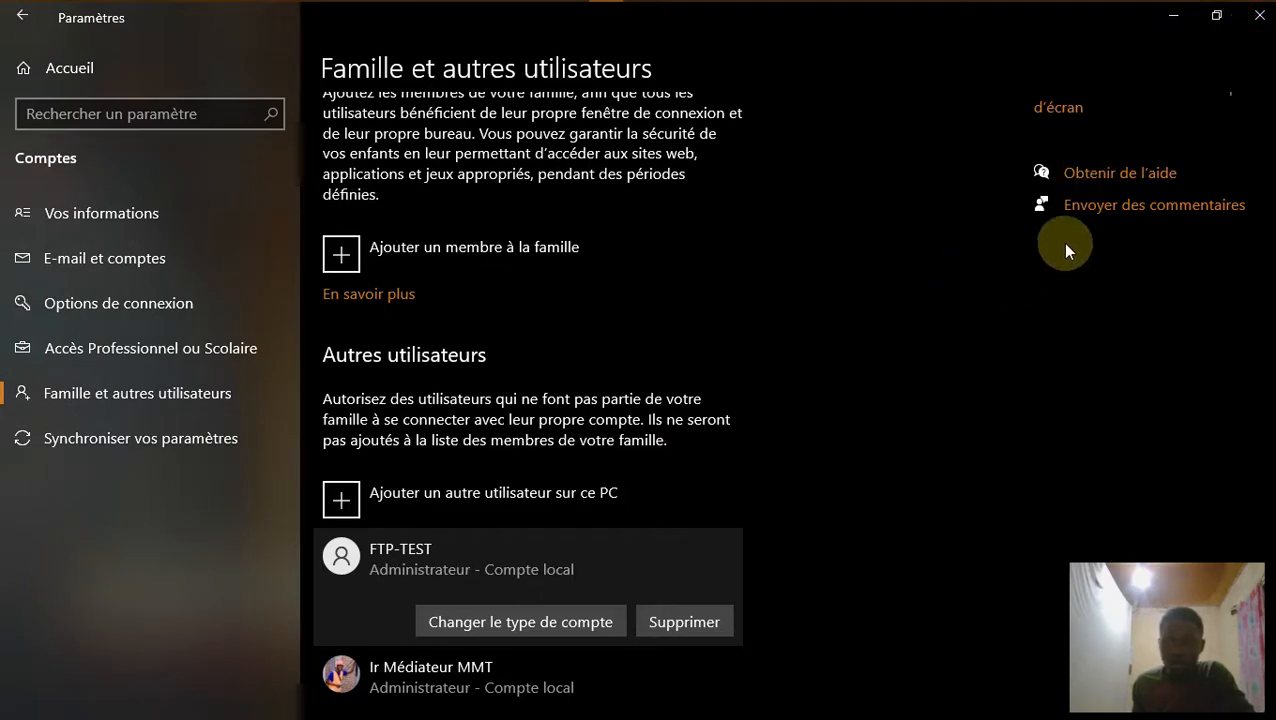
left_click(1258, 15)
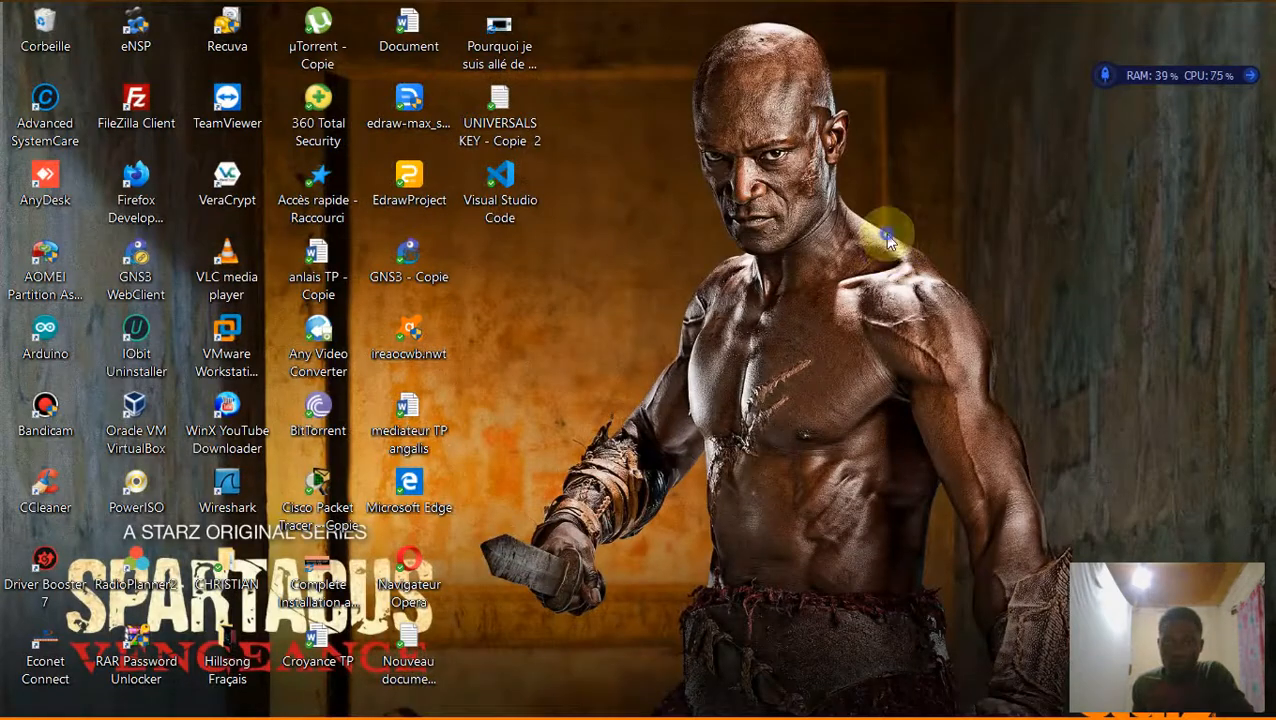
Refresh the desktop and clear the icon selection.
right_click(888, 240)
left_click(712, 293)
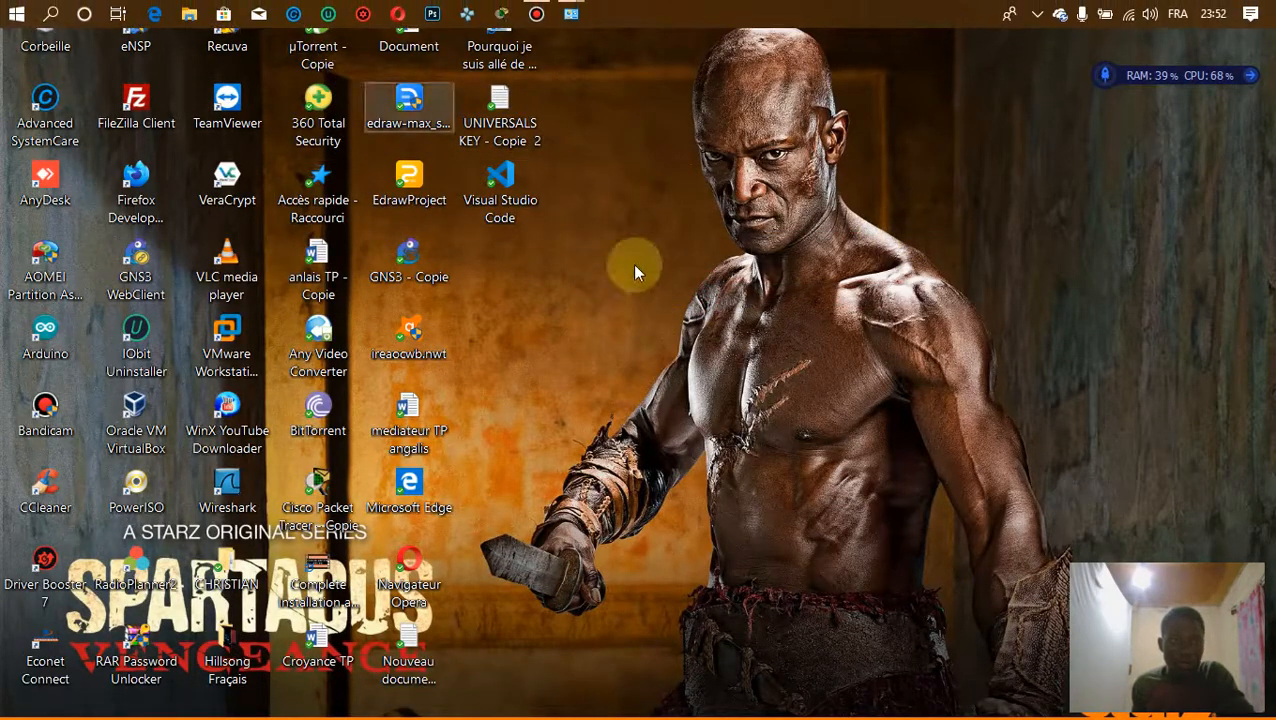
left_click(698, 185)
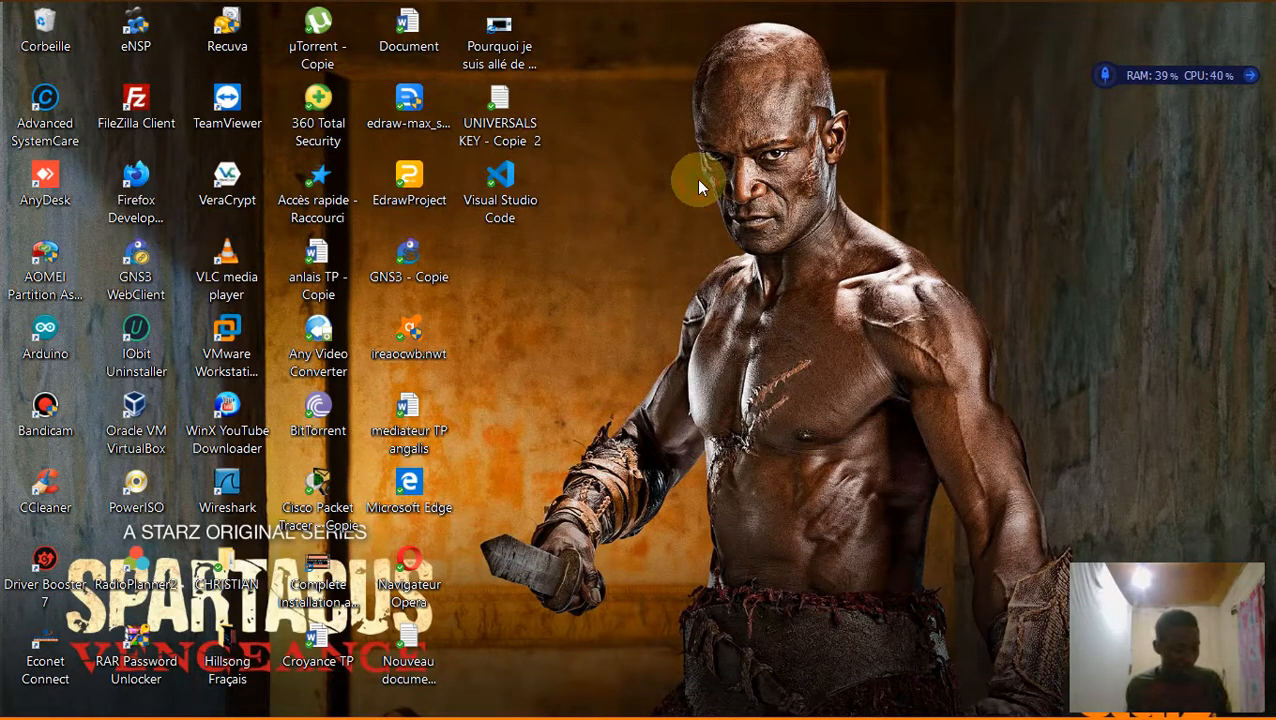
left_click(699, 181)
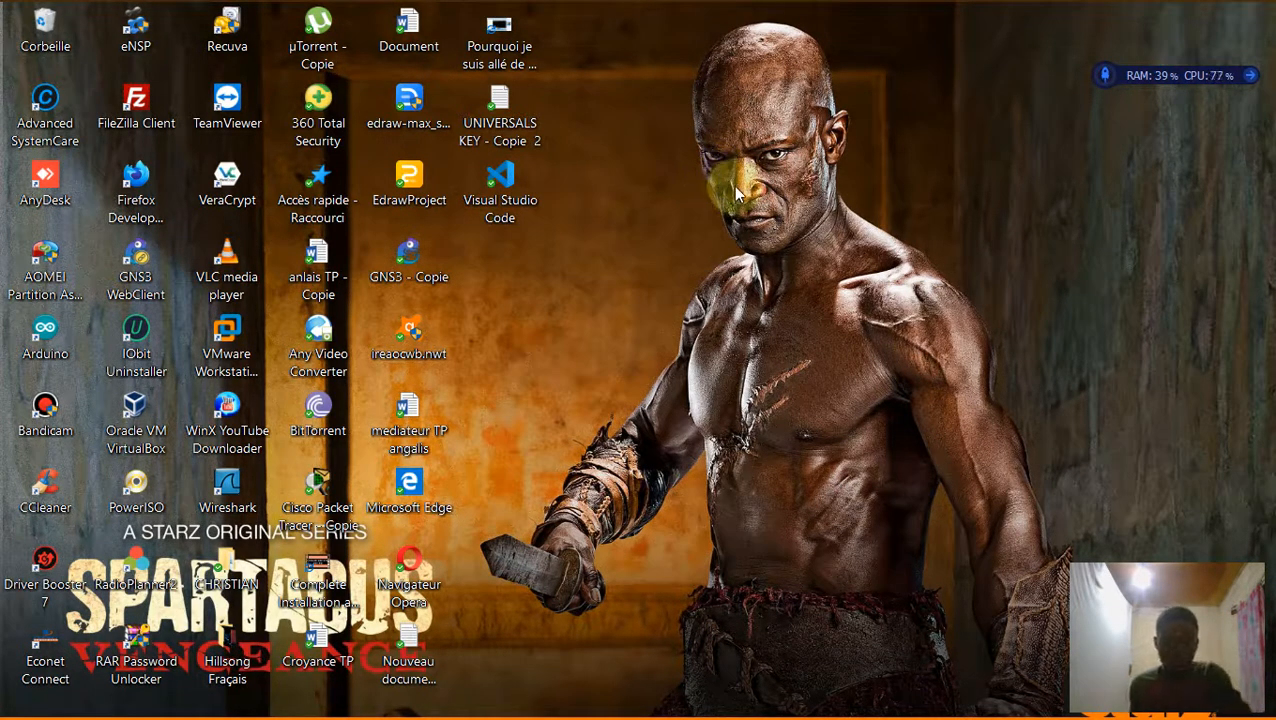
Open File Explorer on Ce PC and bring up the Others (F:) drive's menu.
key("super+e")
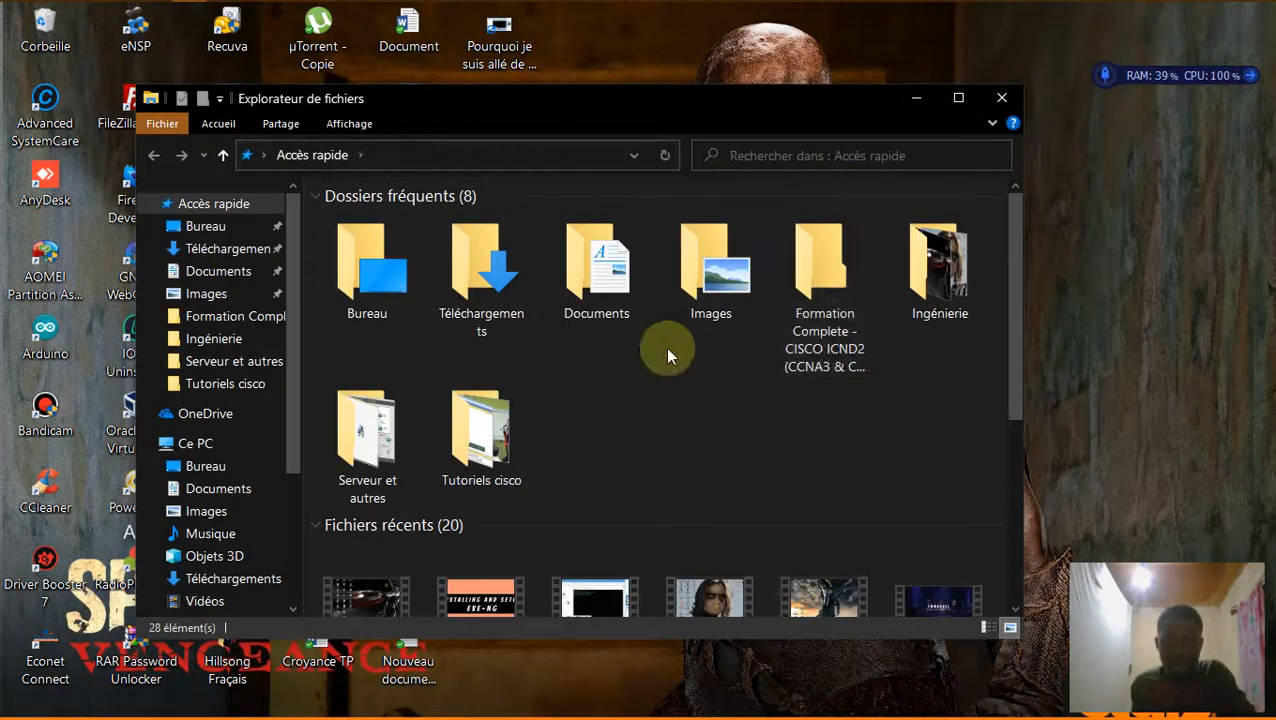
left_click(226, 443)
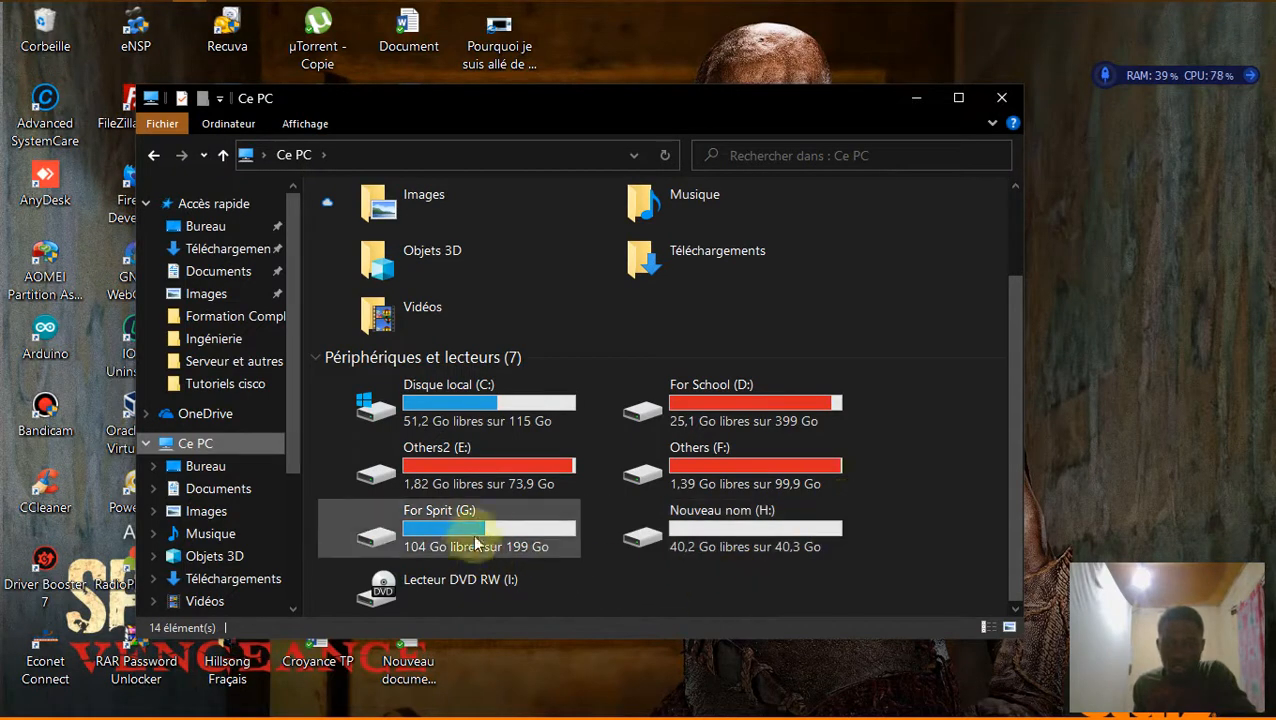
left_click(755, 461)
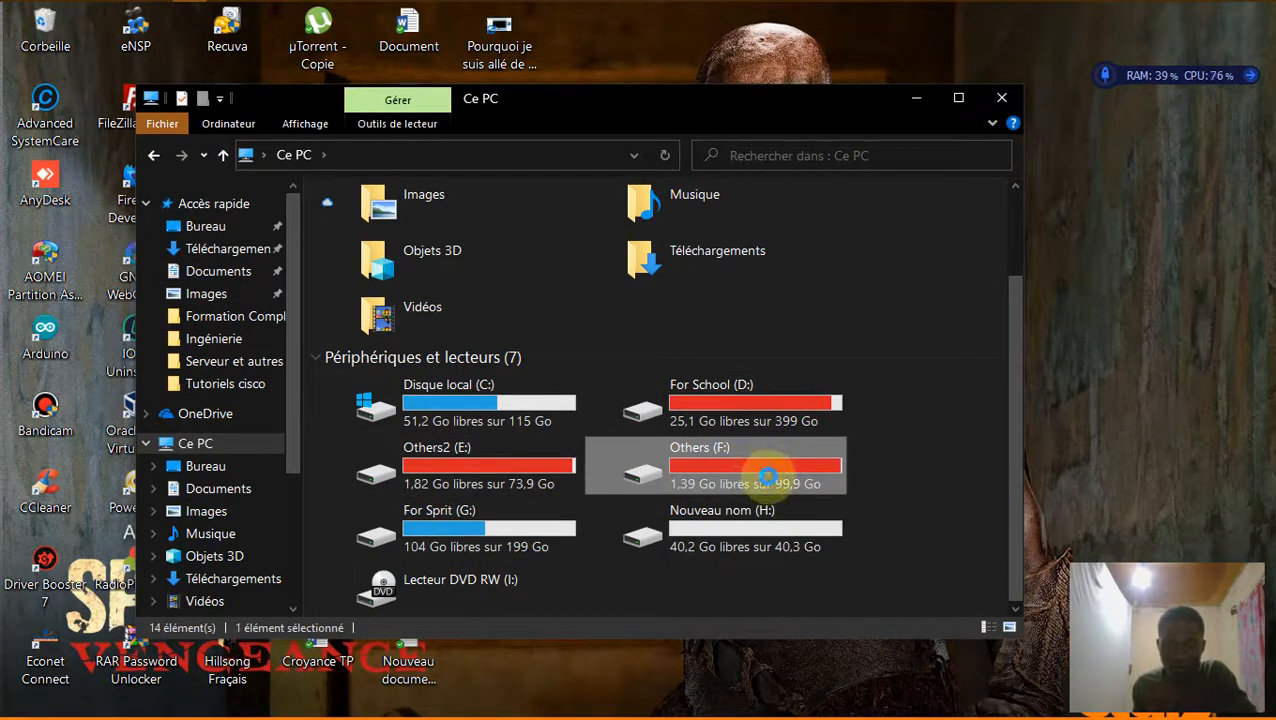
right_click(760, 463)
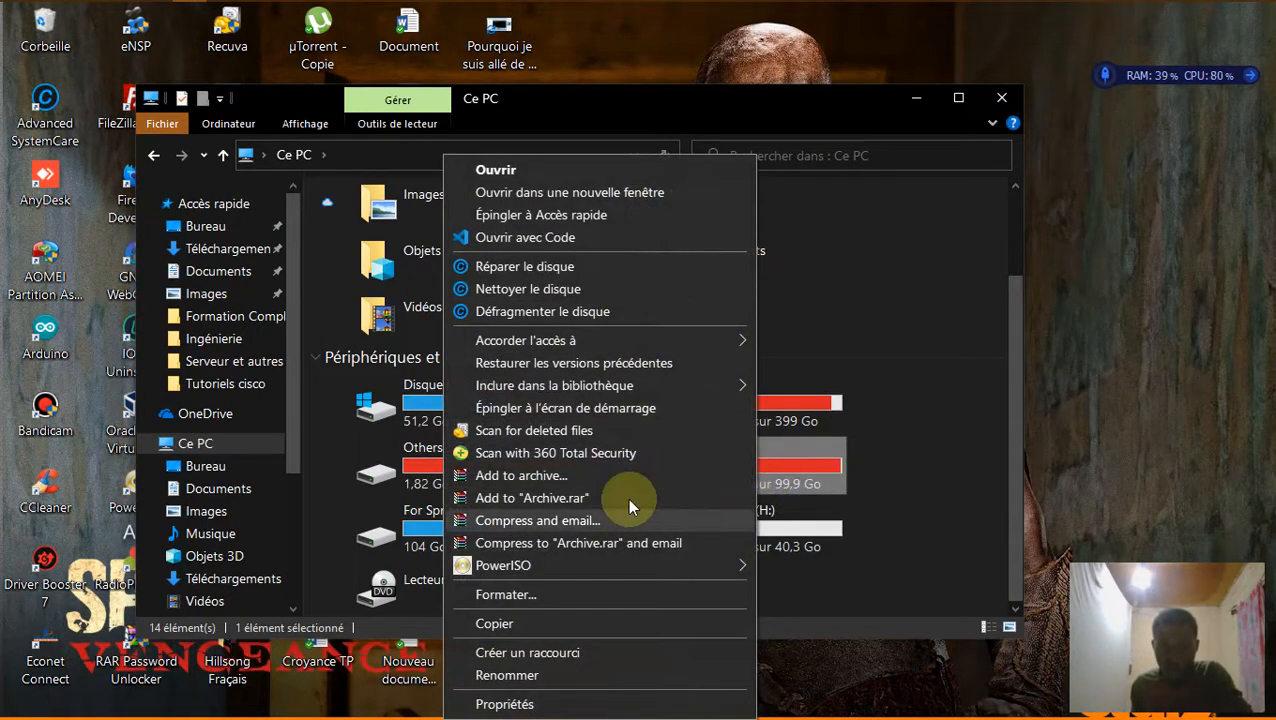
Open the Security permissions editor for the Others (F:) drive.
left_click(550, 700)
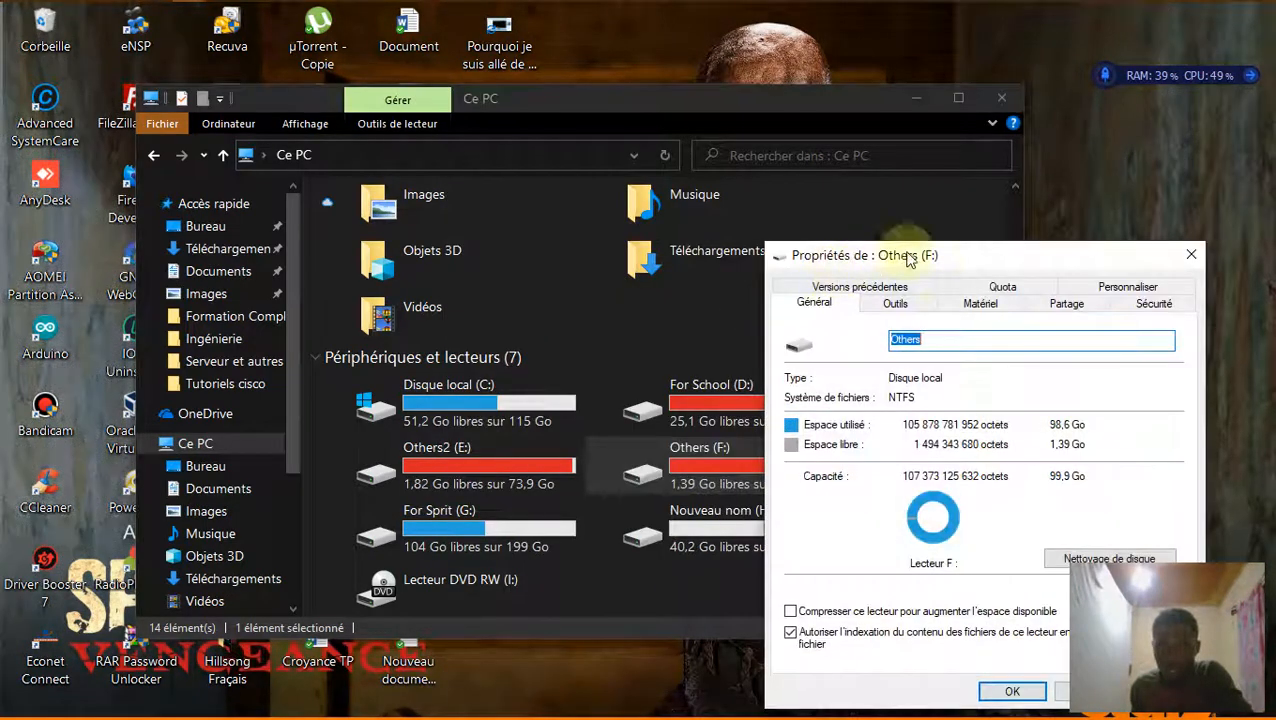
left_click(1155, 303)
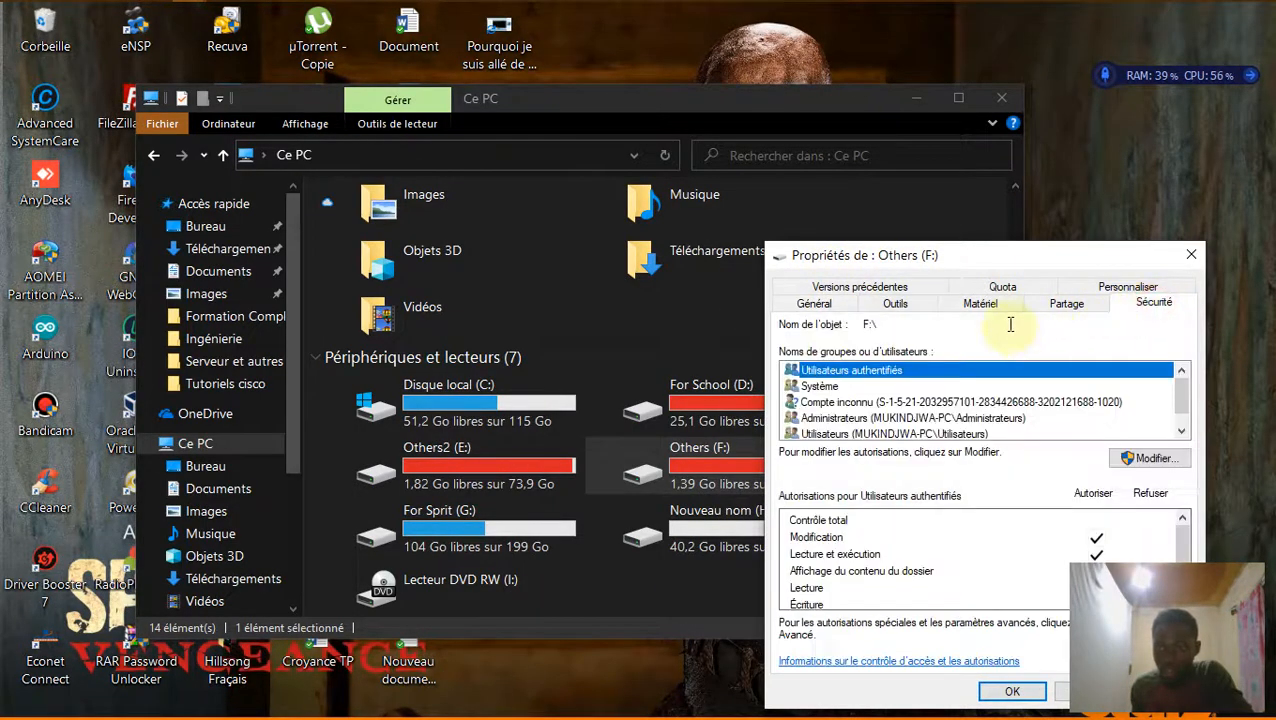
left_click_drag(1025, 256, 685, 116)
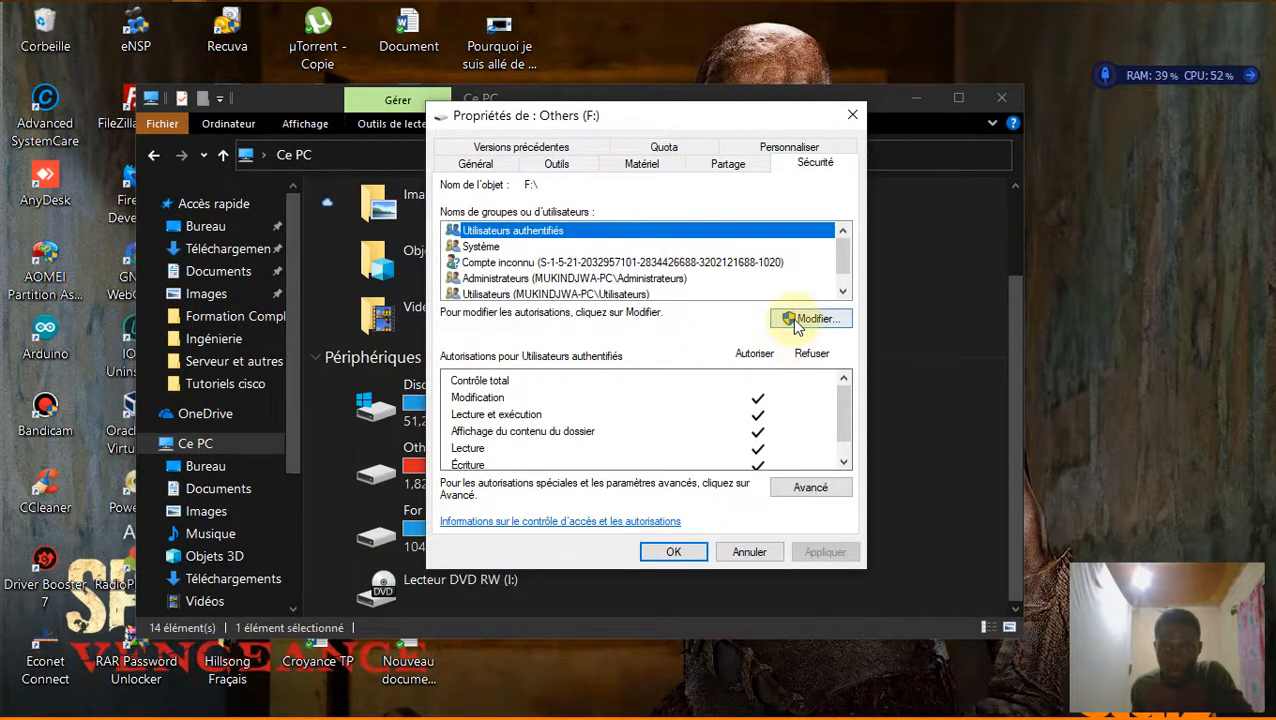
left_click(800, 320)
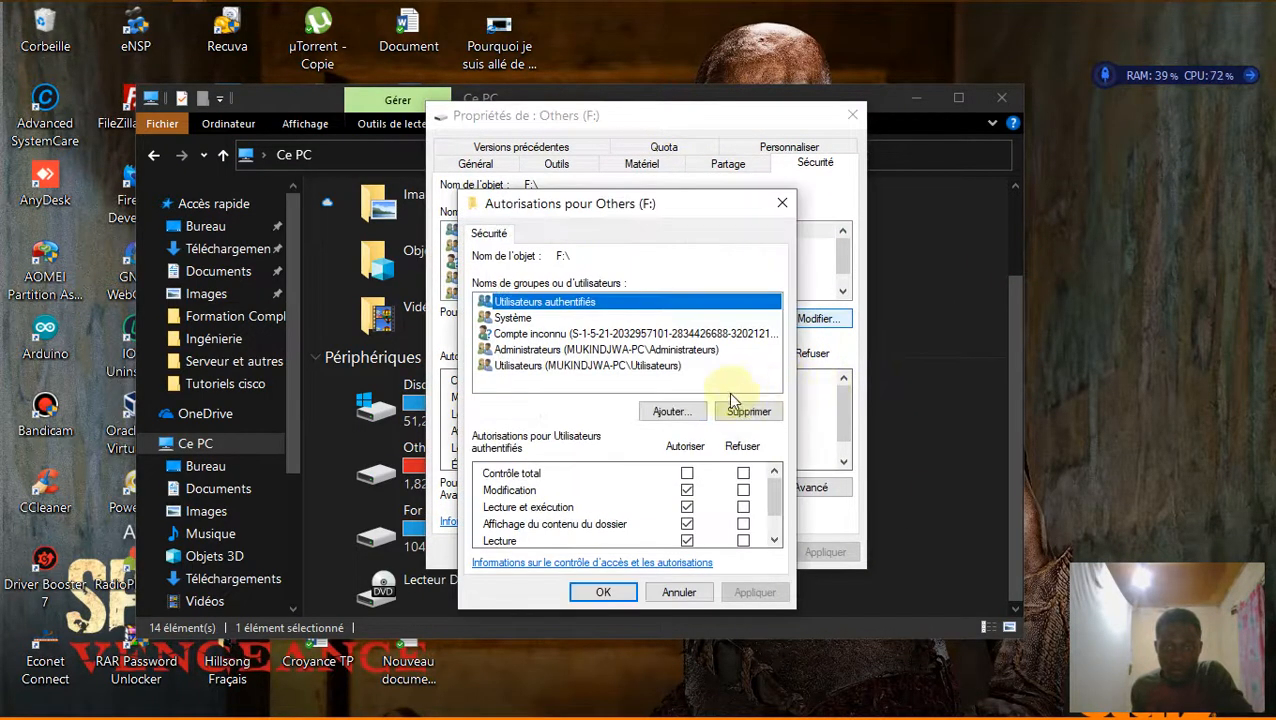
Add the local account FTP-TEST to the drive's permissions list.
left_click(672, 411)
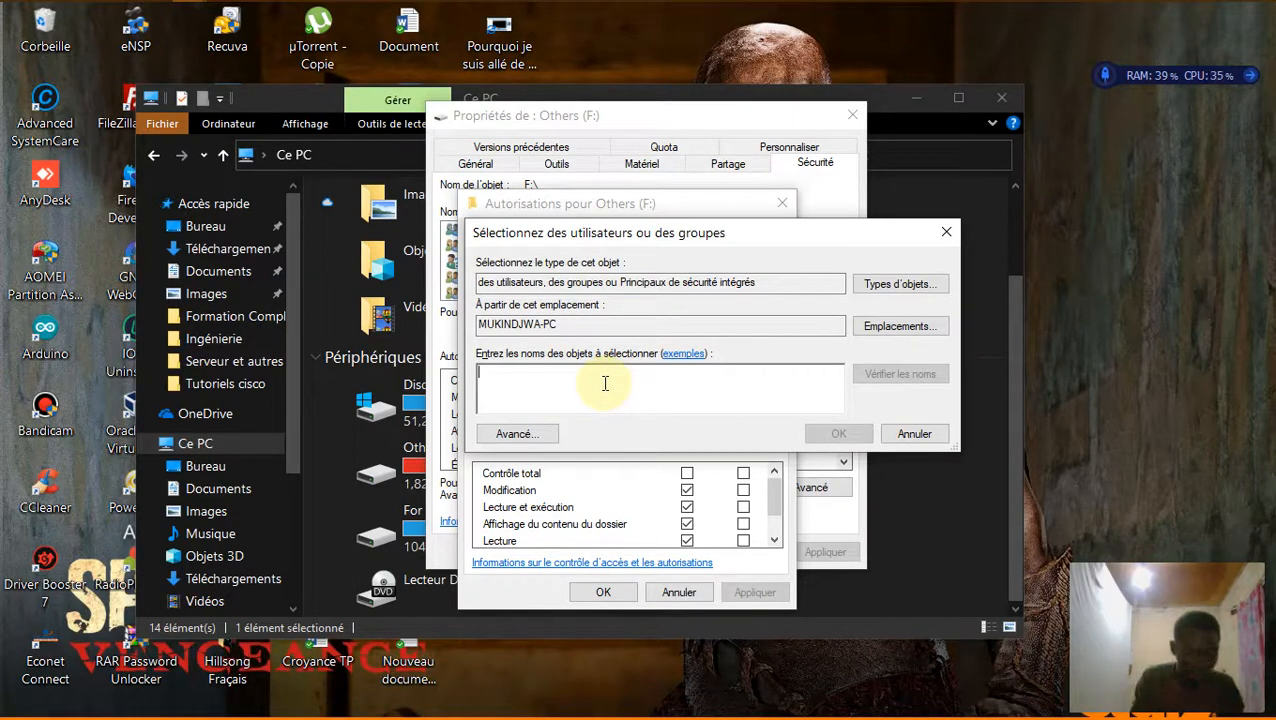
type("f")
key("BackSpace")
type("F")
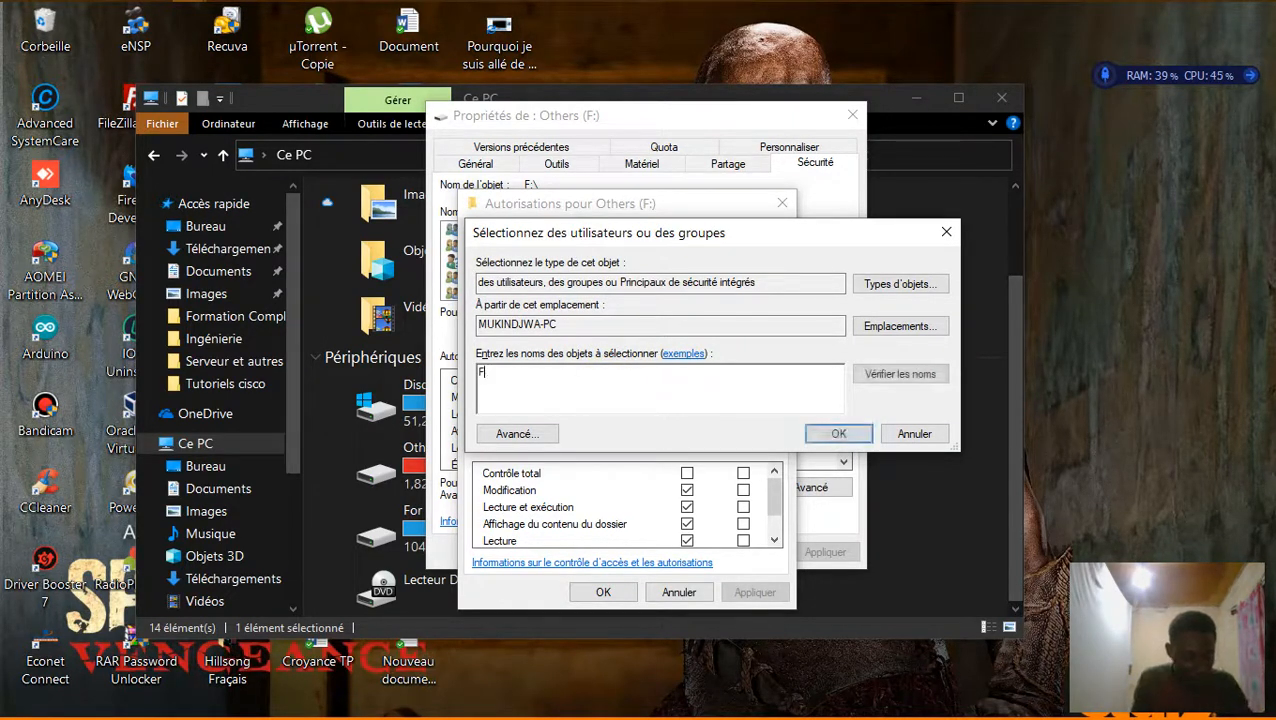
type("TP-")
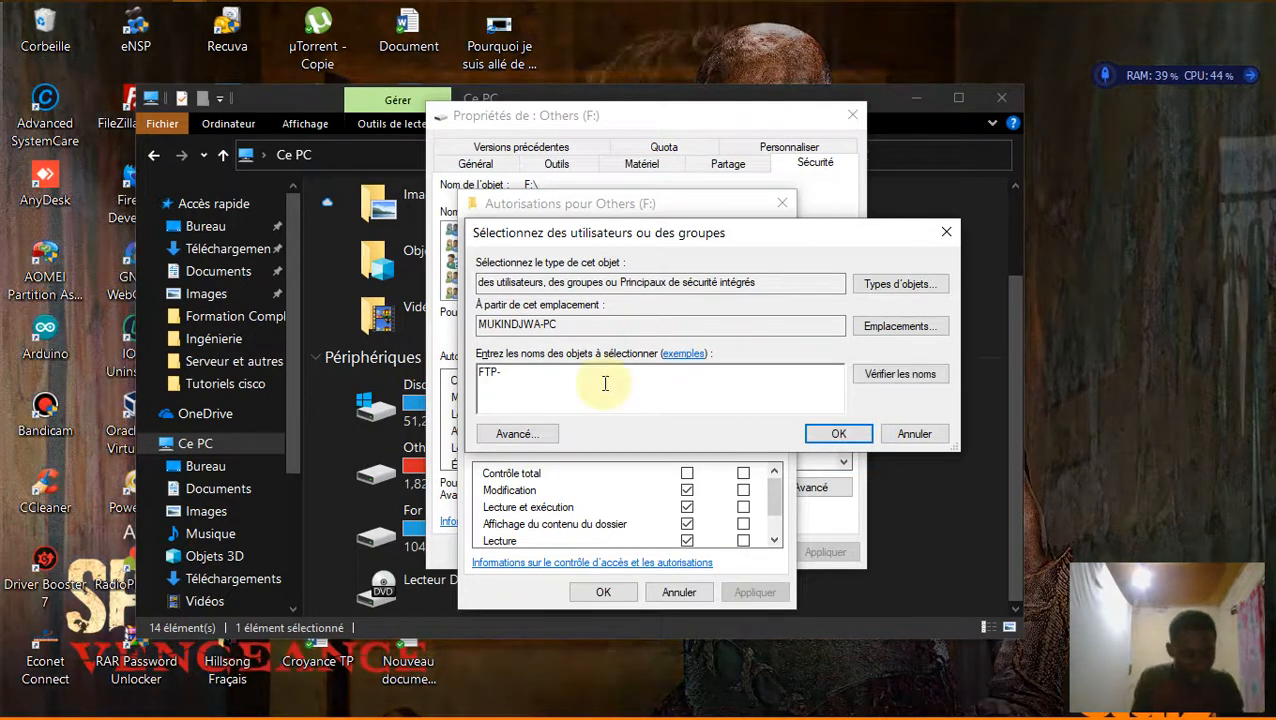
type("TS")
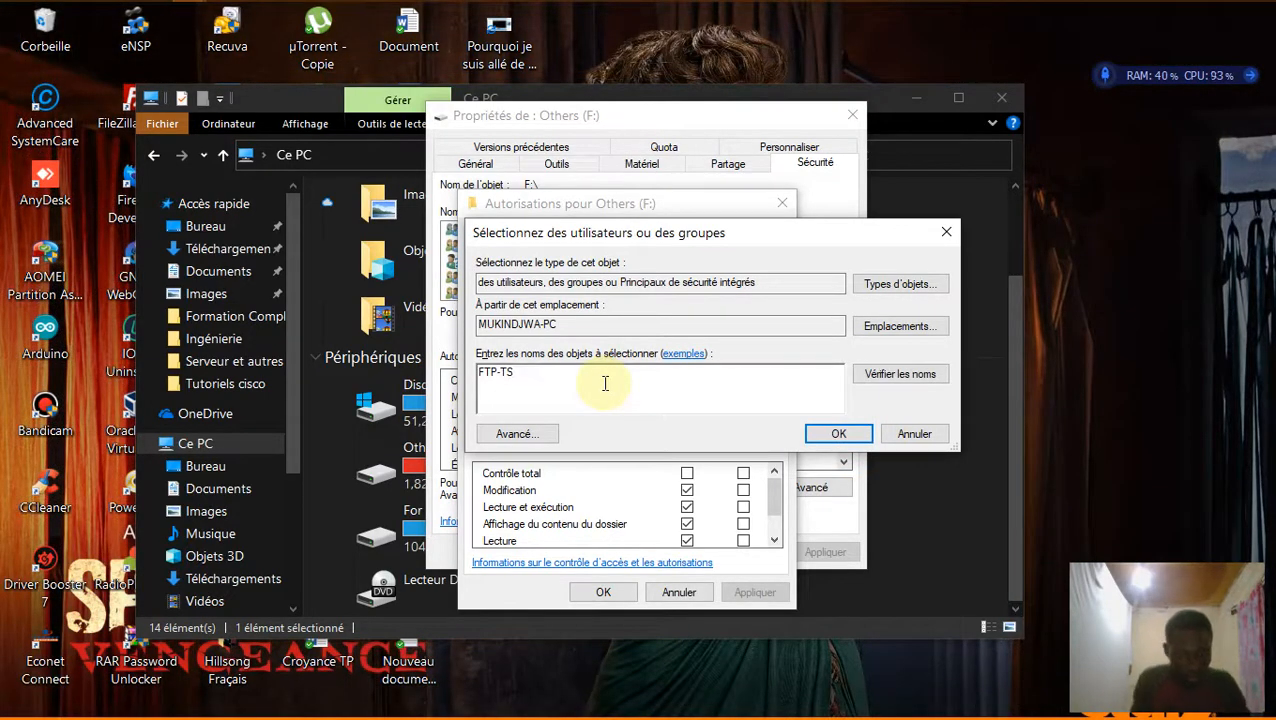
type("T")
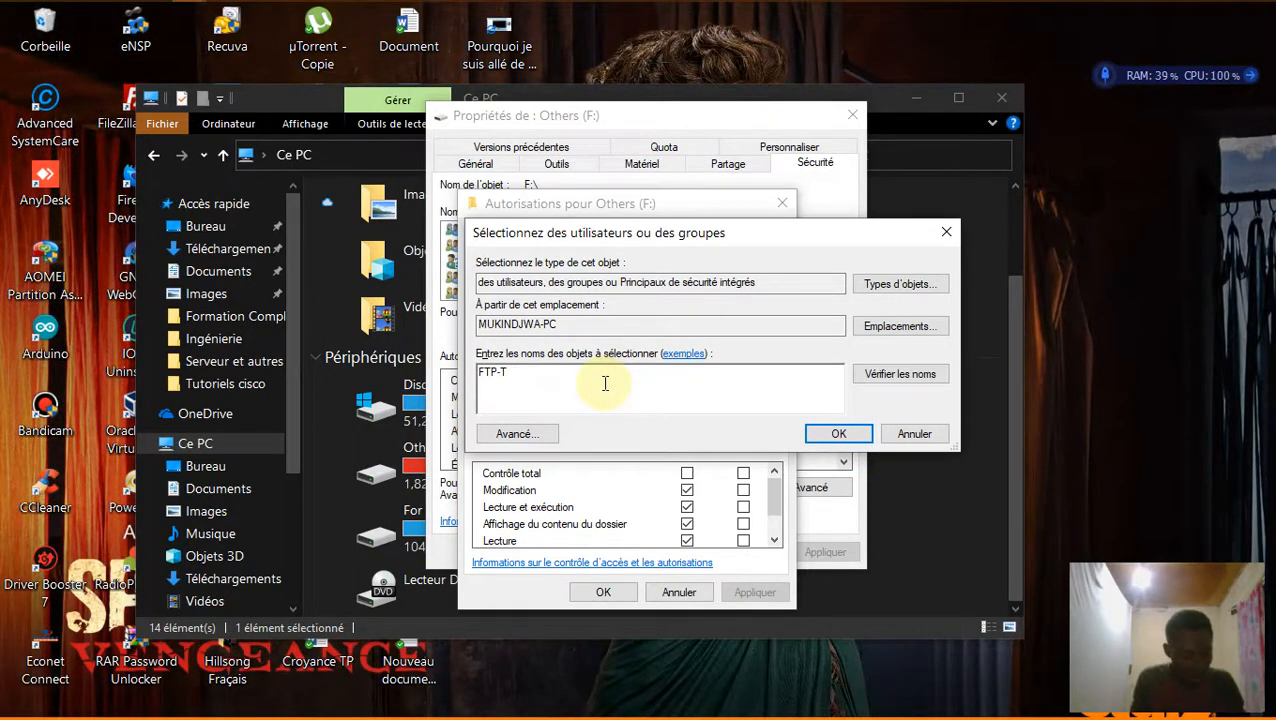
type("EST")
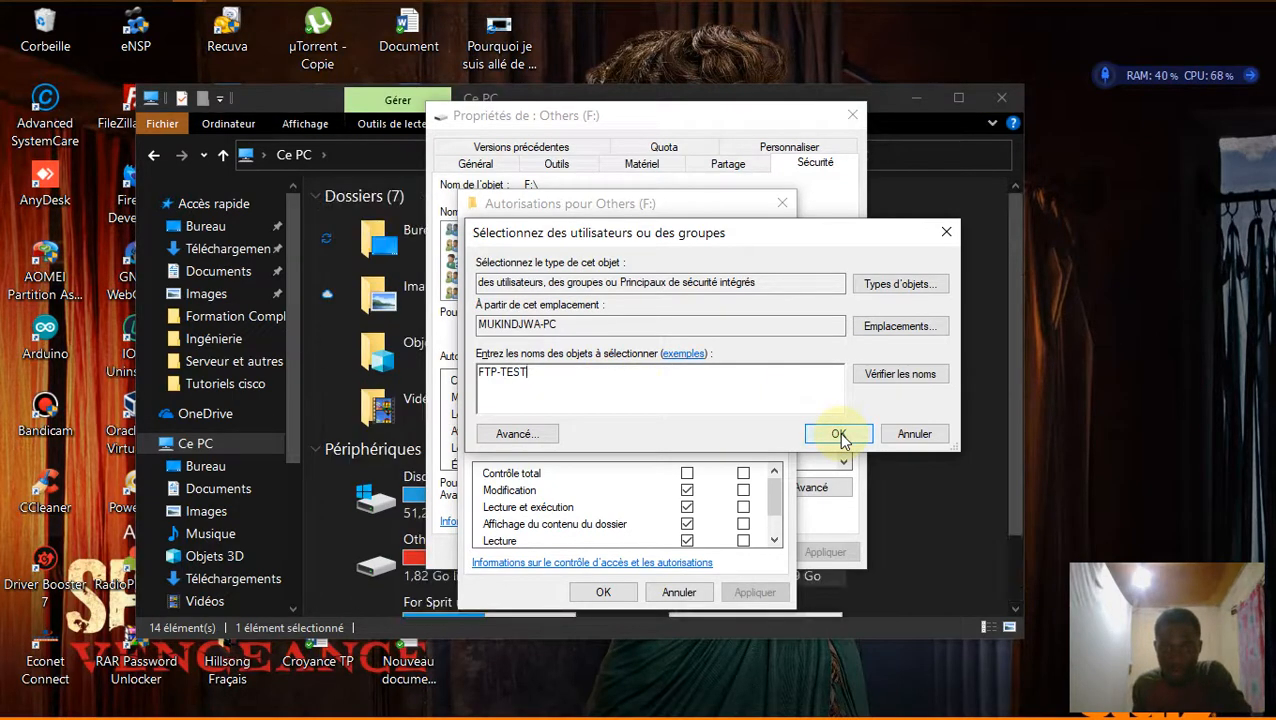
left_click(885, 374)
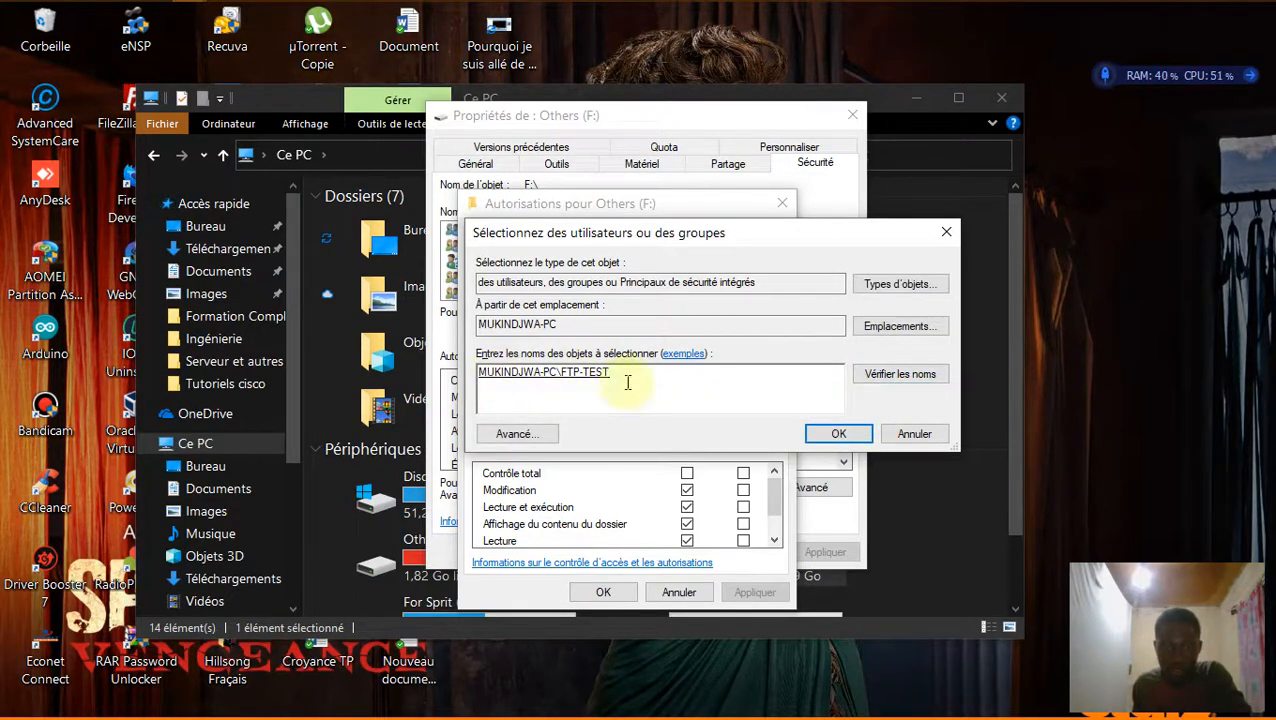
left_click(845, 433)
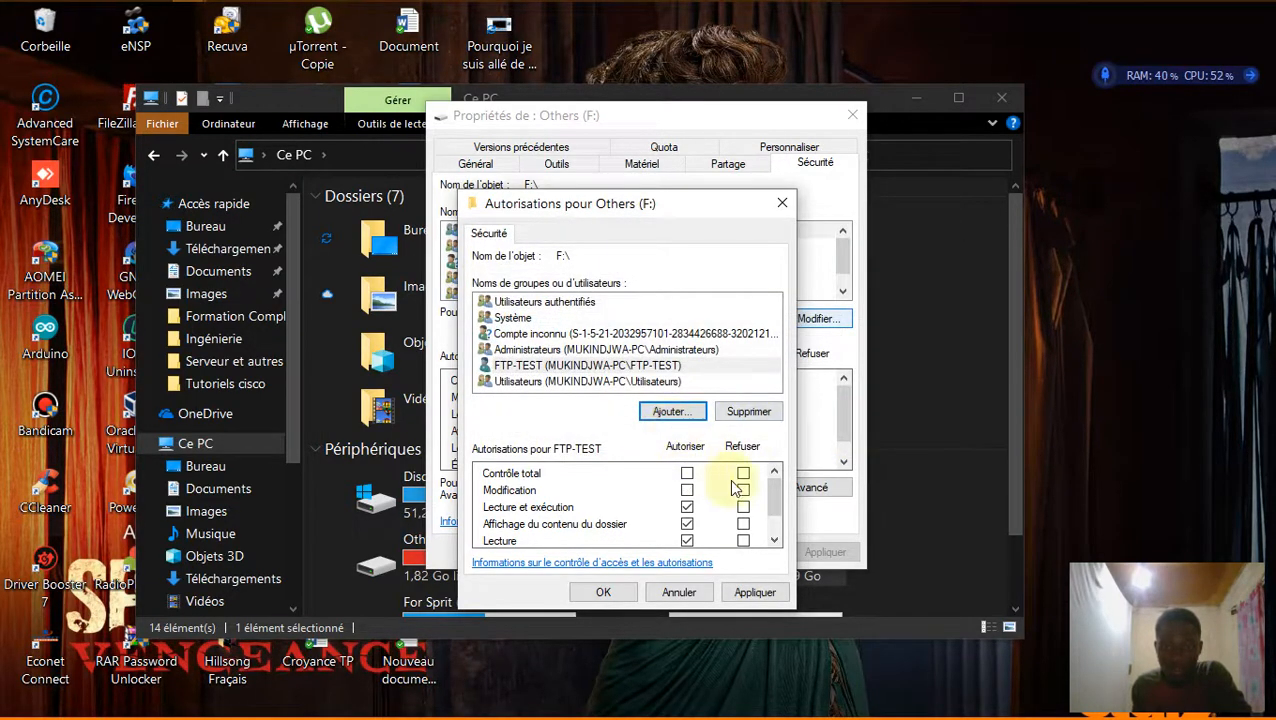
Allow FTP-TEST Full control on Others (F:) and apply it in both dialogs.
left_click(688, 474)
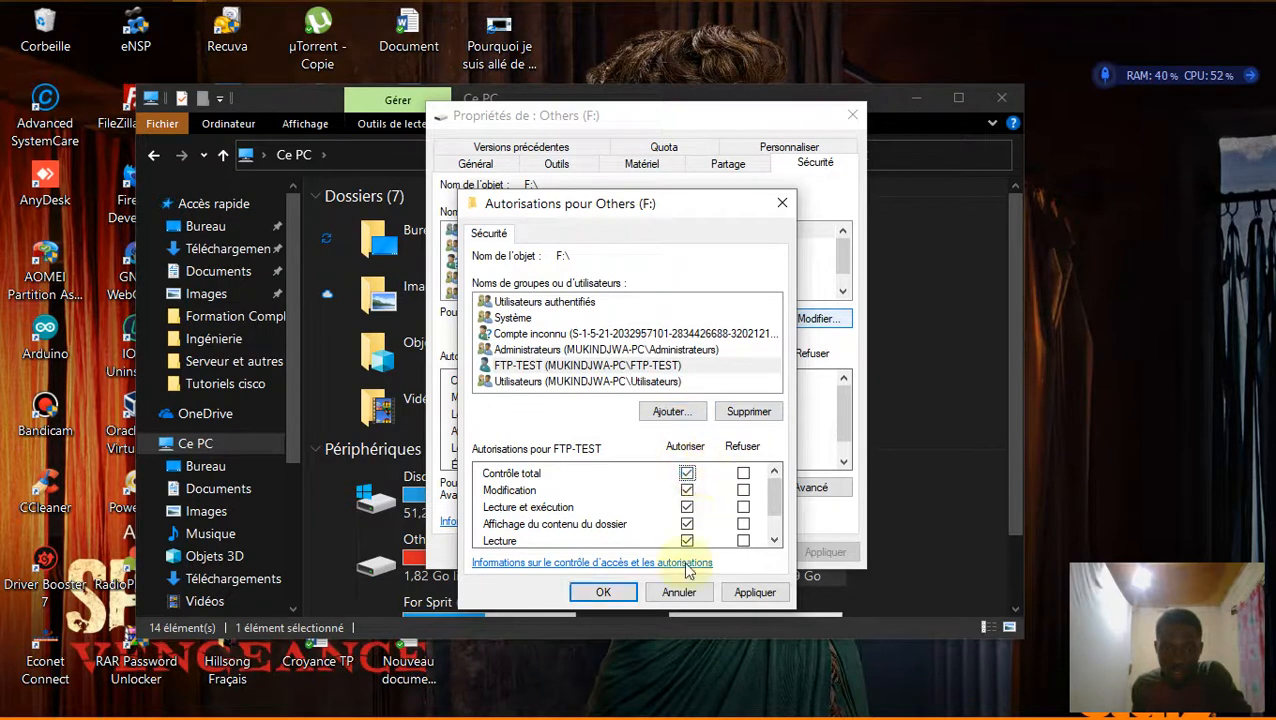
left_click(605, 590)
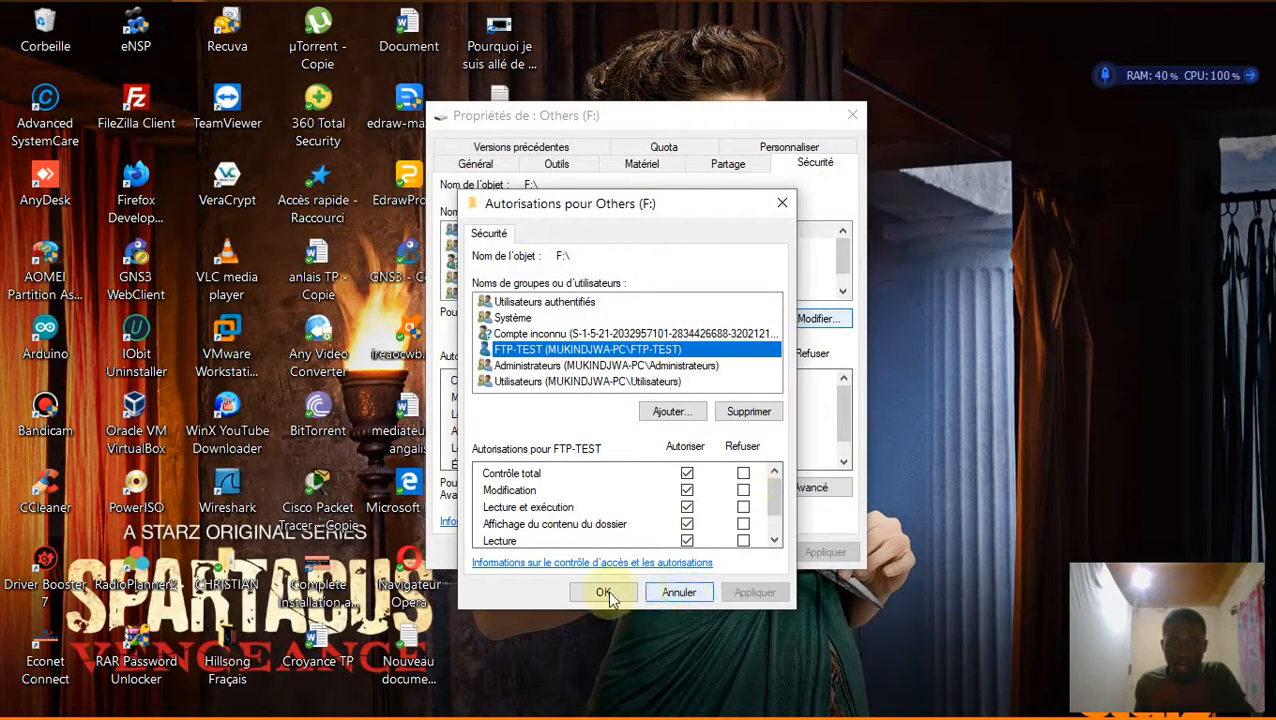
left_click(603, 592)
left_click(675, 552)
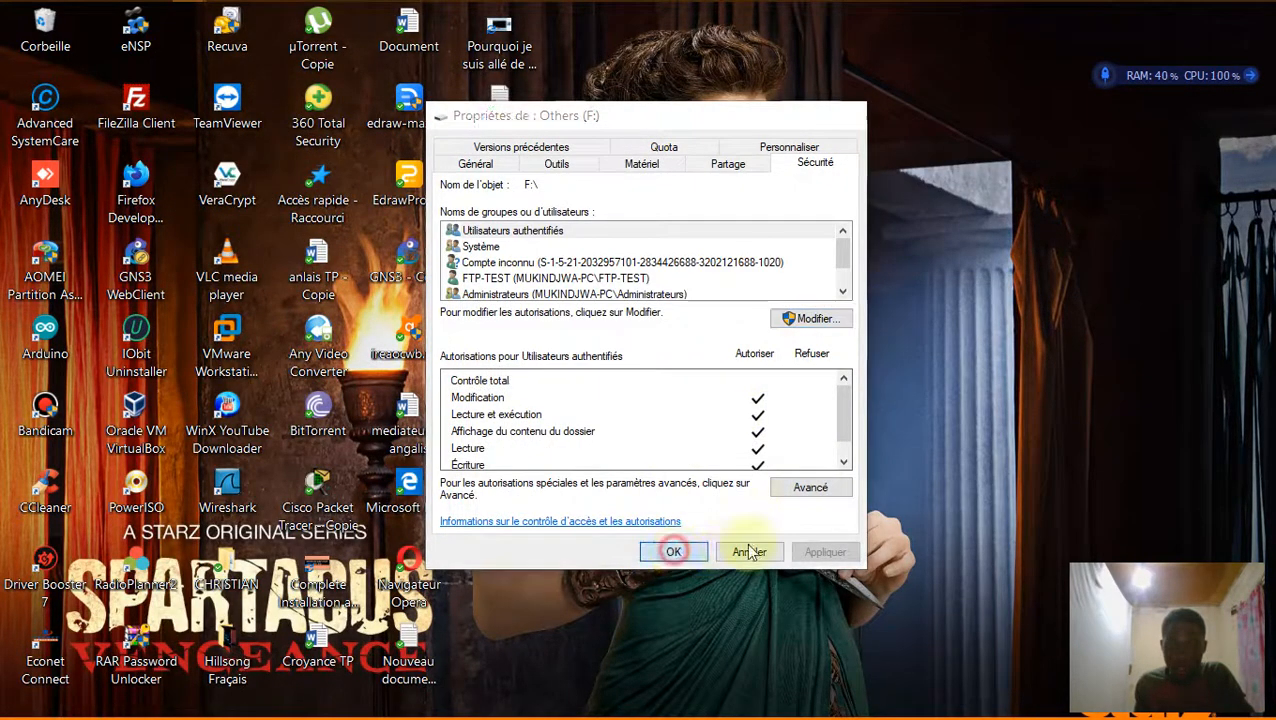
Refresh the desktop and launch FileZilla Client.
right_click(761, 413)
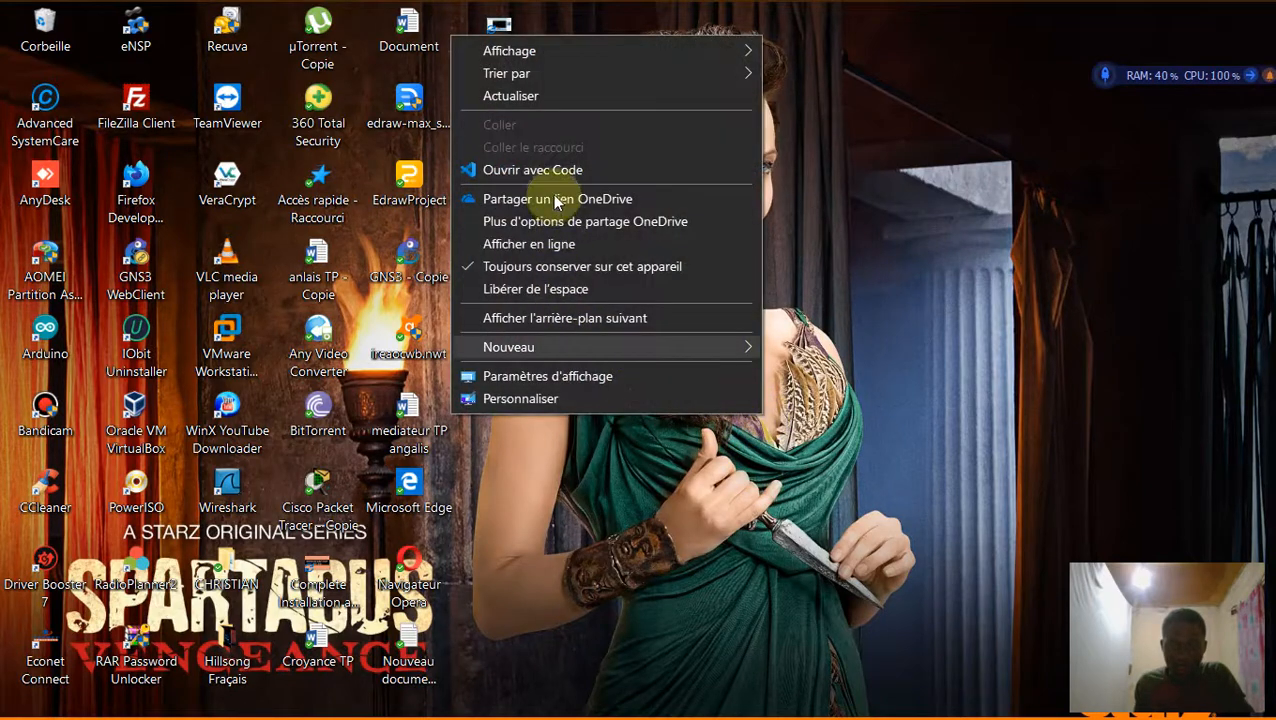
left_click(527, 104)
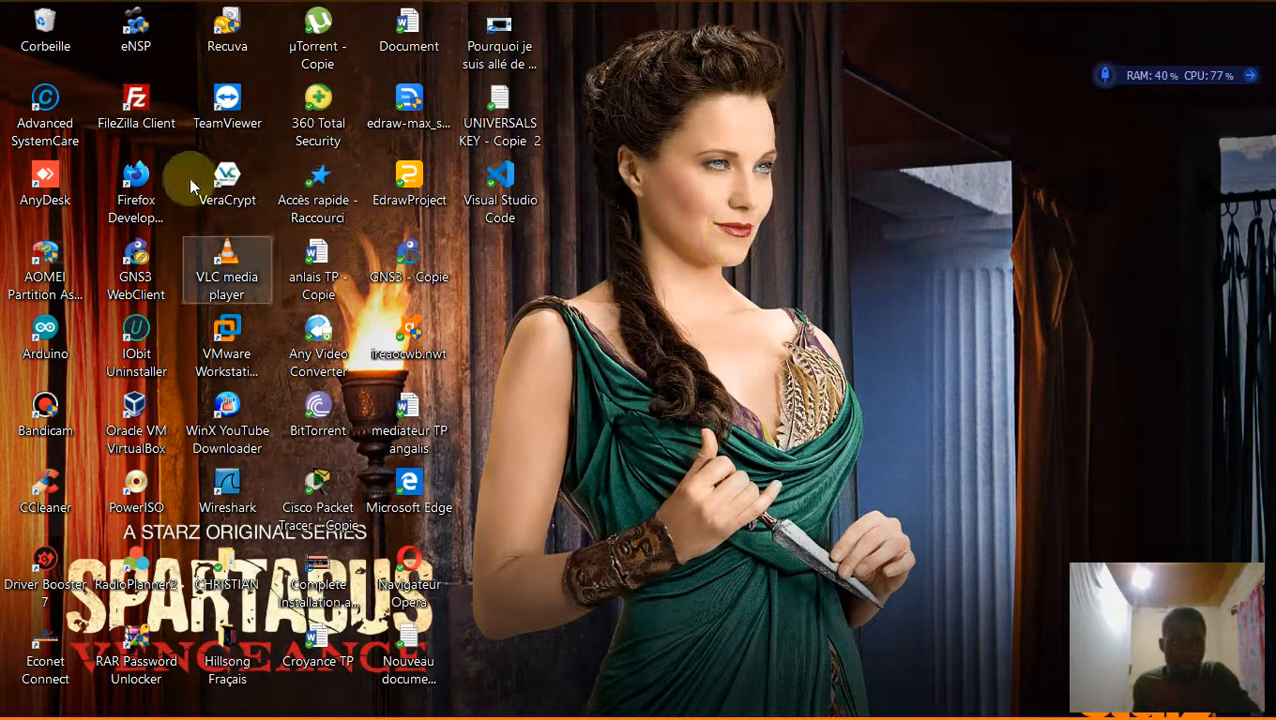
double_click(160, 113)
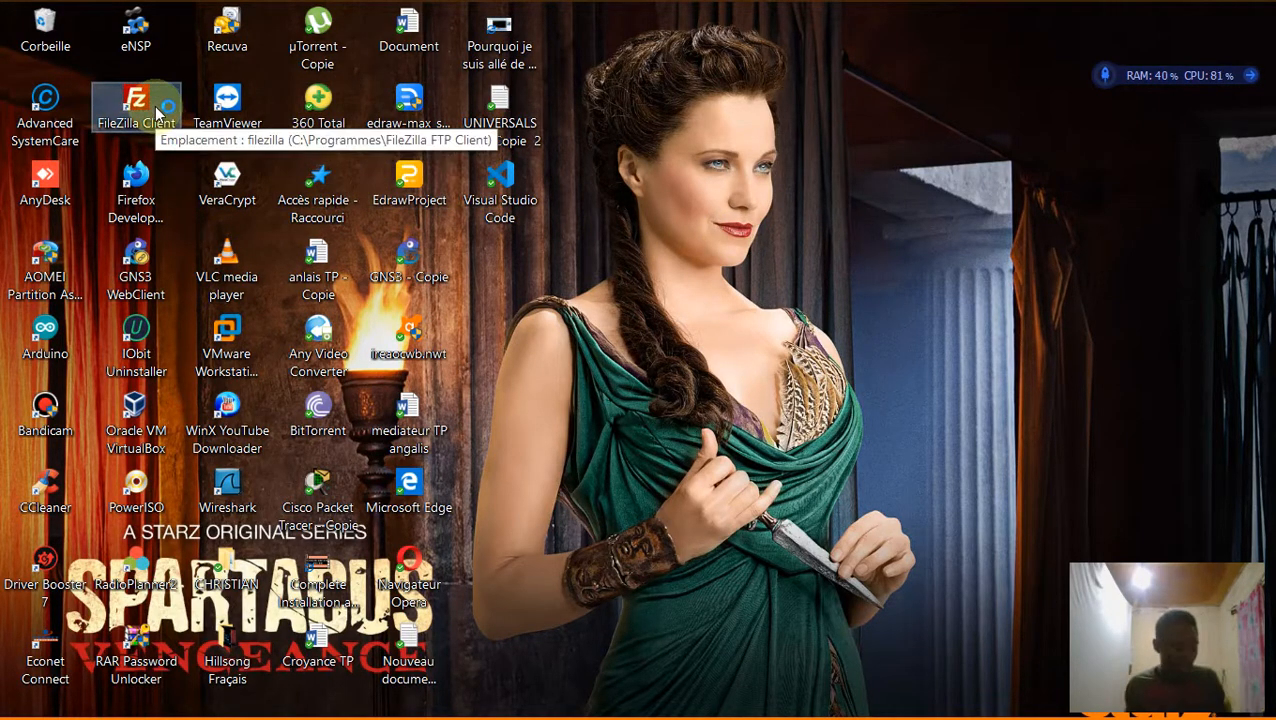
left_click(160, 113)
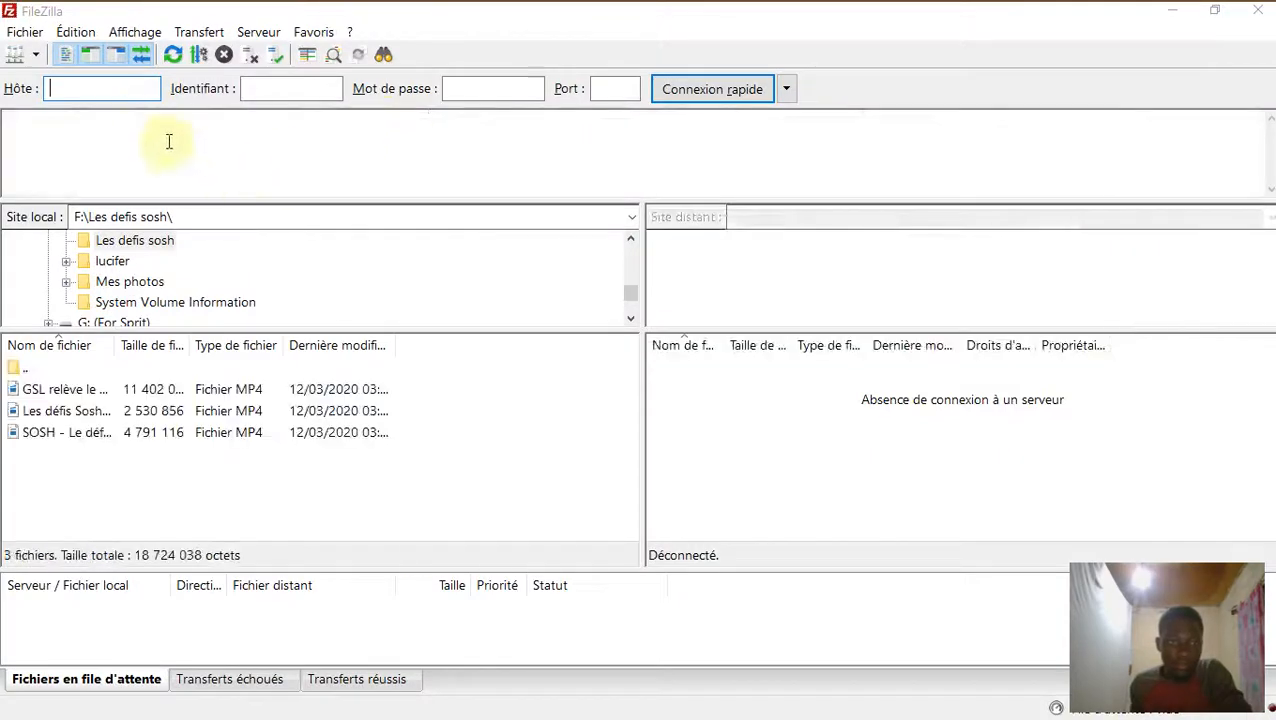
Restore FileZilla to a normal window and begin the host as 192.168.43.
left_click(1214, 10)
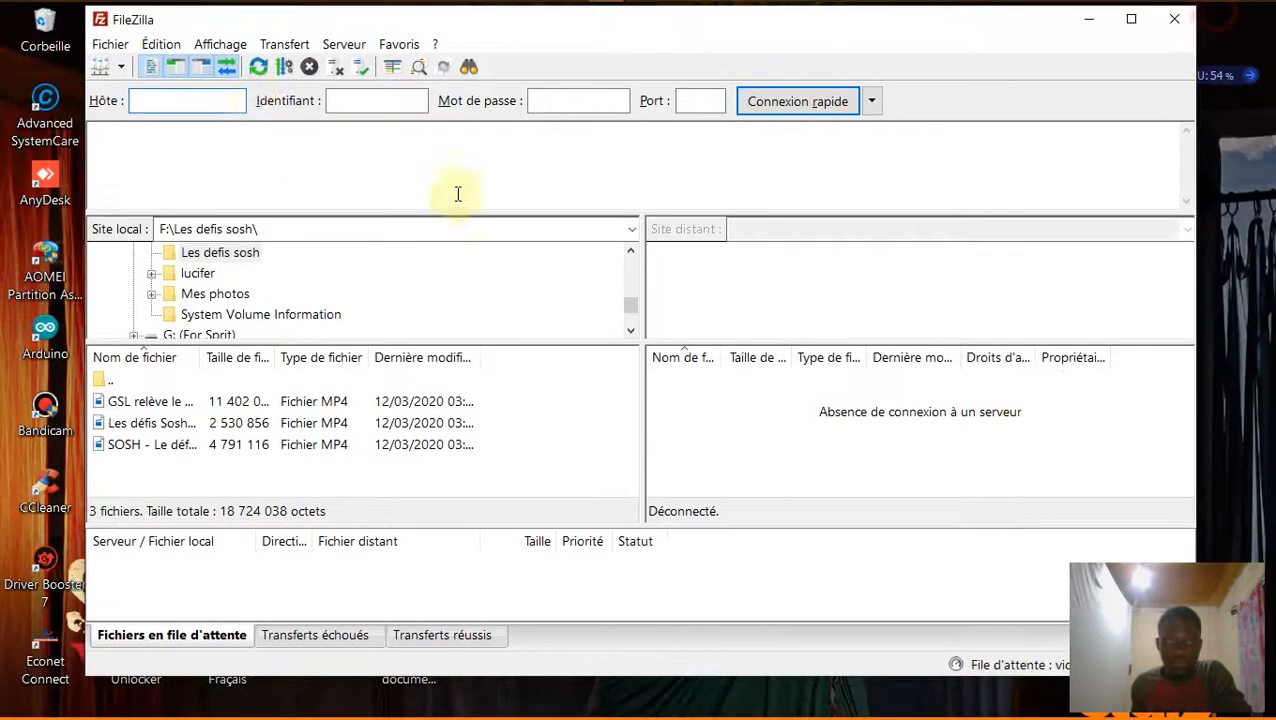
left_click(210, 103)
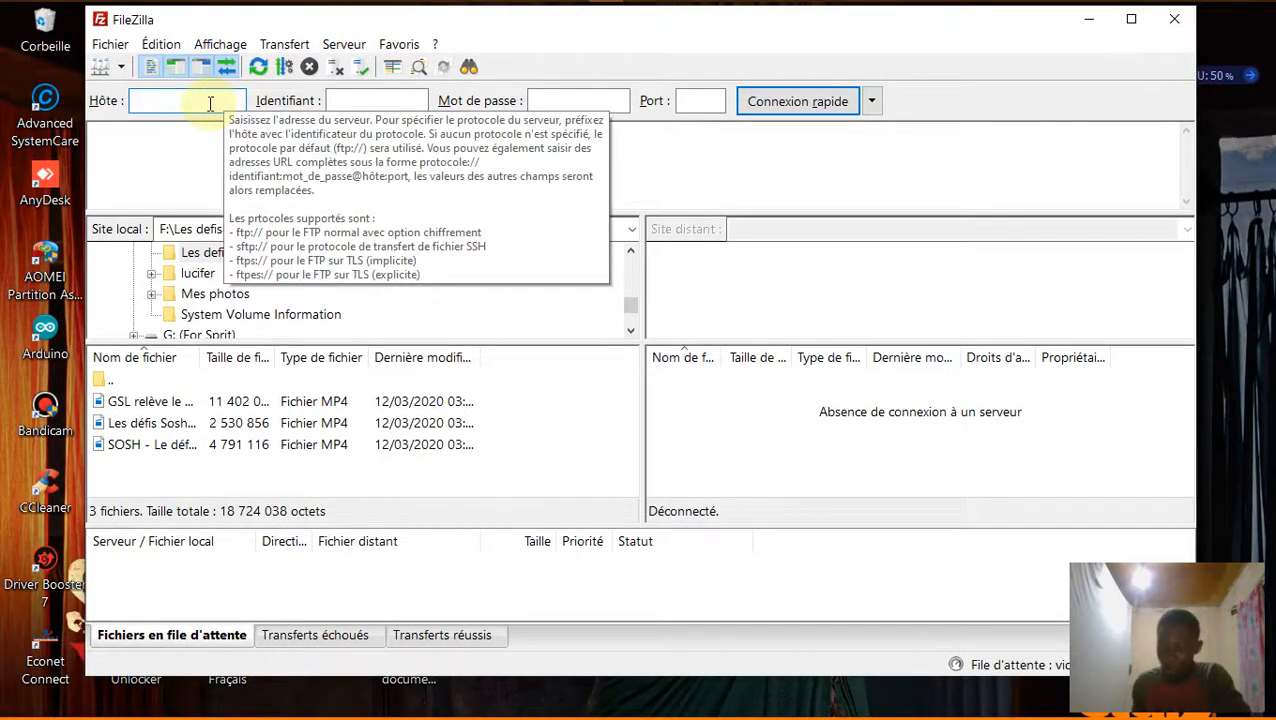
type("192.168")
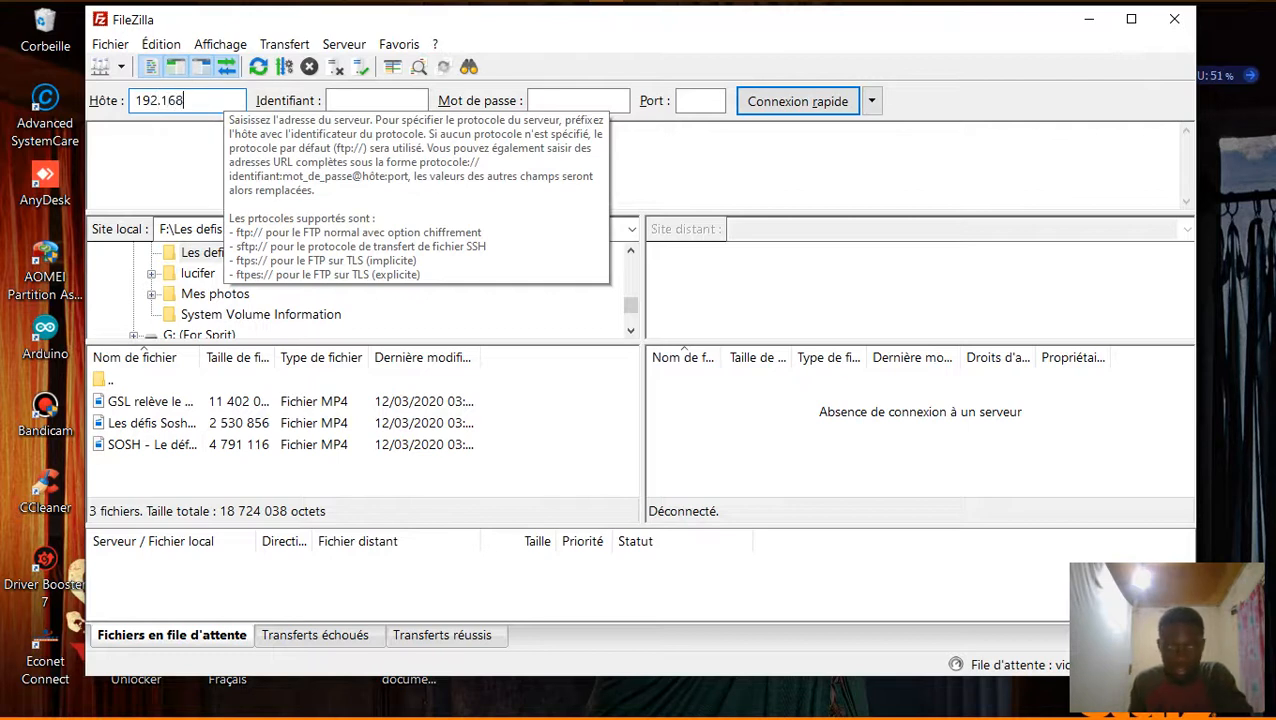
type(".4")
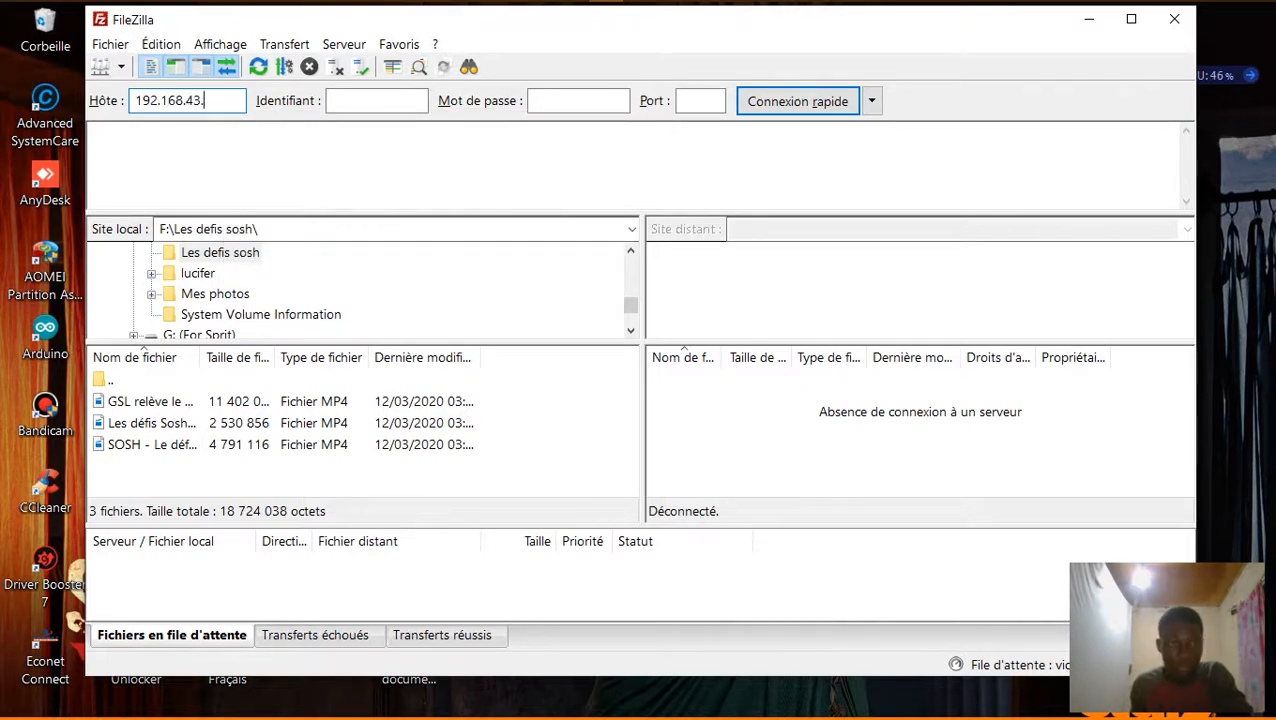
type("3.")
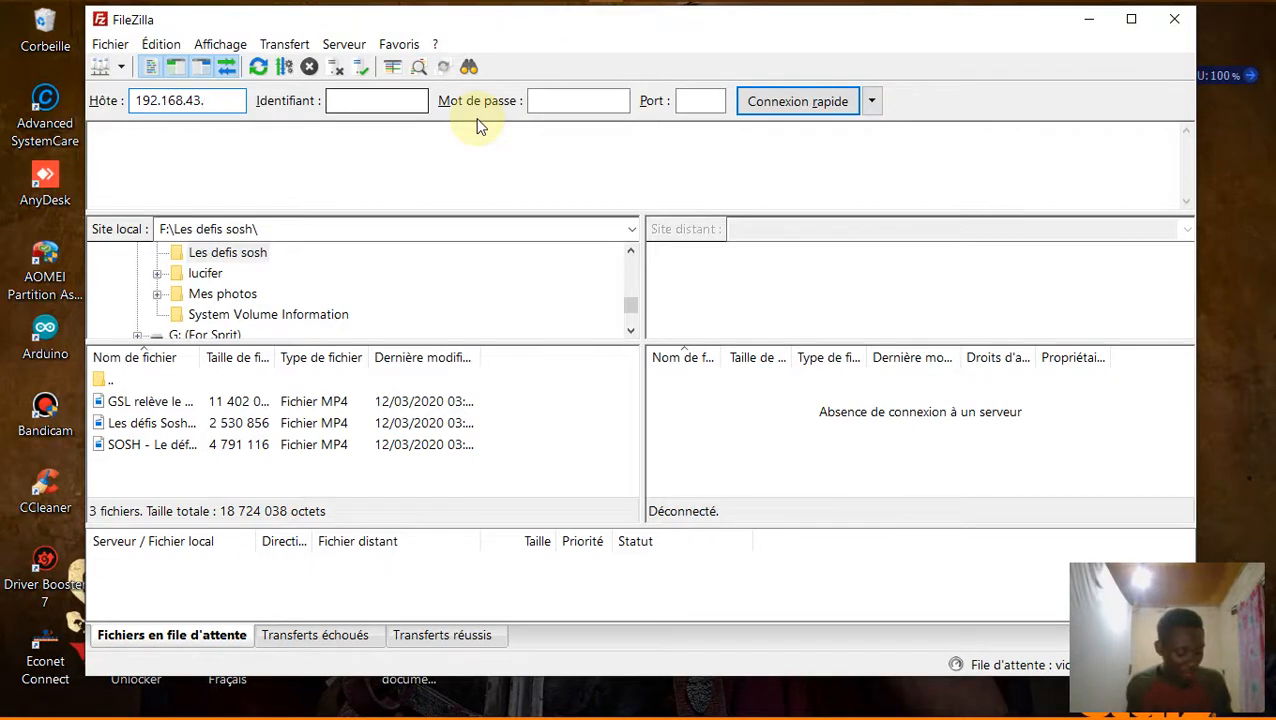
key("super+r")
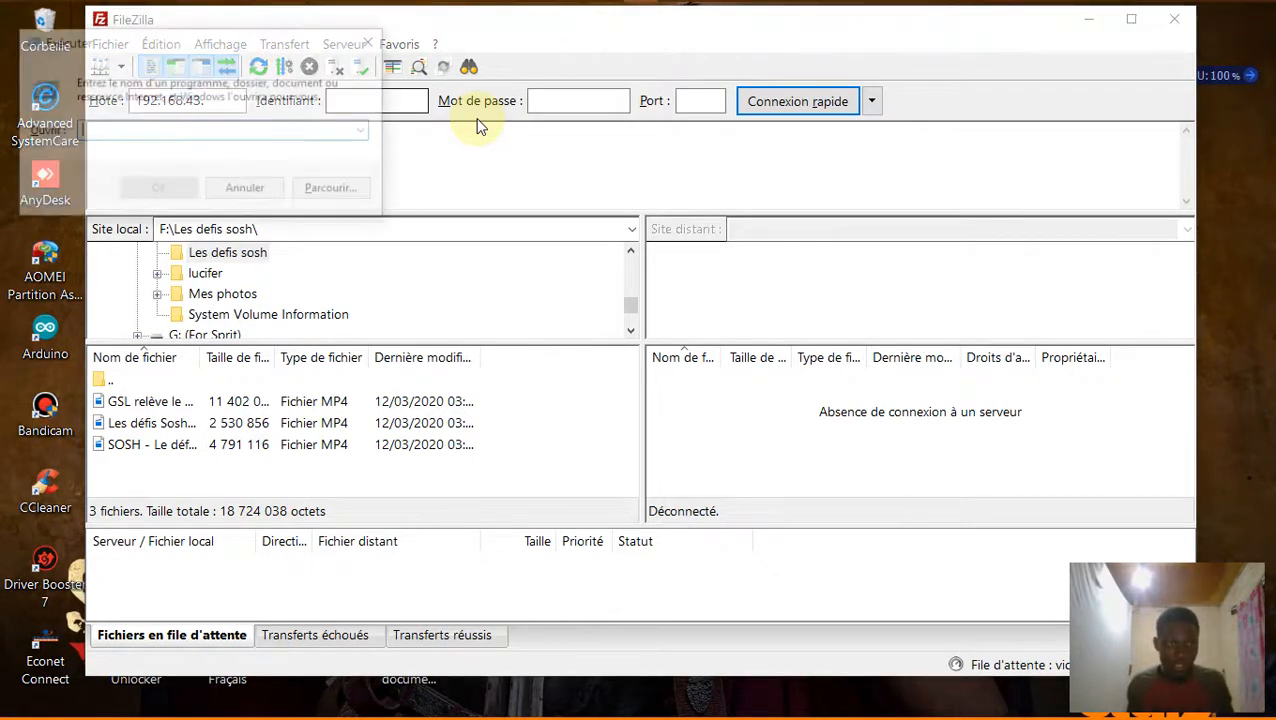
type("CMD")
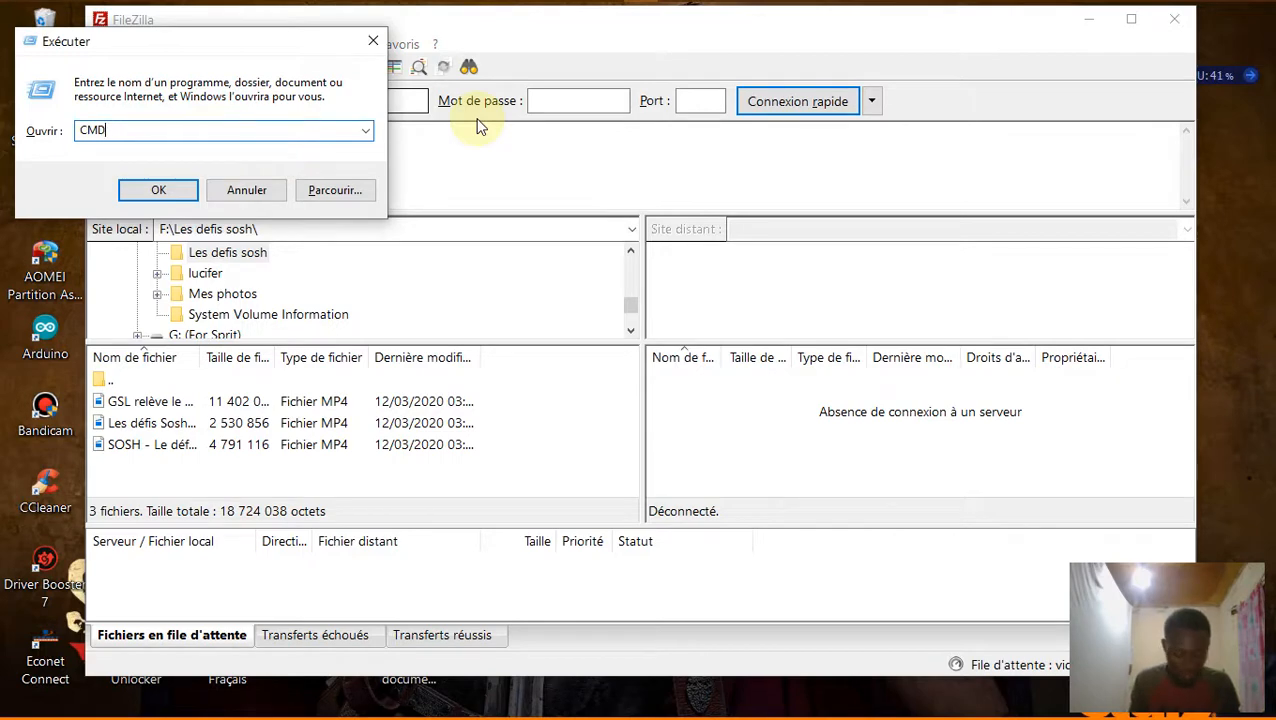
key("Return")
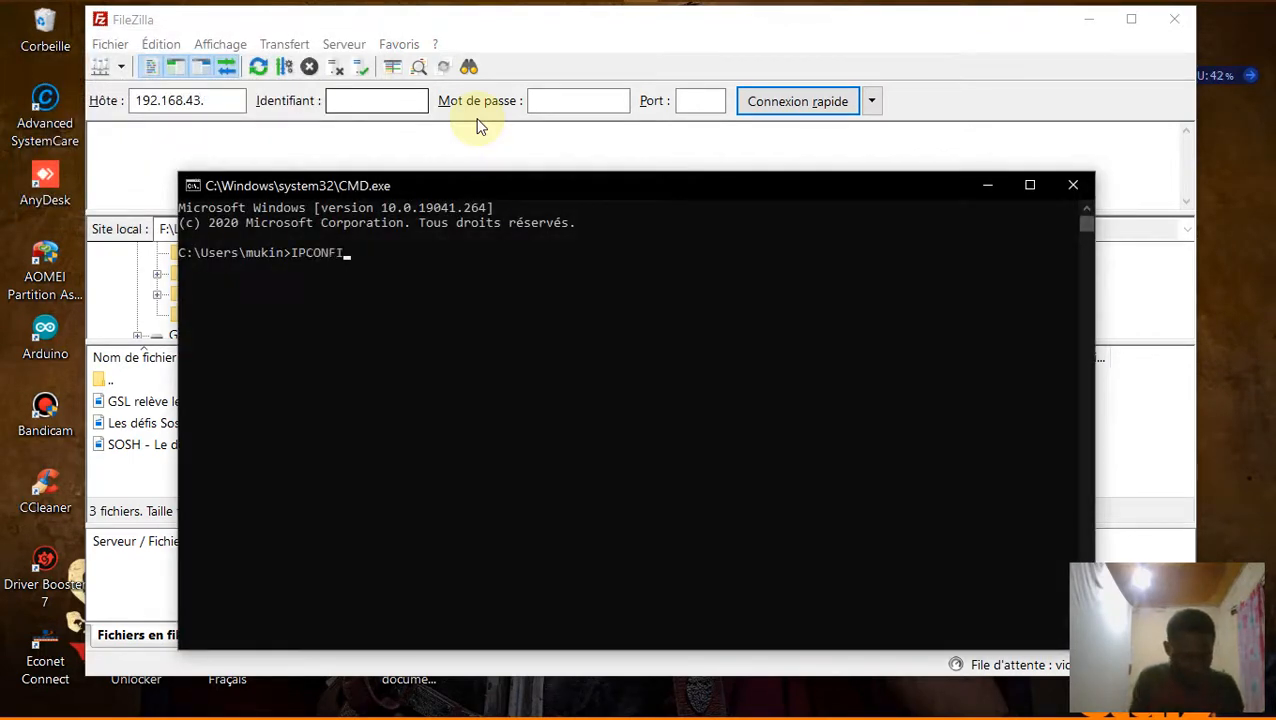
key("Return")
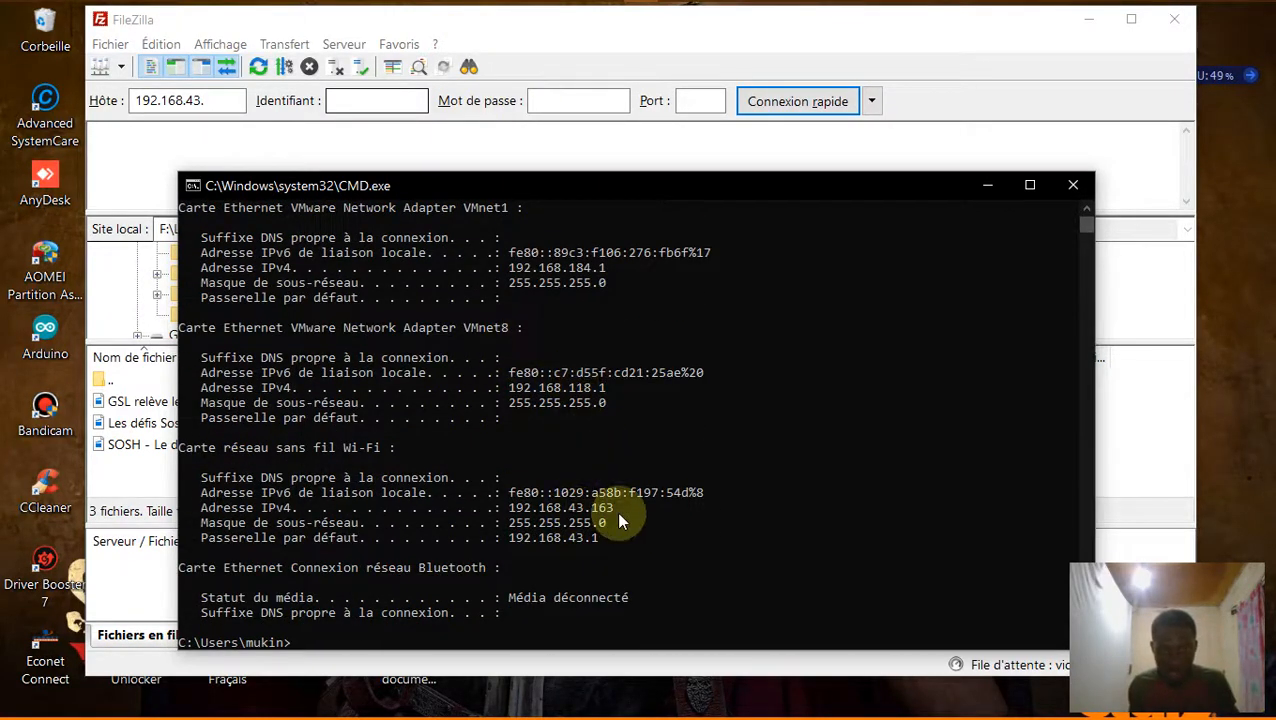
left_click(1073, 185)
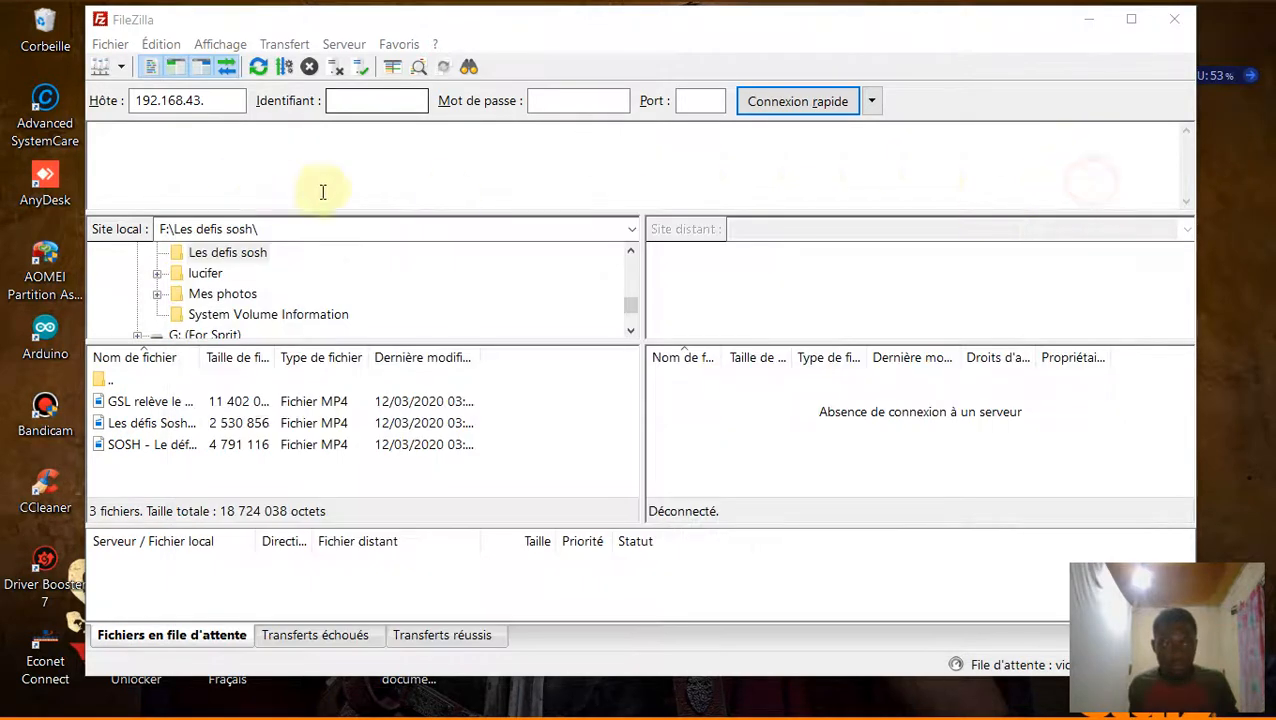
Quick-connect to 192.168.43.163 on port 21 as FTP-TEST with the account password.
left_click(222, 100)
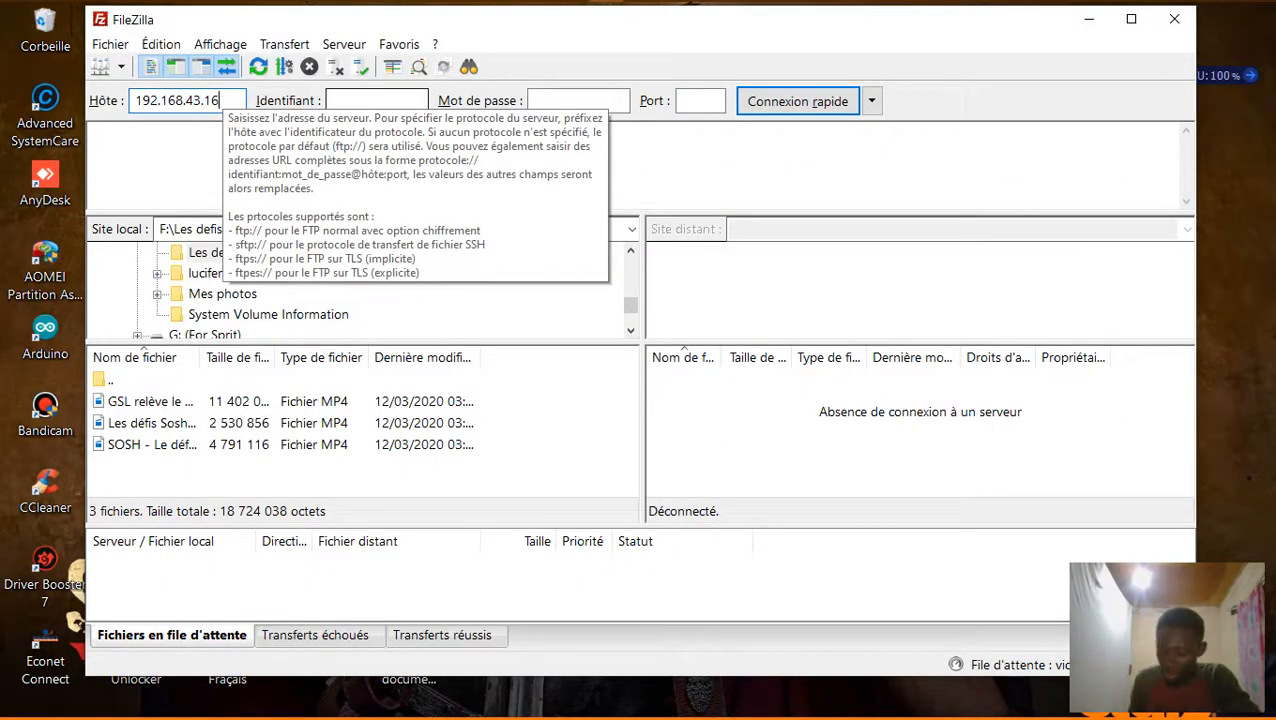
left_click(374, 100)
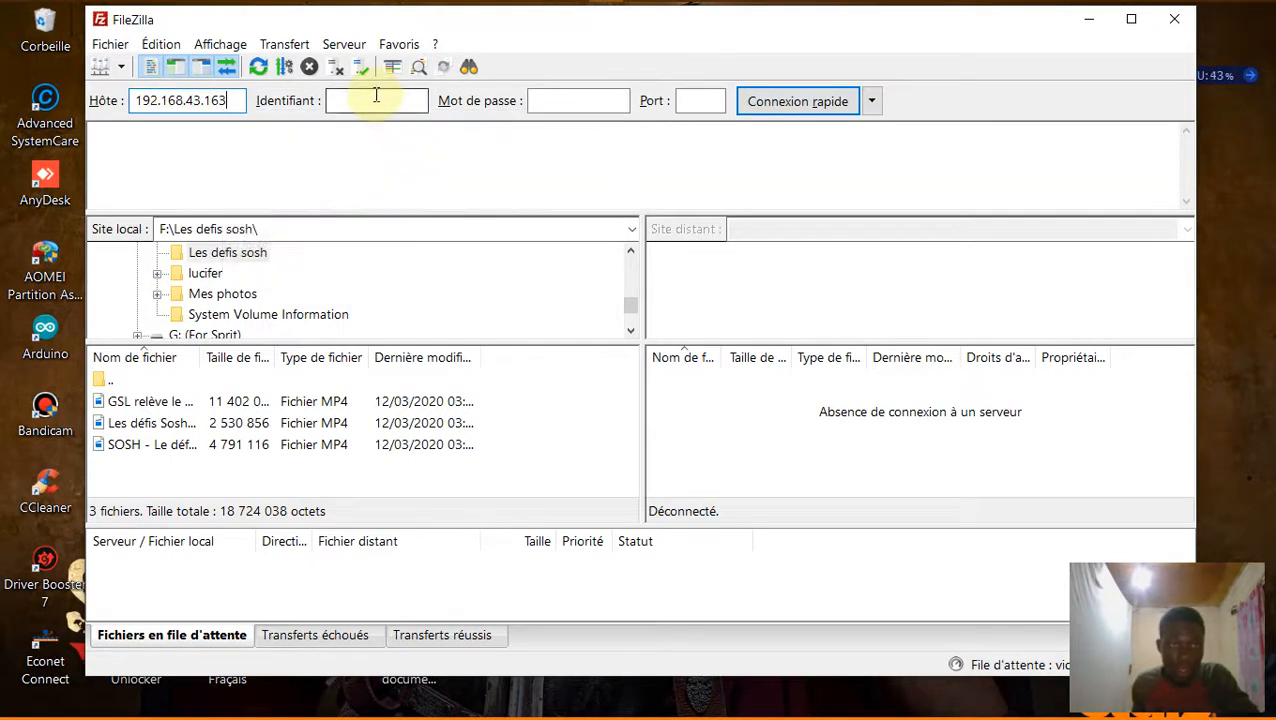
type("TP-TEST")
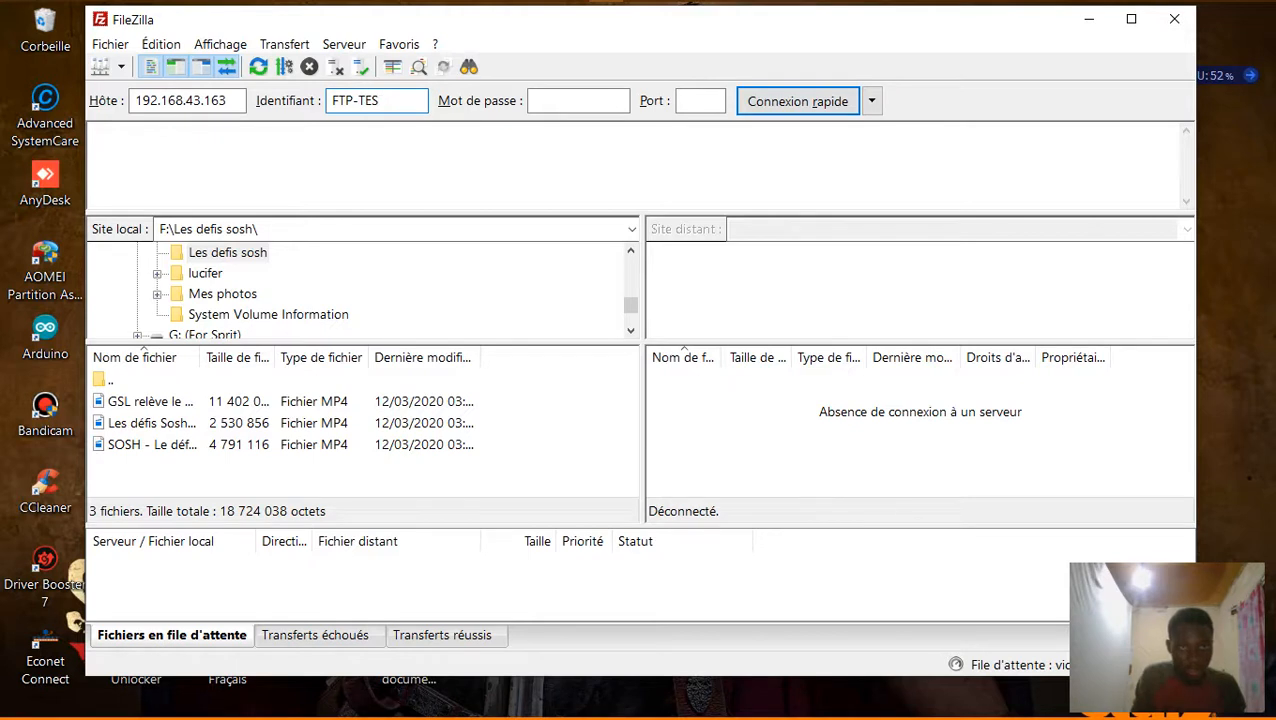
left_click(555, 103)
type("PASS")
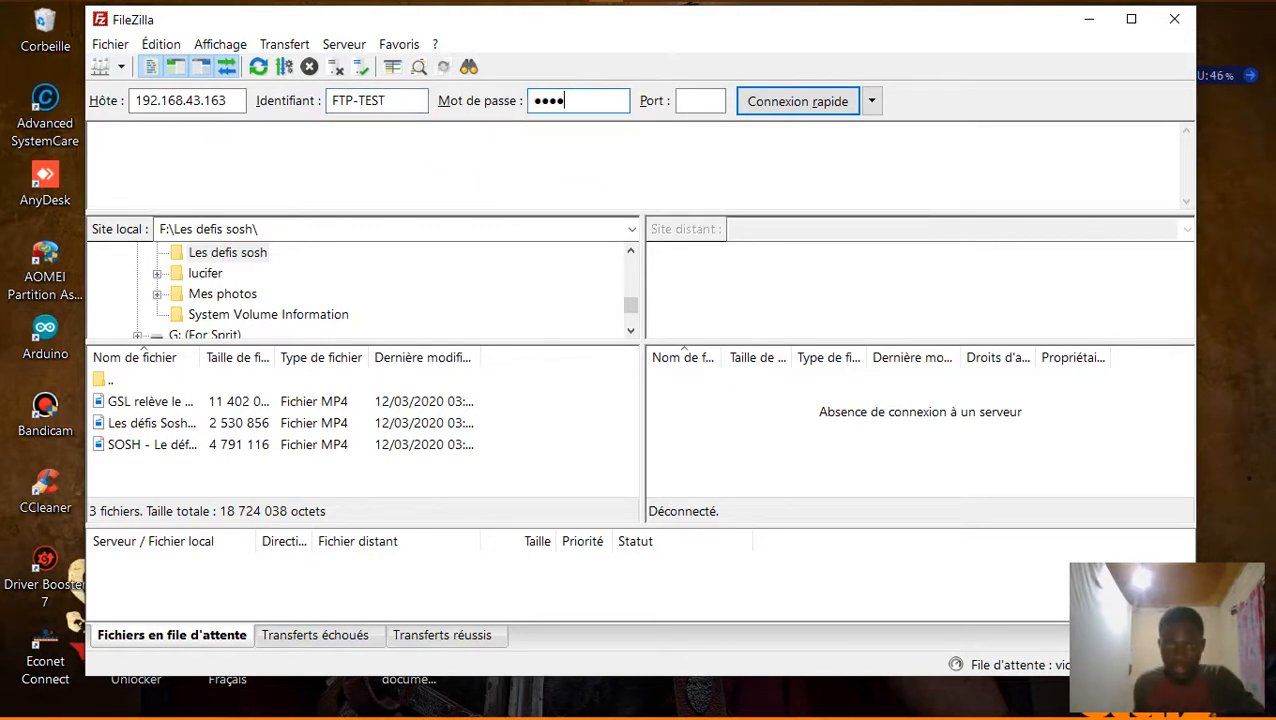
left_click(700, 101)
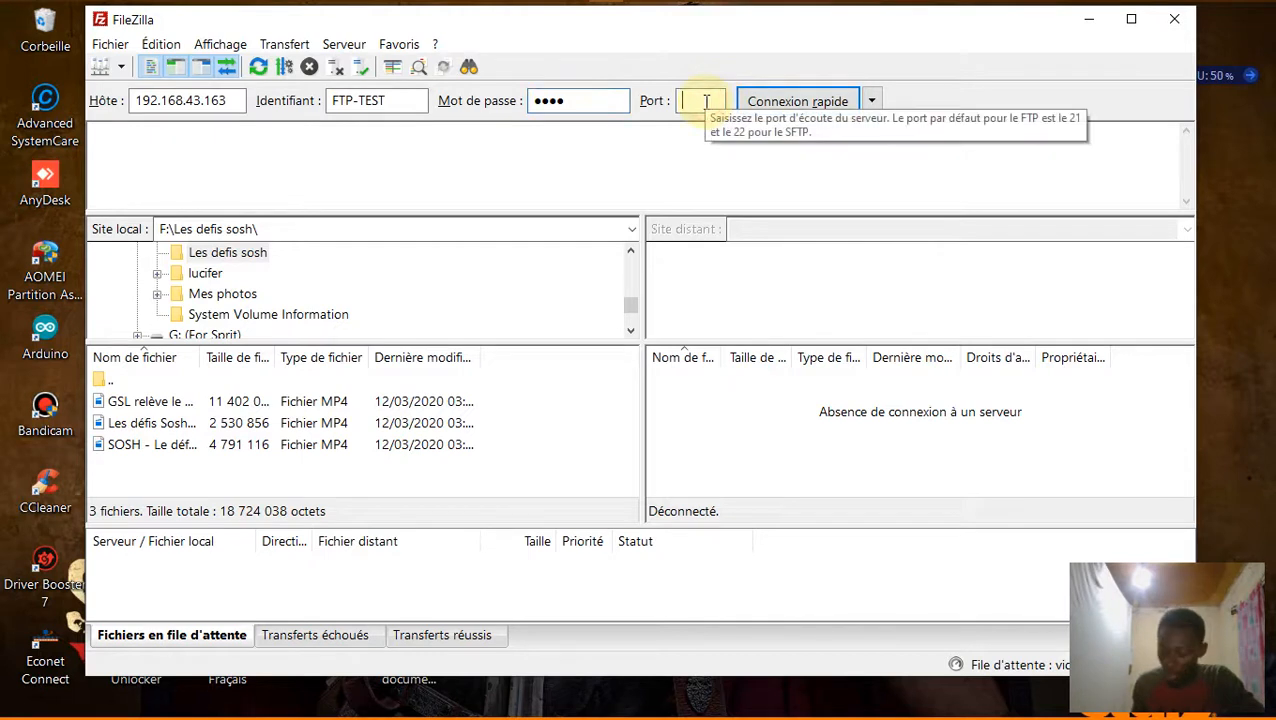
type("21")
left_click(800, 104)
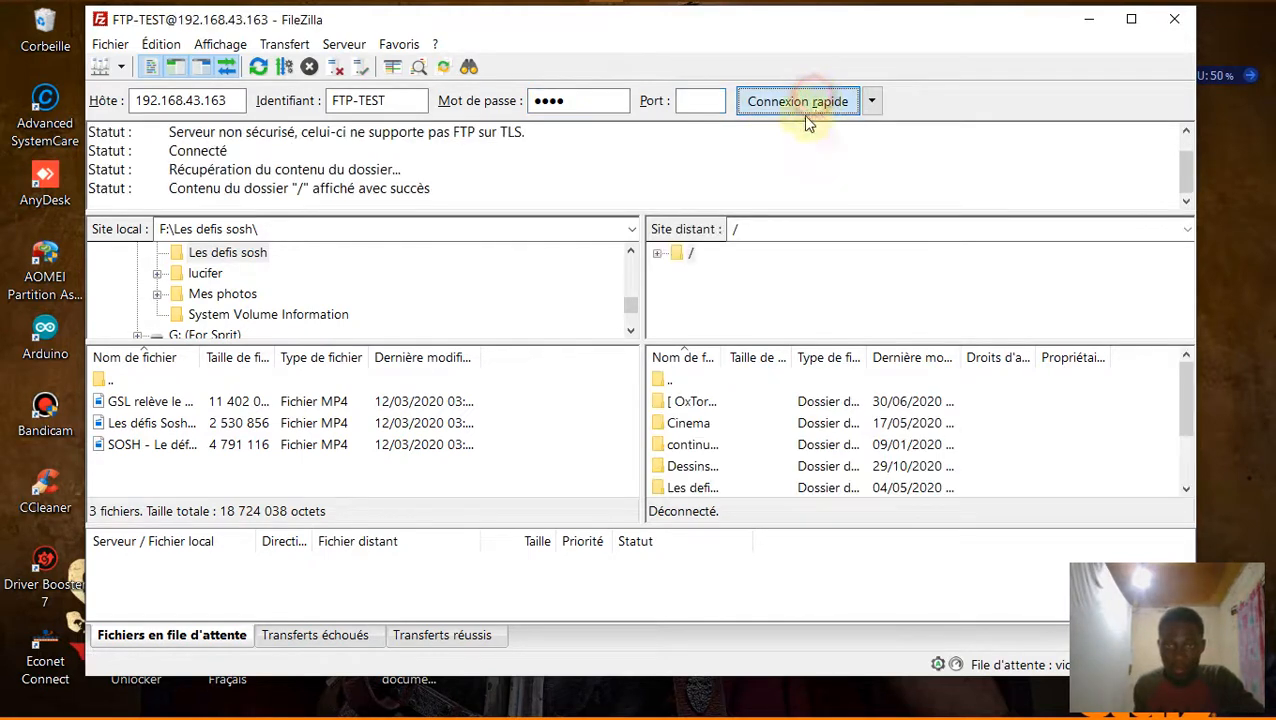
Open the server's Dessins animés folder and check a Looney video's actions without downloading.
scroll(815, 410, "down", 1)
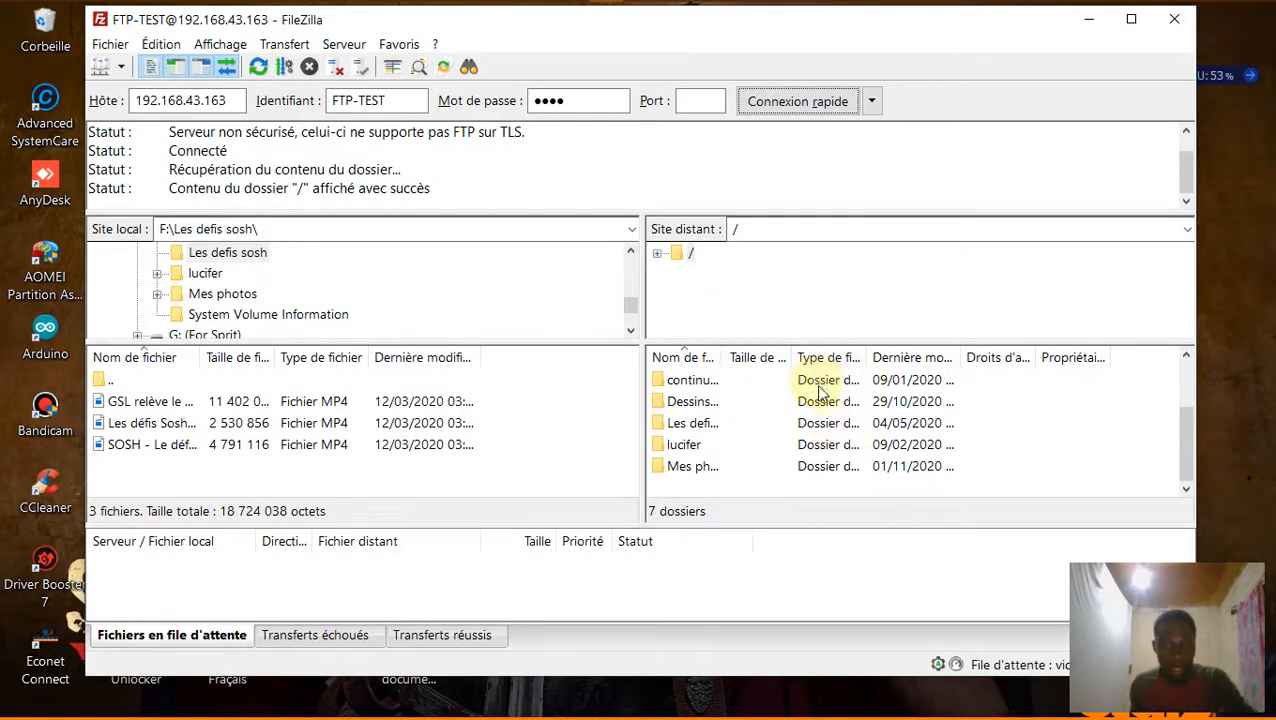
key("ctrl")
key("ctrl")
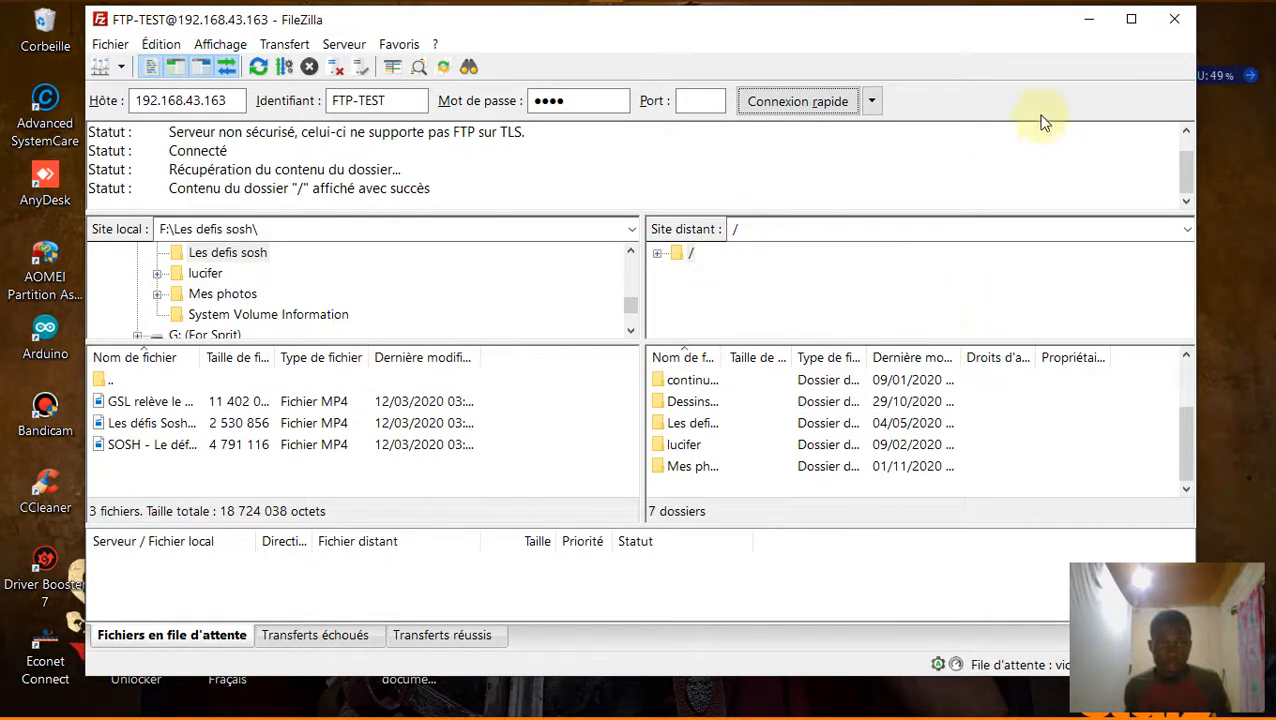
left_click(829, 404)
double_click(829, 404)
scroll(810, 425, "down", 4)
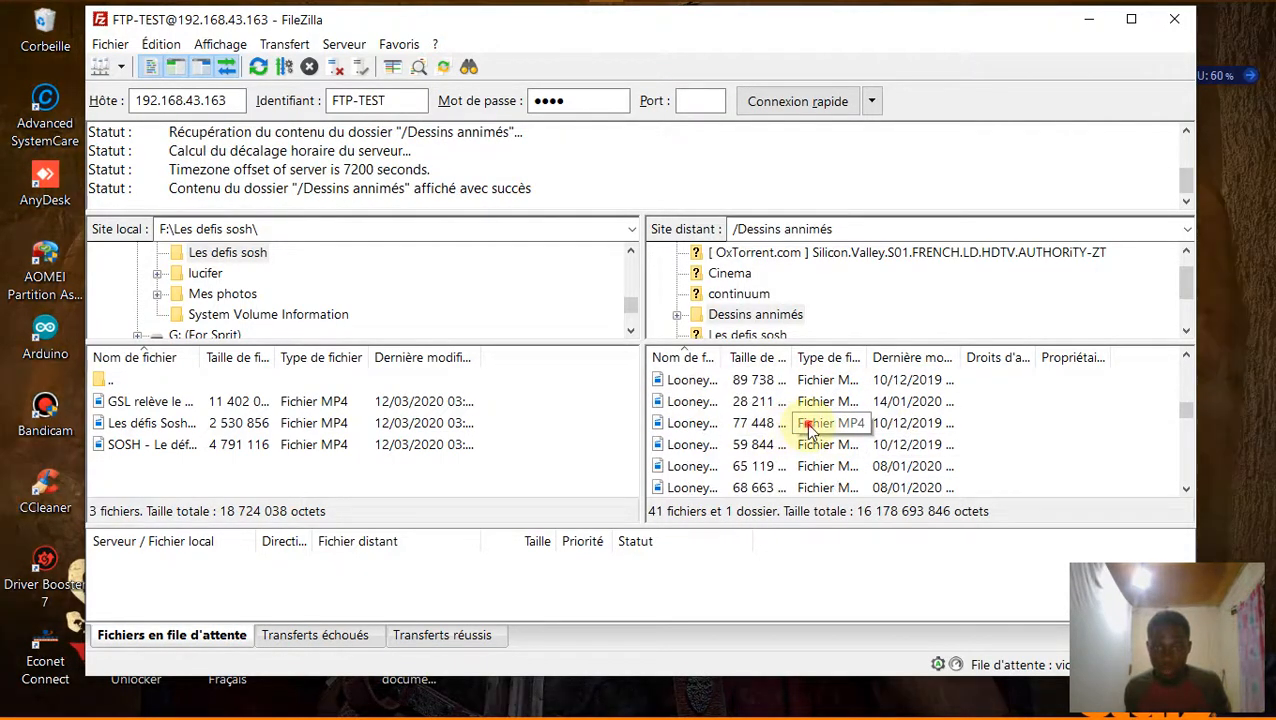
left_click(804, 429)
right_click(813, 430)
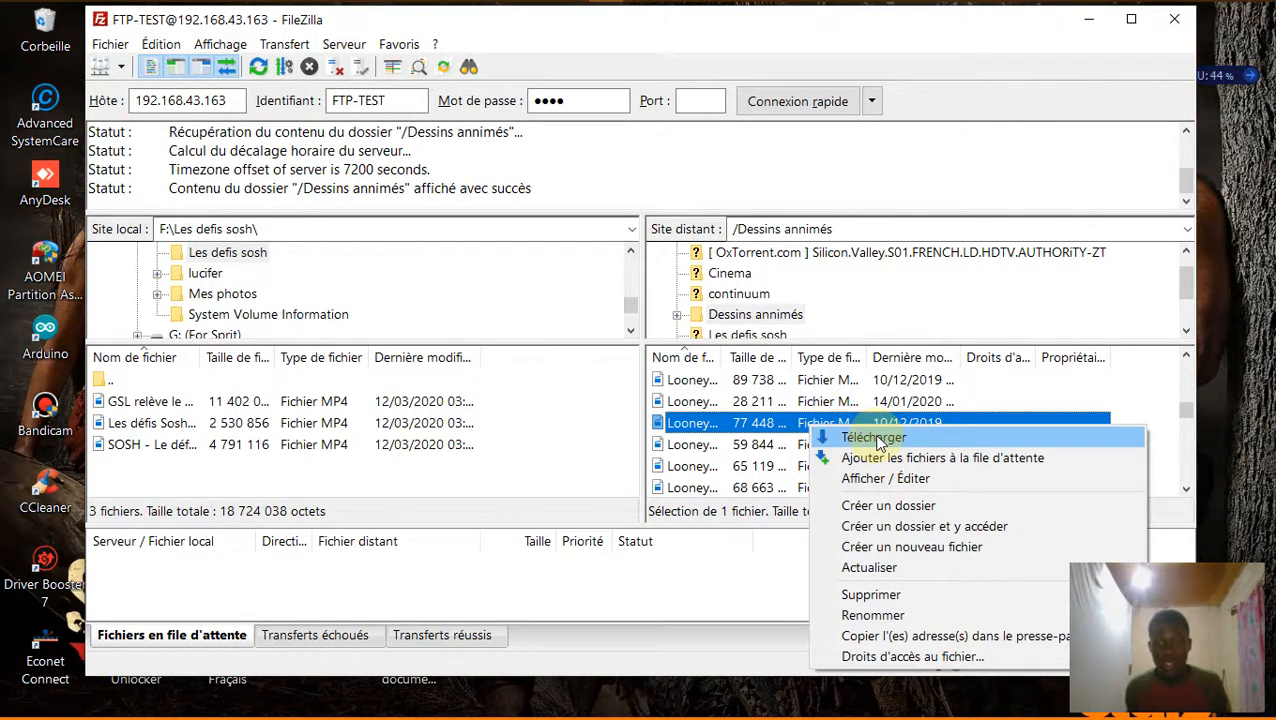
left_click(1150, 384)
left_click(1150, 384)
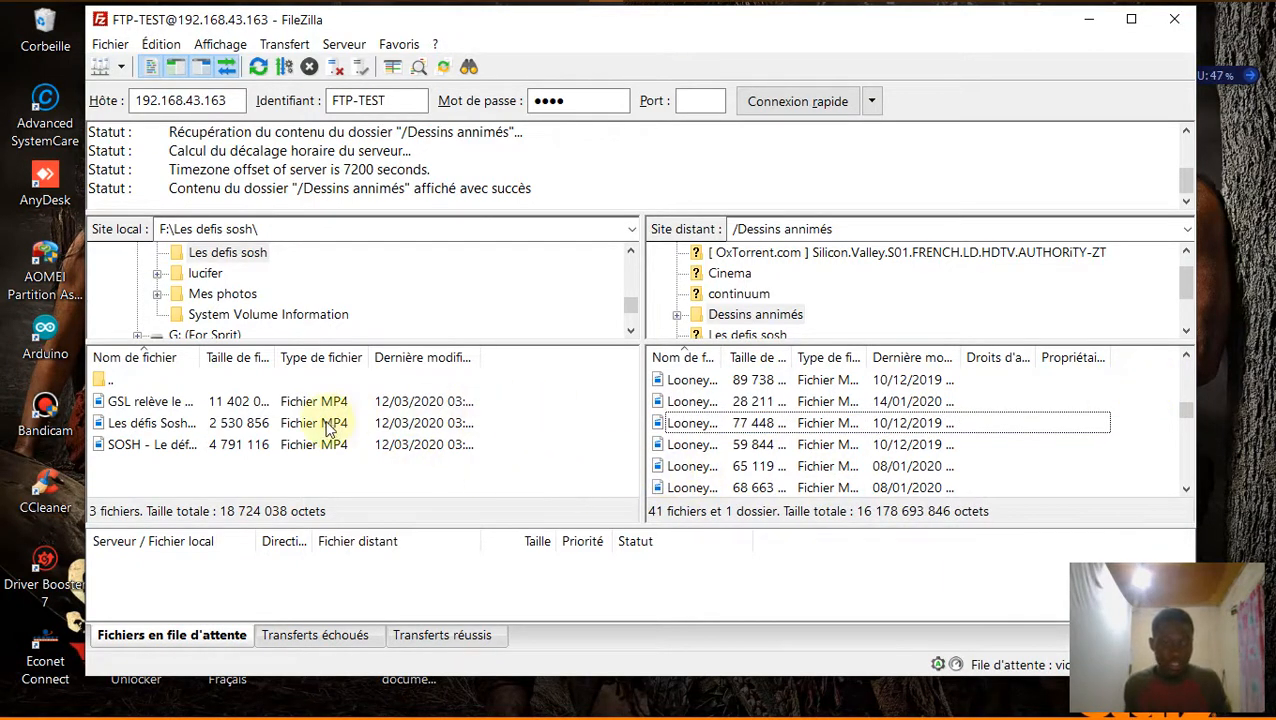
Check the first local video's actions without uploading, then minimize FileZilla.
left_click(153, 403)
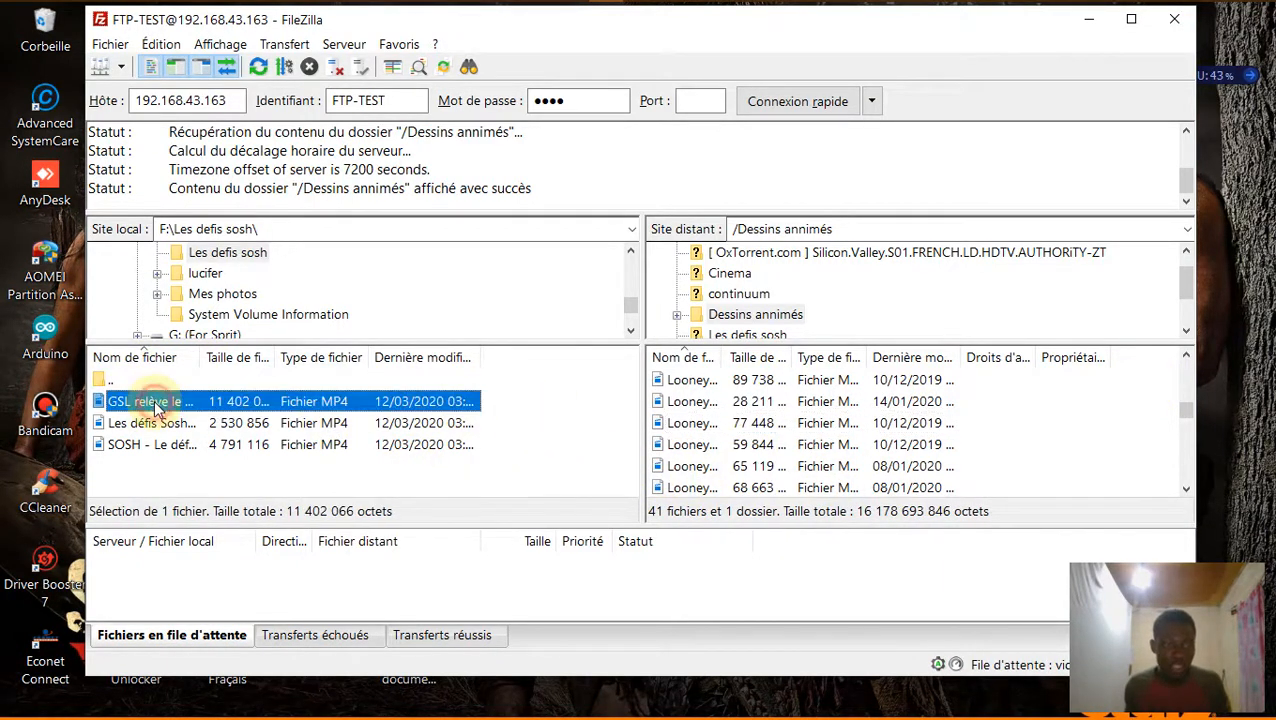
right_click(153, 405)
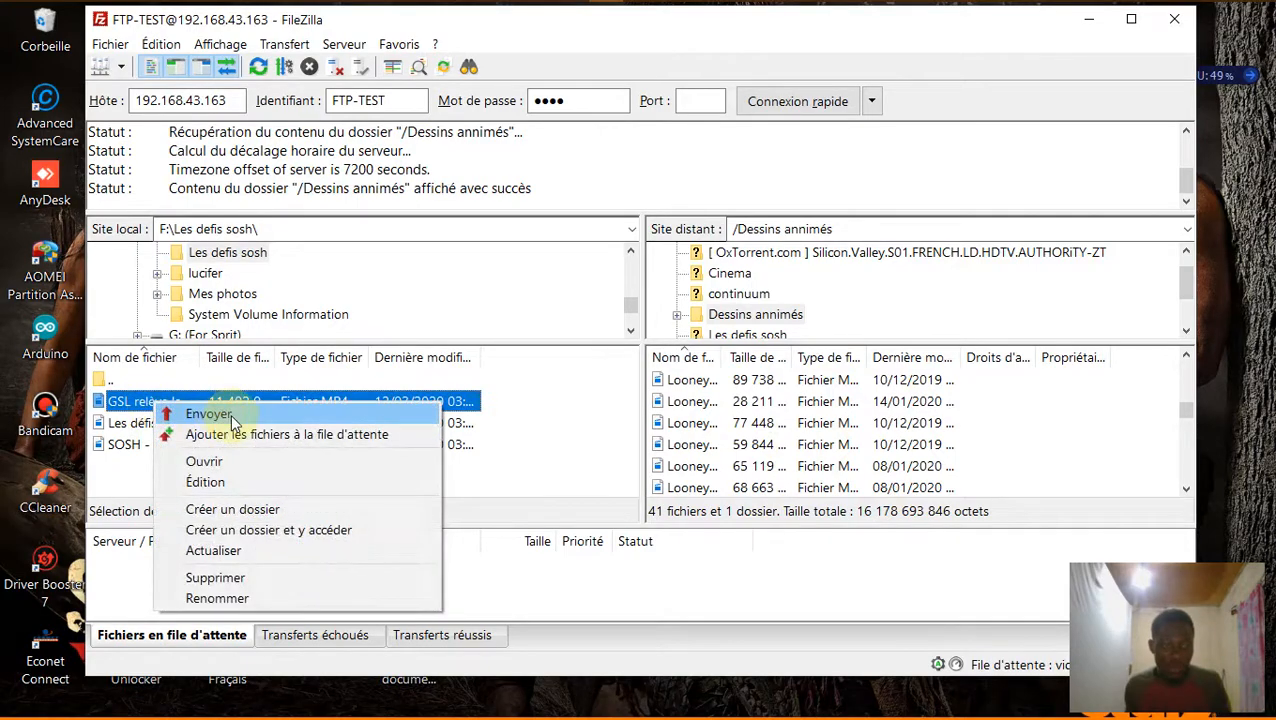
left_click(1092, 22)
left_click(1092, 22)
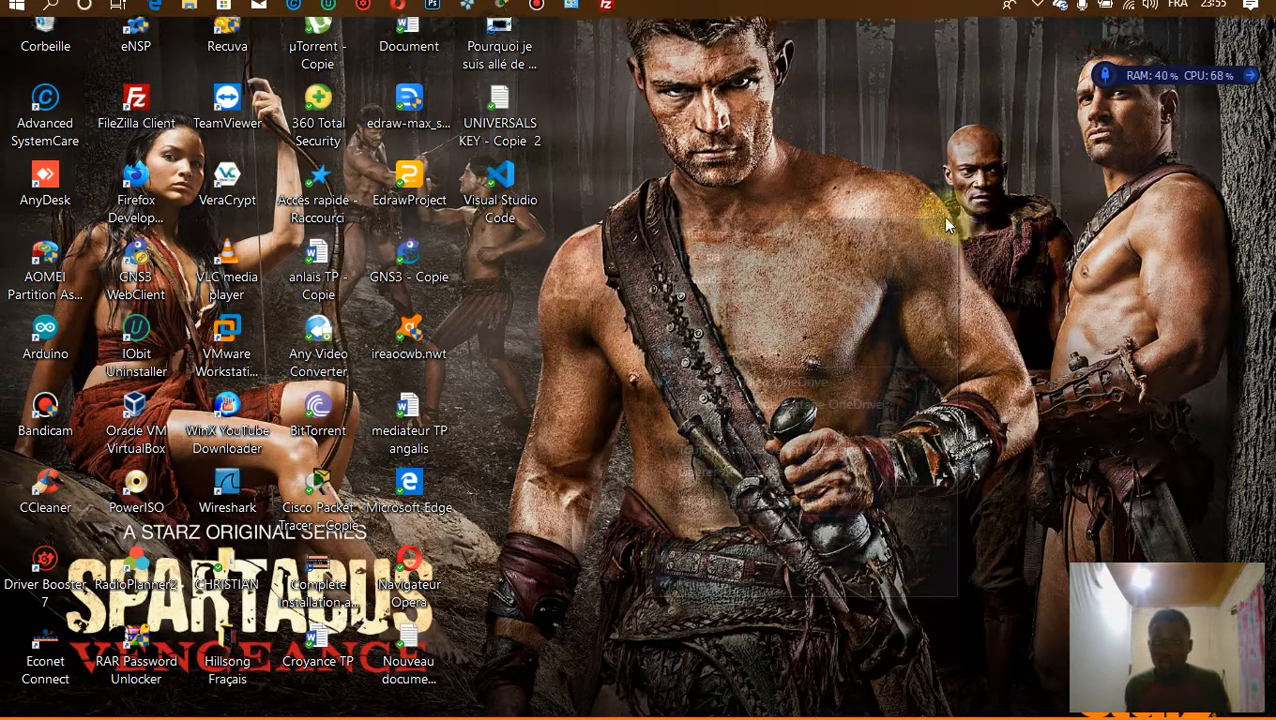
Refresh the desktop and launch Opera from the taskbar.
right_click(655, 220)
left_click(740, 285)
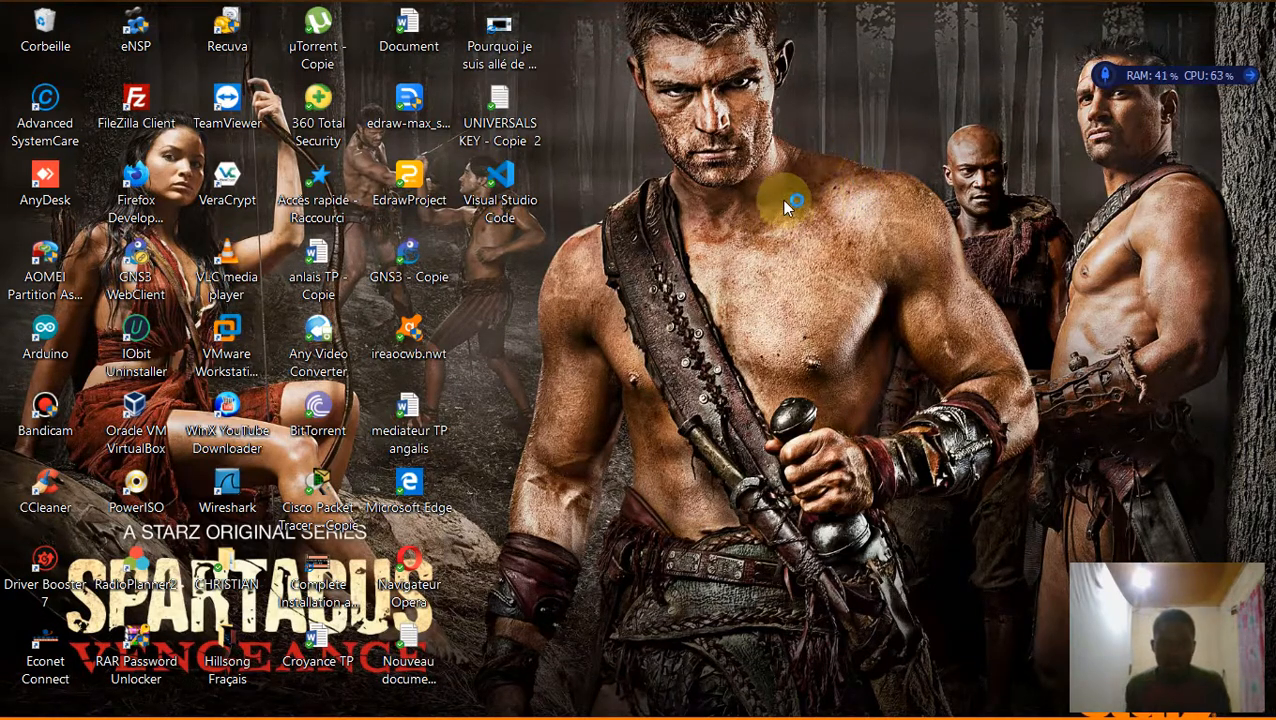
left_click(405, 14)
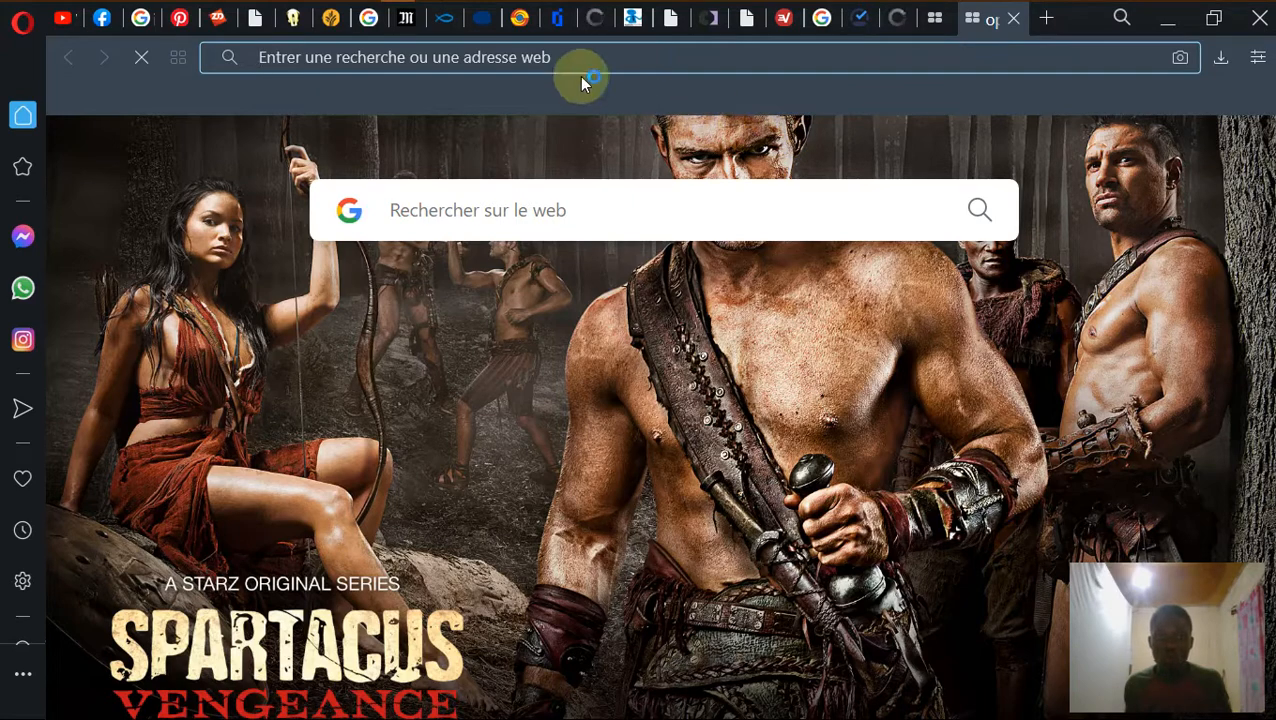
Load ftp://192.168.43.163 in Opera, replacing the suggested 127.0.0.1 host.
left_click(577, 62)
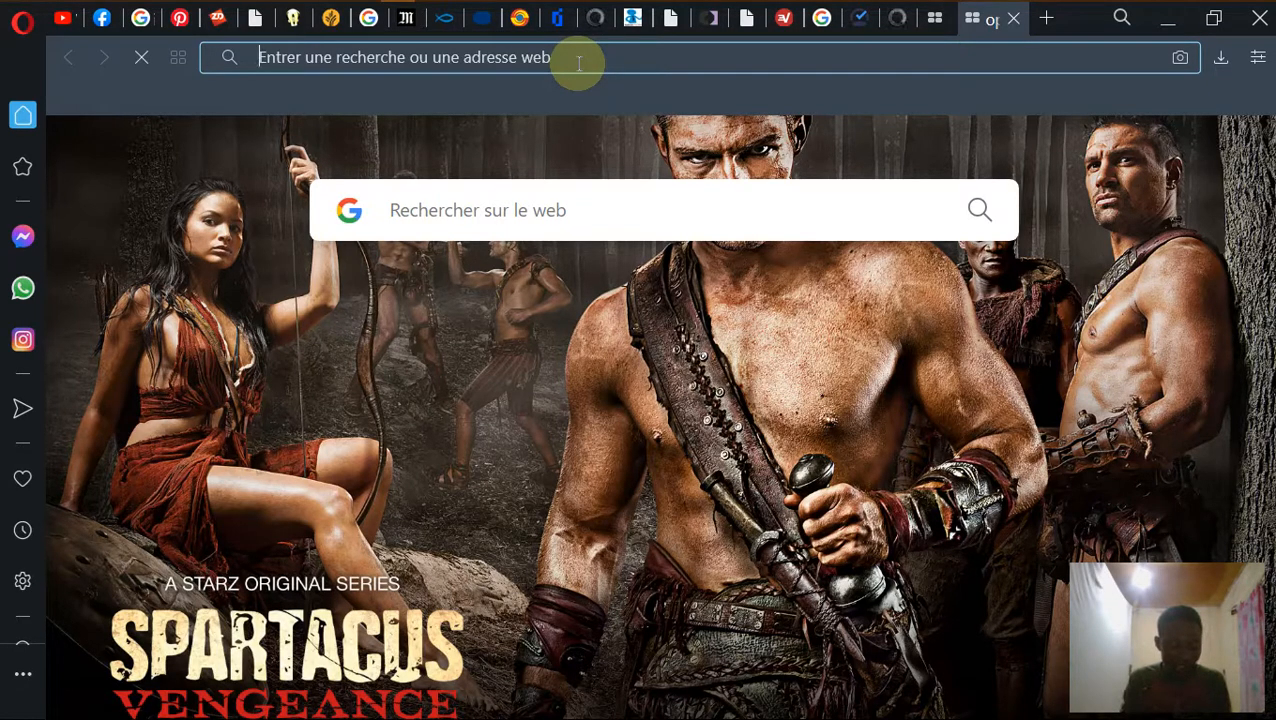
type("ftp://127.0.0.1")
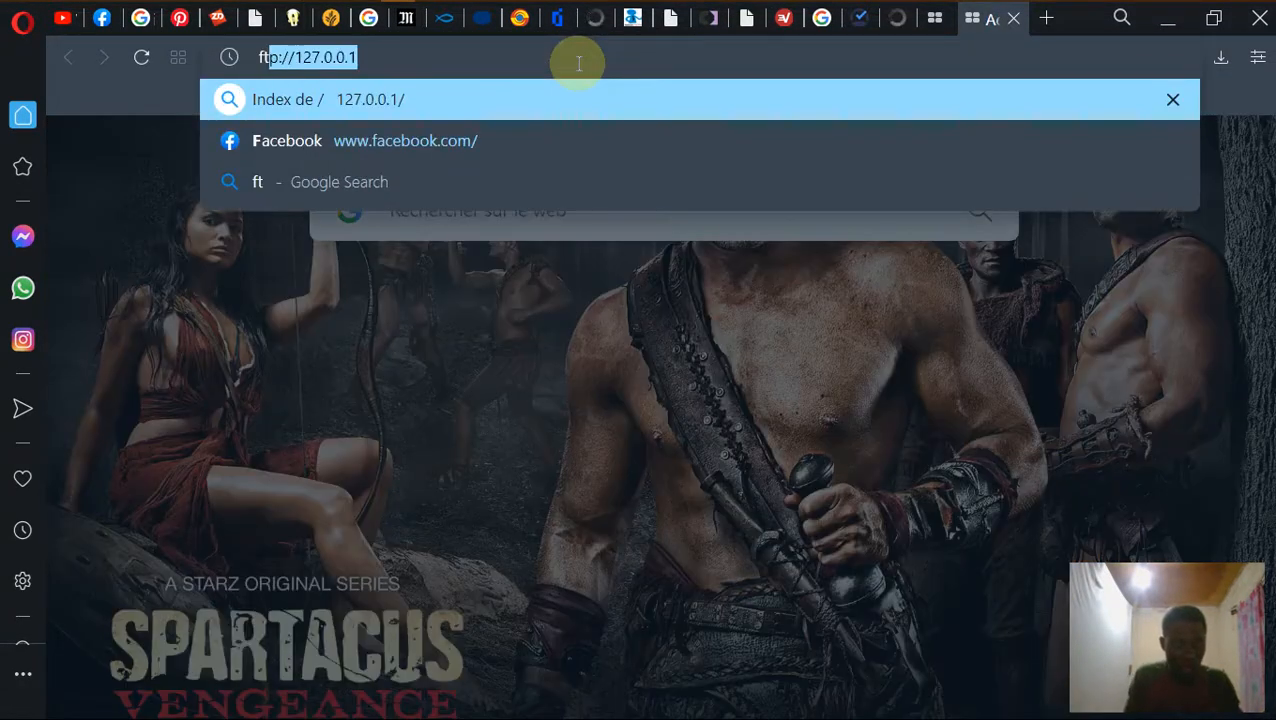
left_click(490, 55)
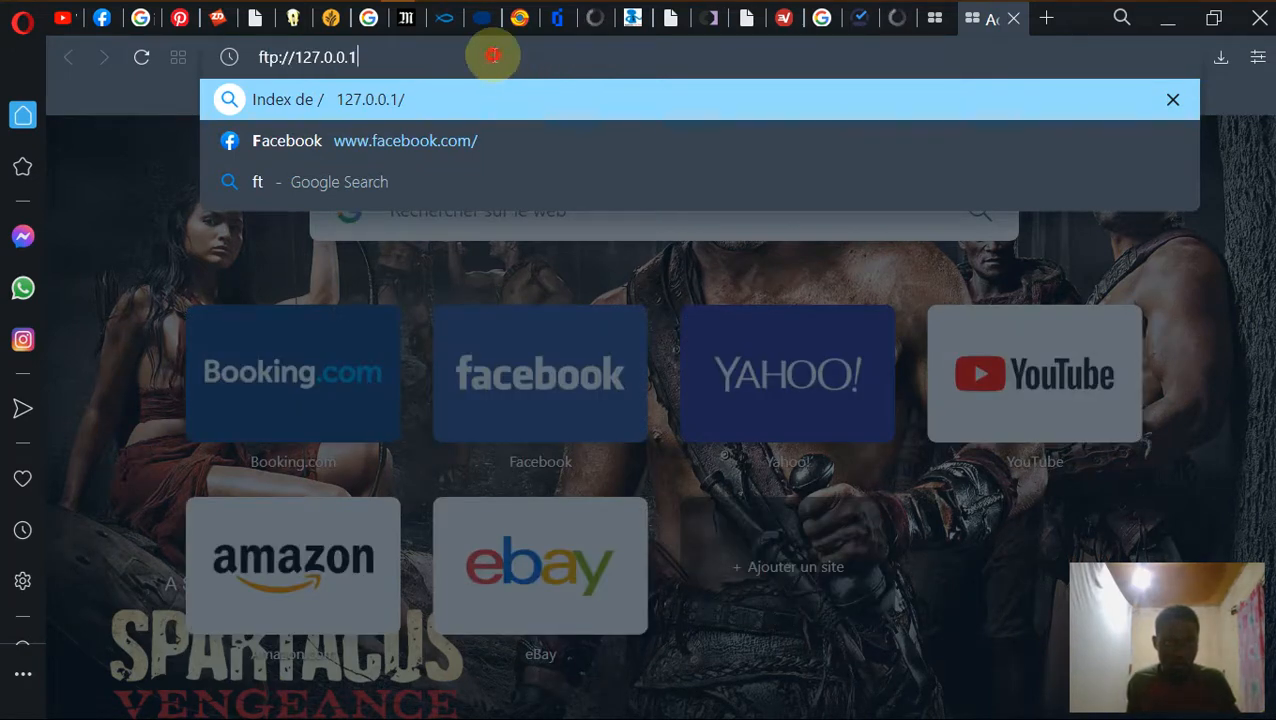
left_click_drag(408, 52, 292, 56)
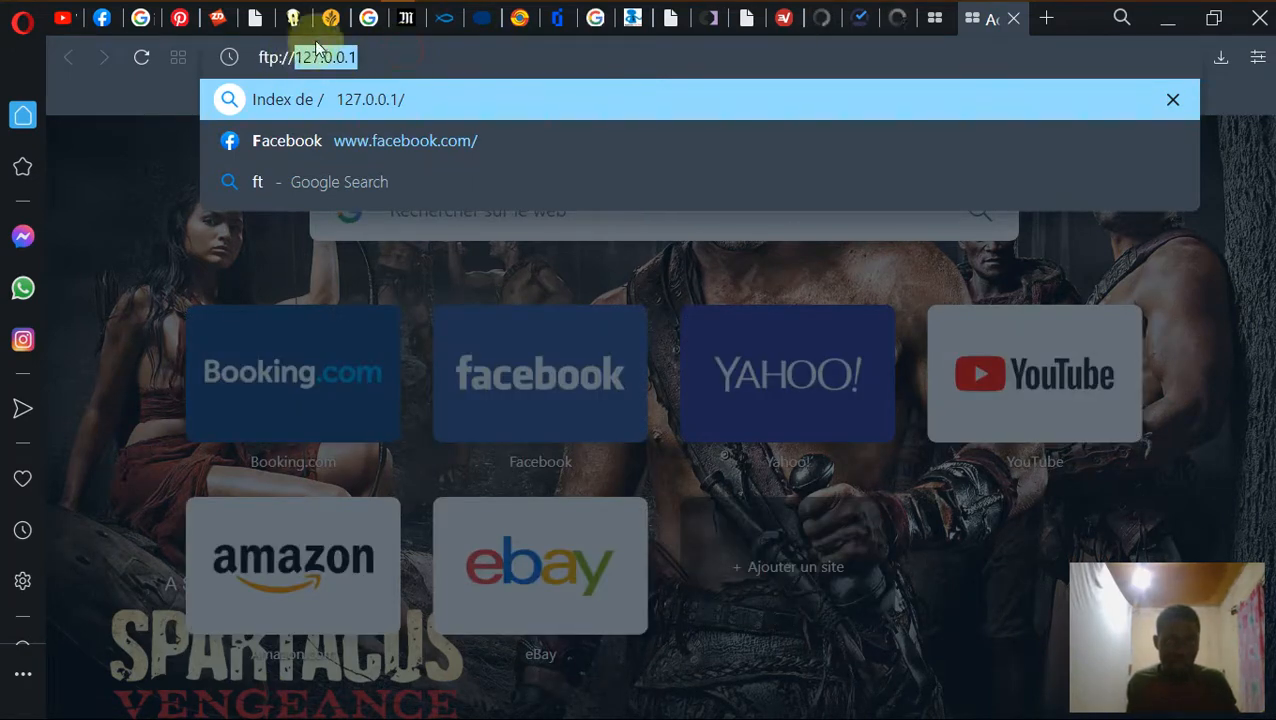
type("192.16")
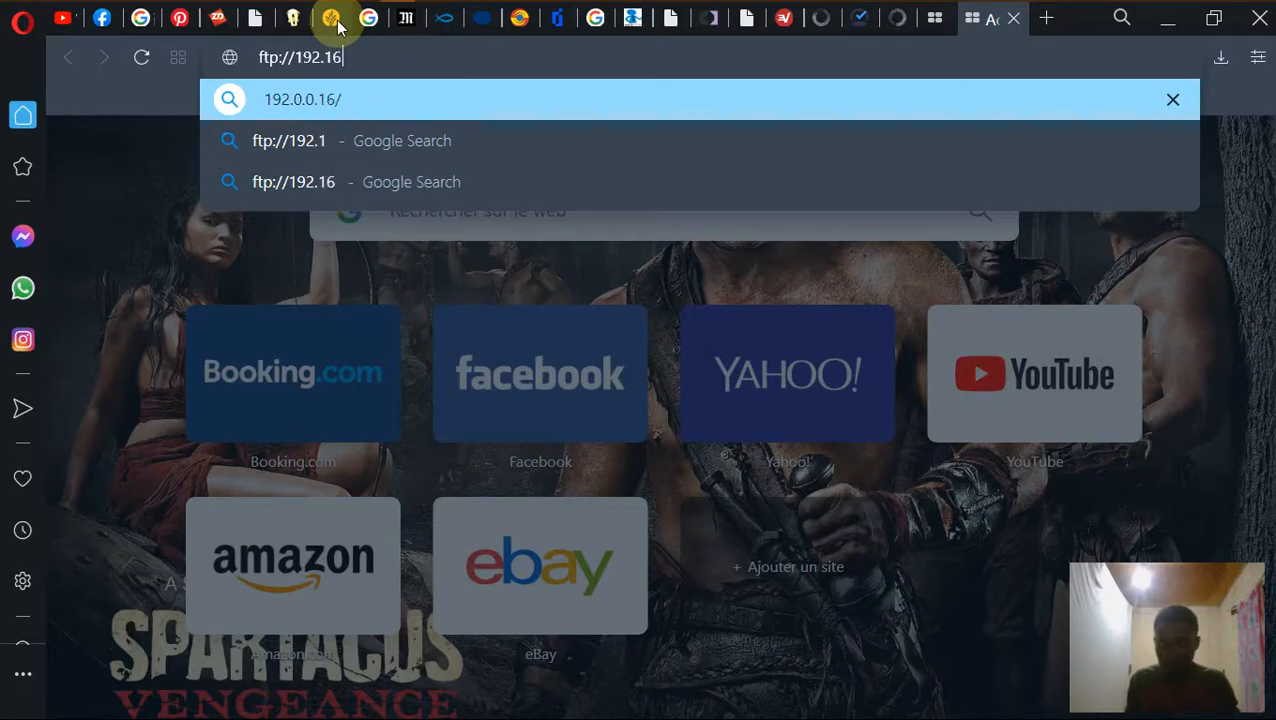
type("8.4")
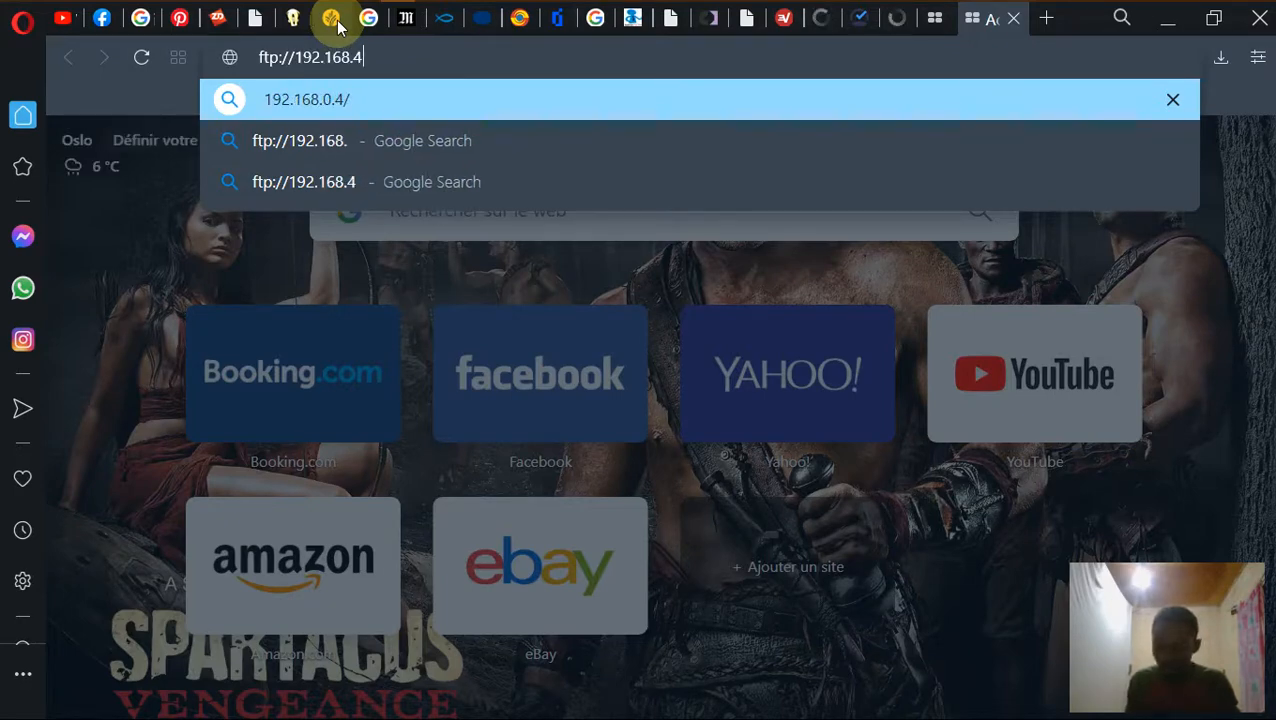
type("3.1")
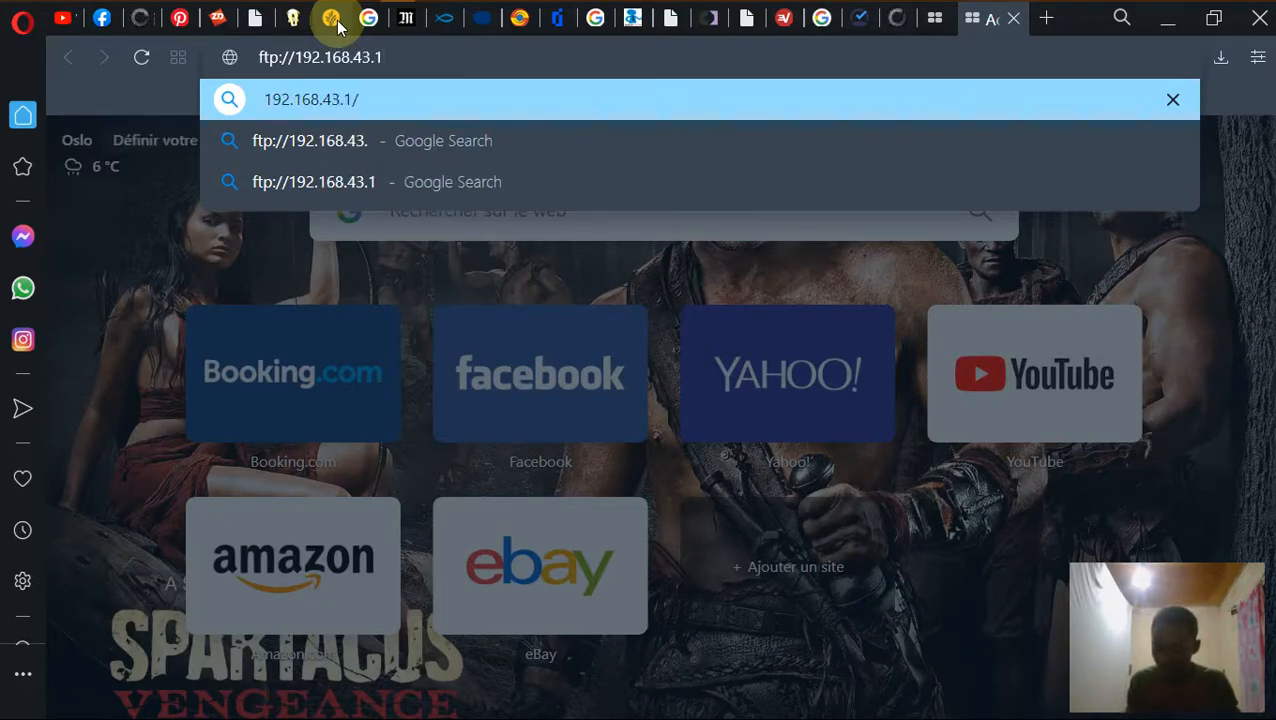
type("63")
key("Return")
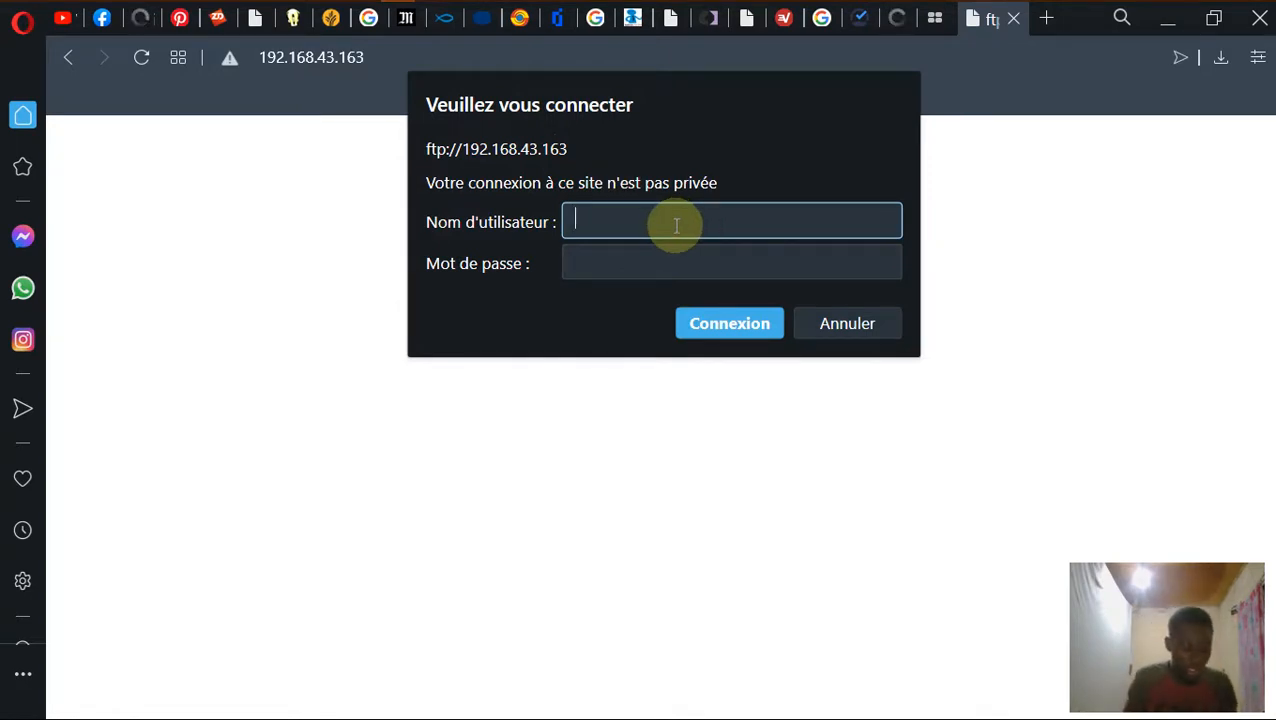
Sign in to the FTP server as FTP-TEST with the account password.
type("T")
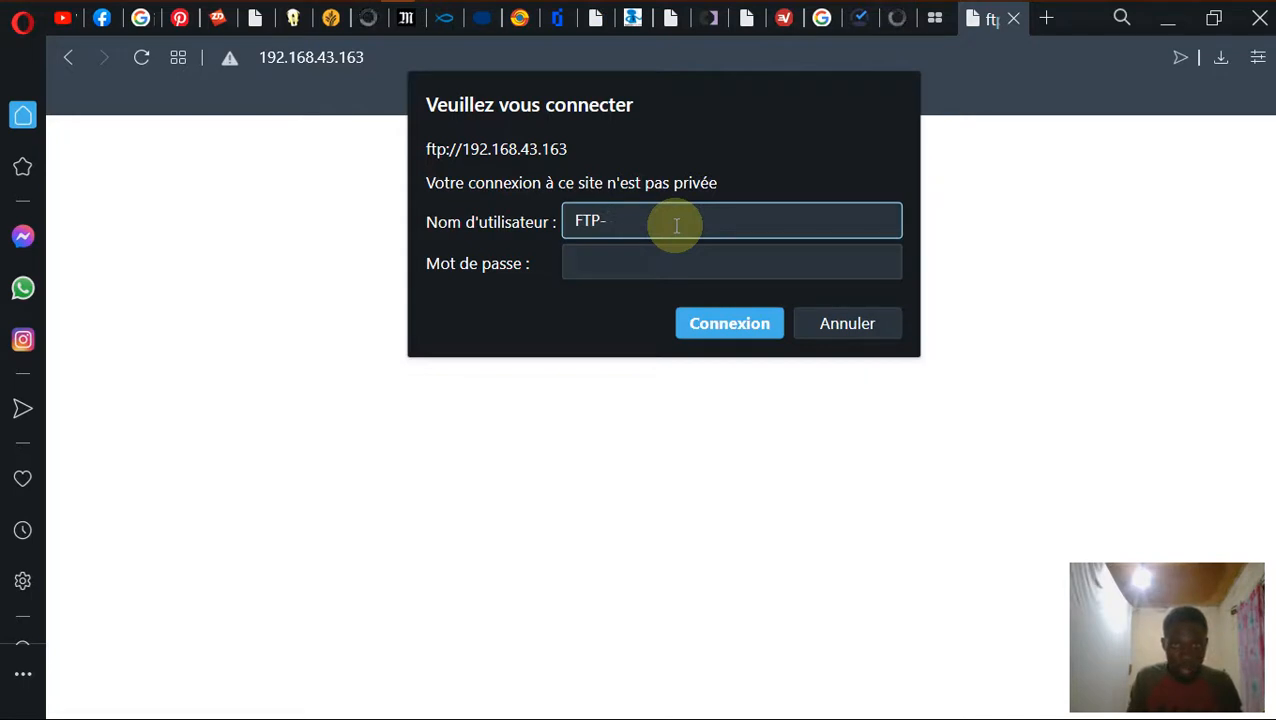
type("P-")
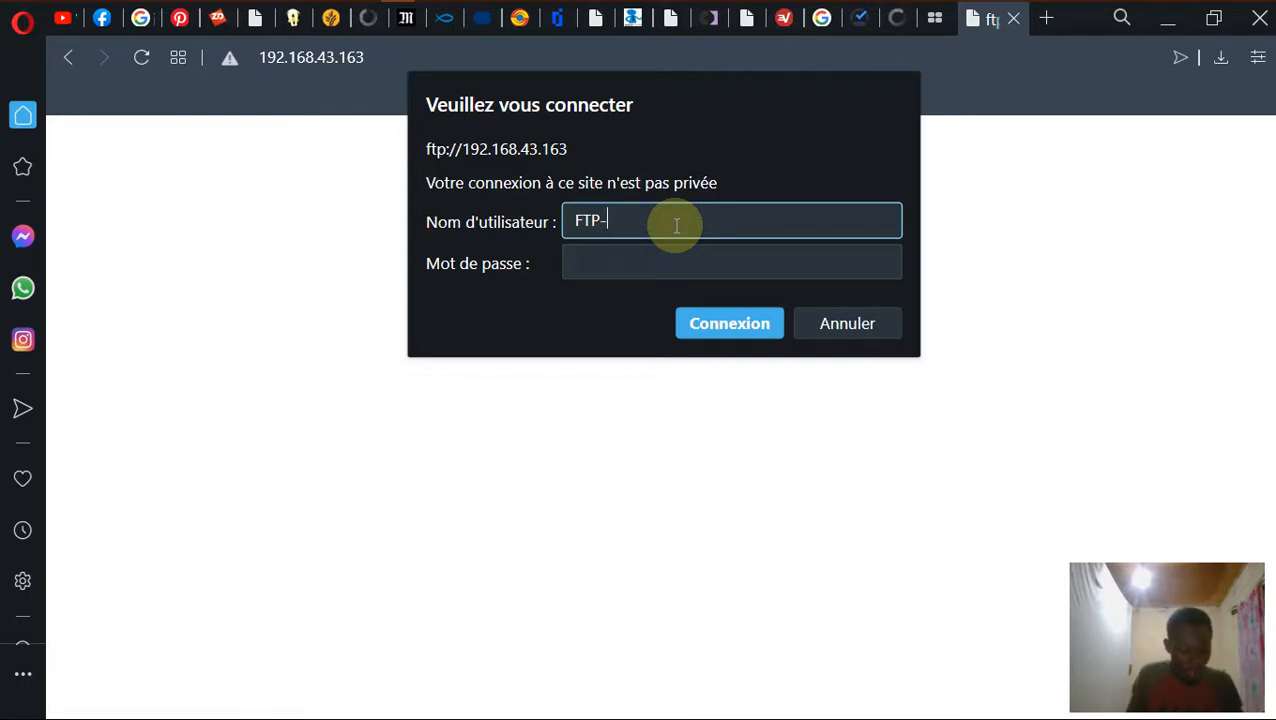
type("TEST")
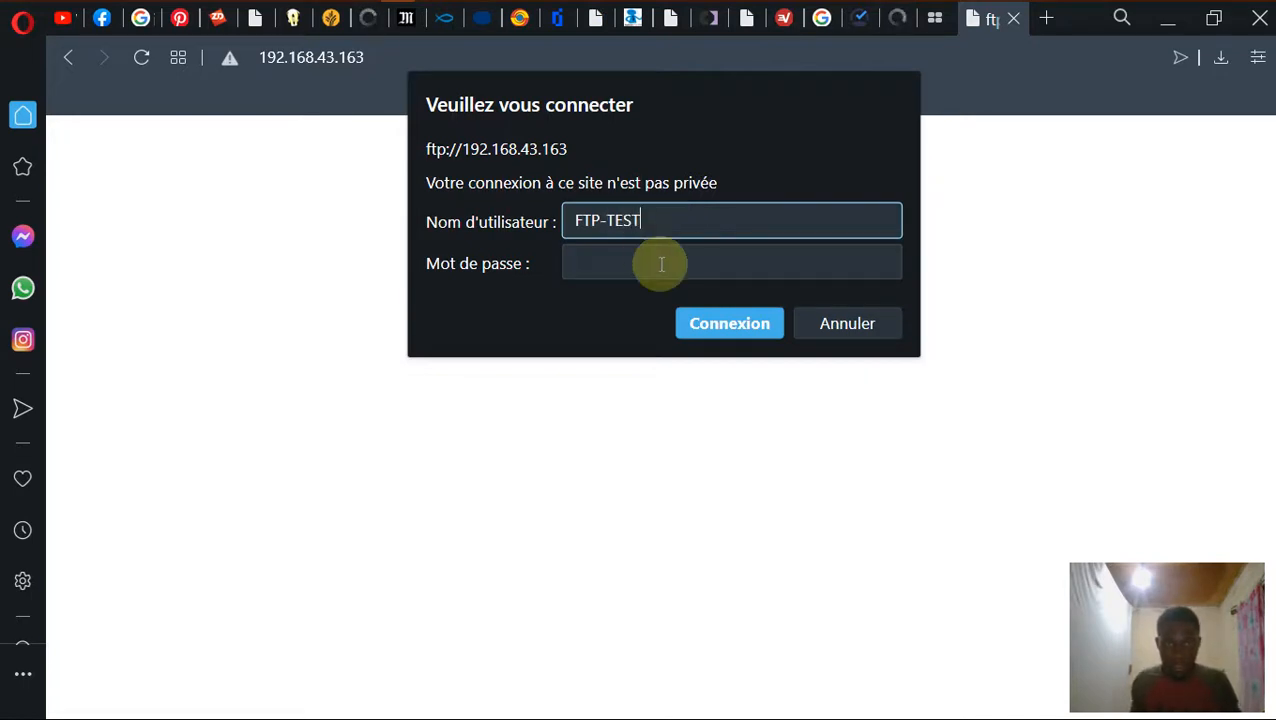
left_click(662, 264)
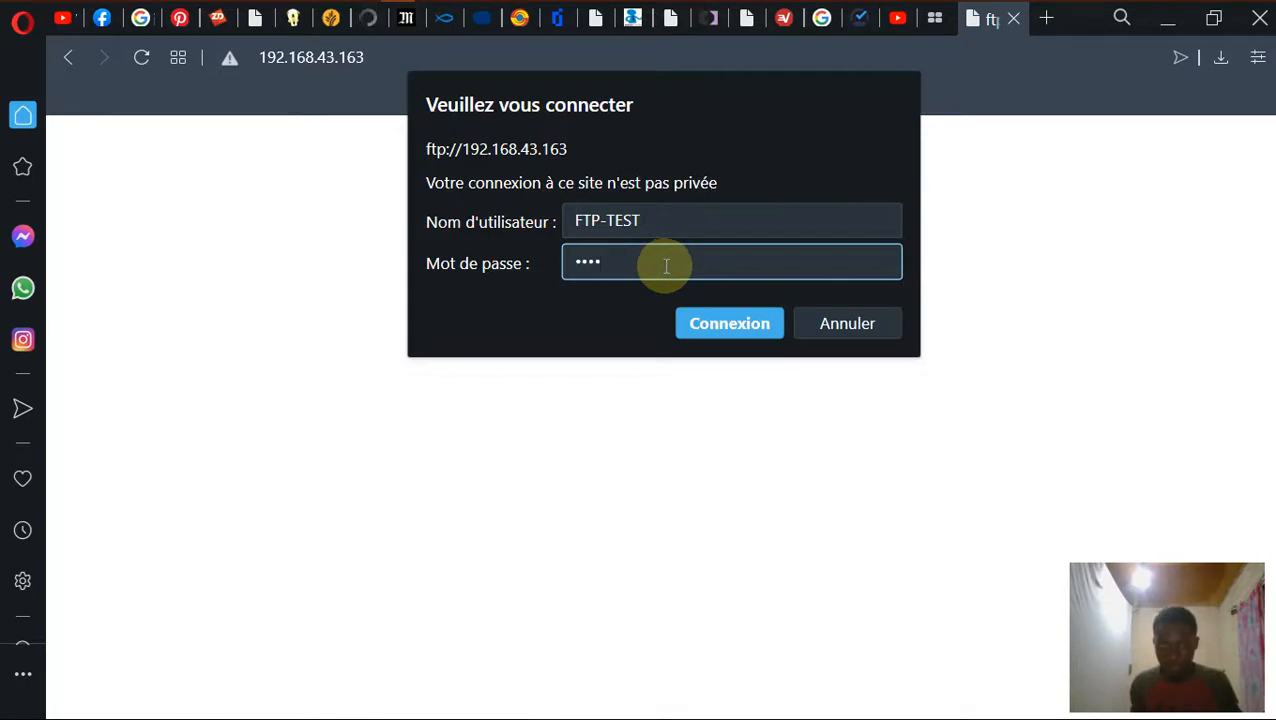
left_click(740, 322)
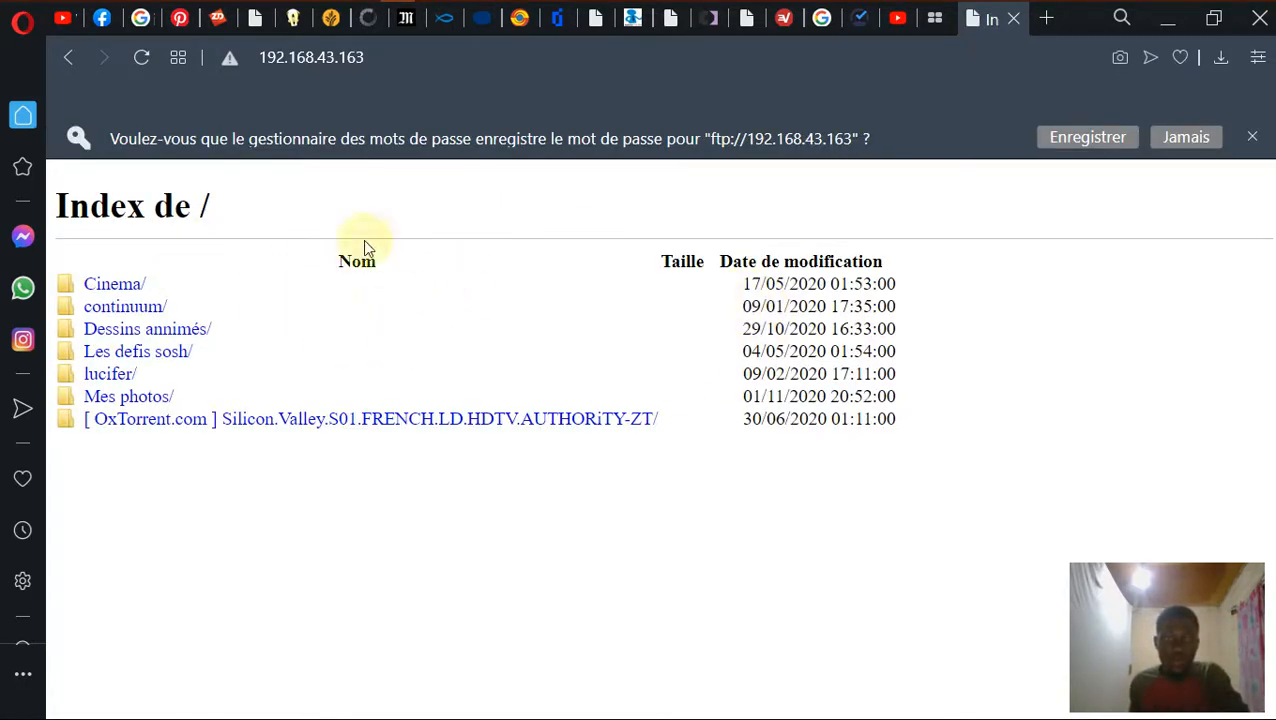
Open the Cinema folder in Opera and browse its video listing, checking the General.Commander link options.
left_click(122, 285)
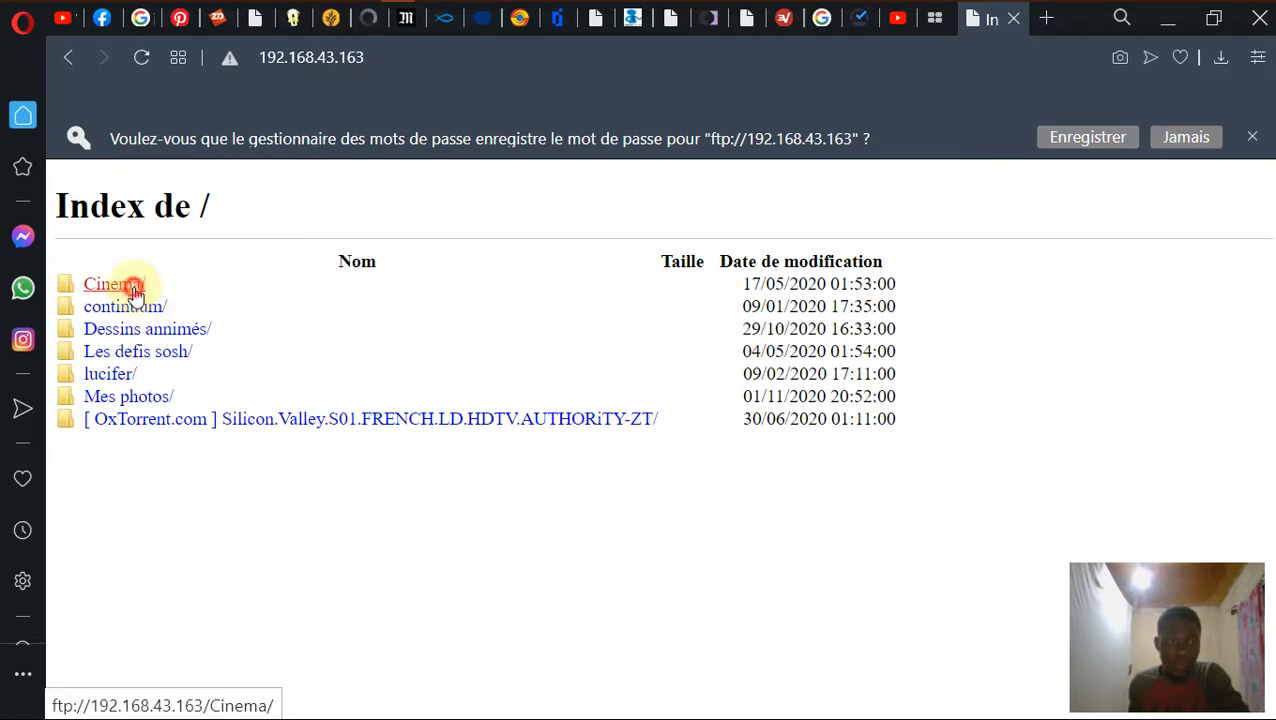
scroll(497, 352, "down", 5)
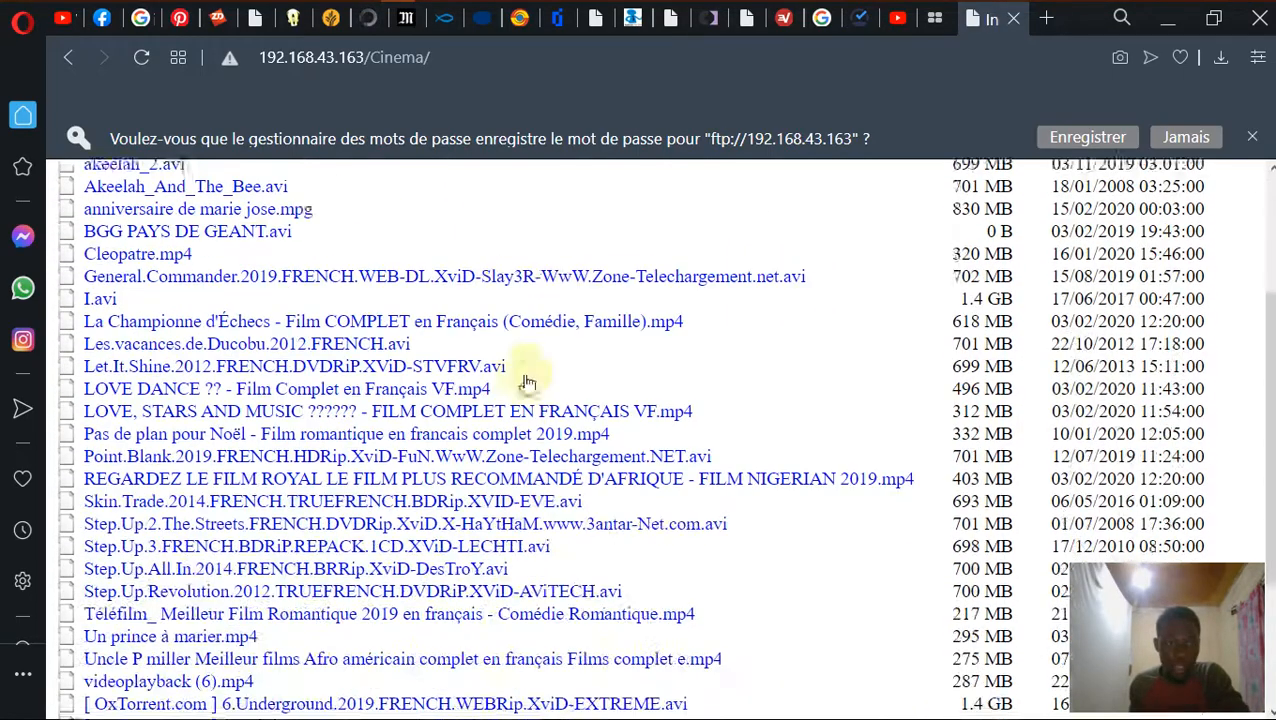
scroll(462, 349, "up", 3)
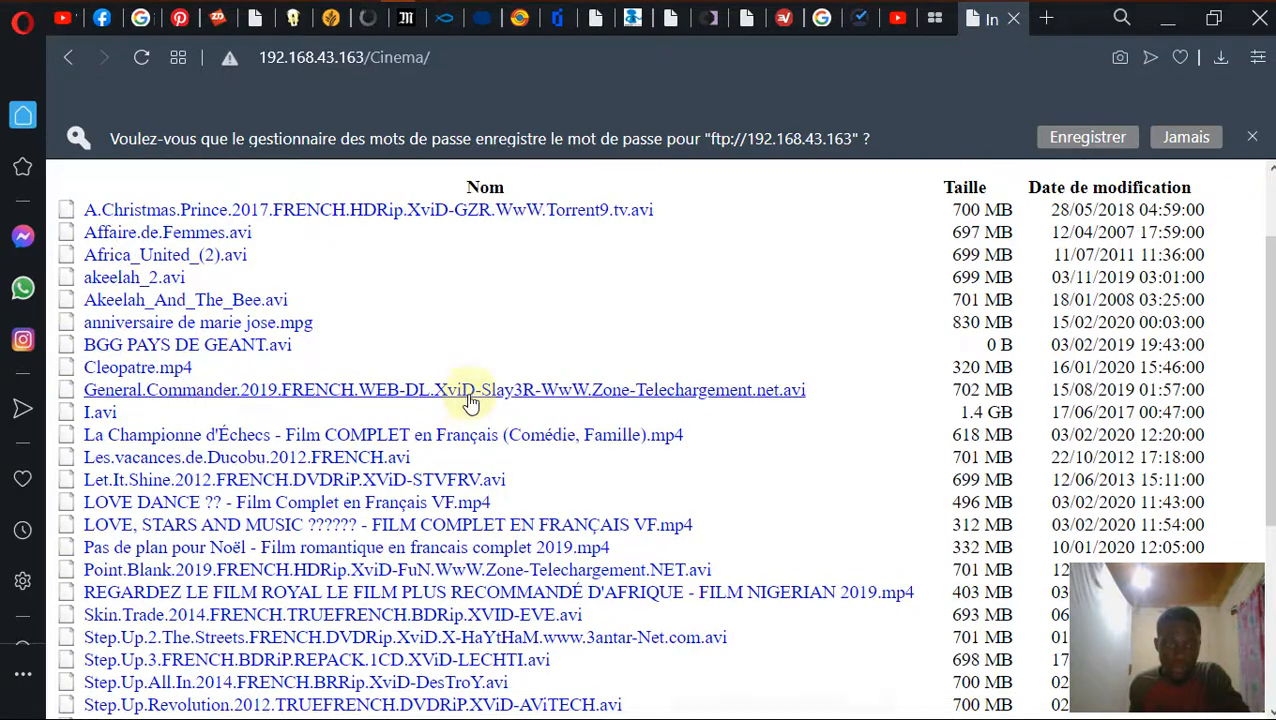
right_click(470, 392)
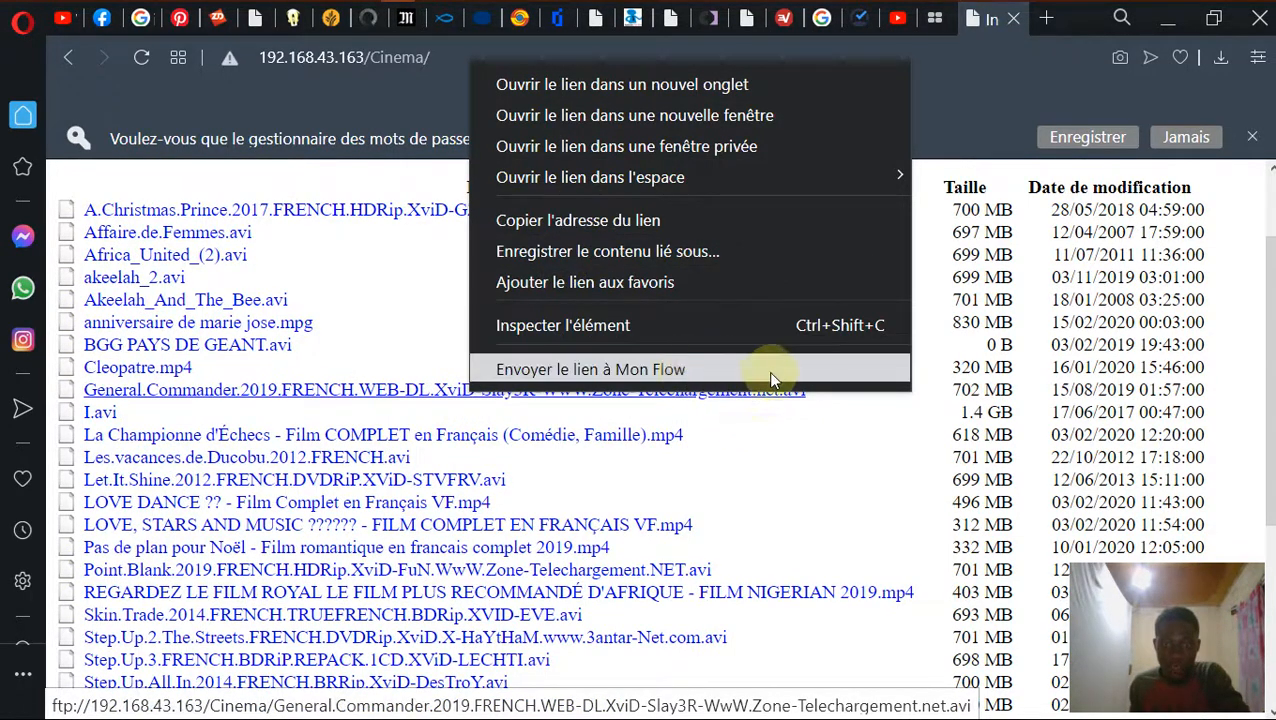
left_click_drag(840, 466, 841, 471)
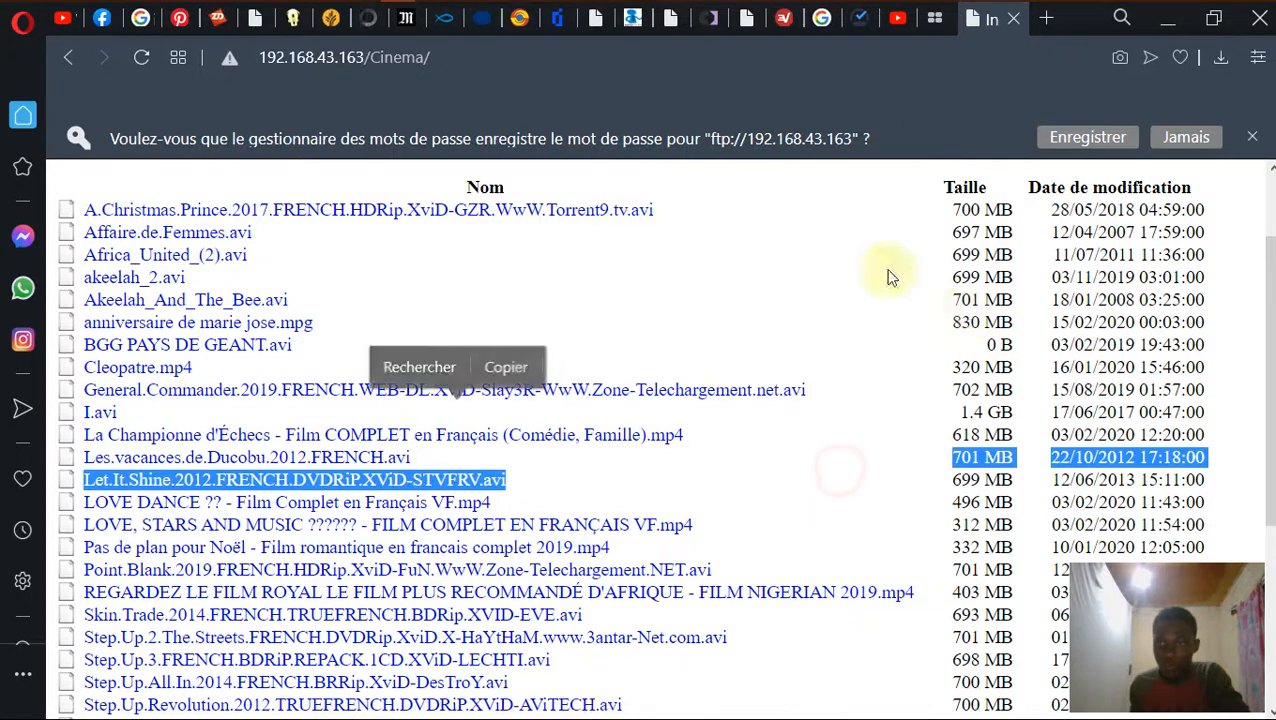
Decline saving the FTP password and minimize Opera to the desktop.
left_click(1205, 137)
scroll(845, 195, "up", 2)
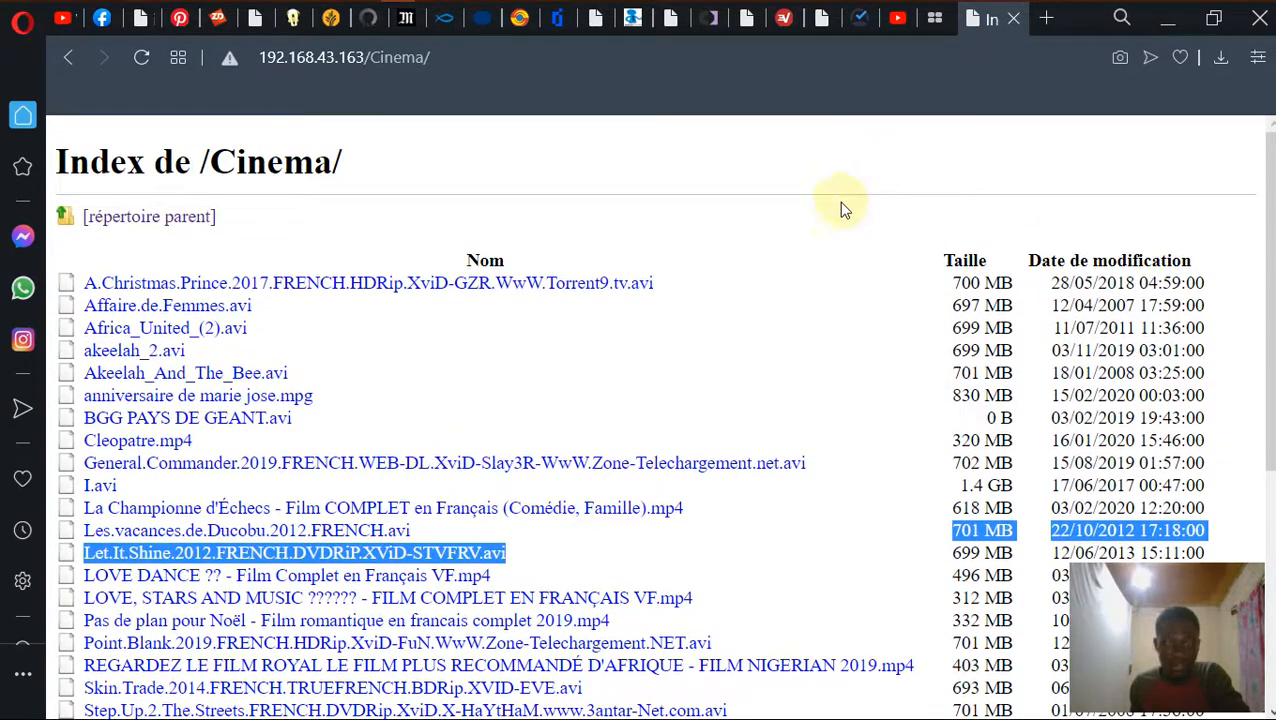
left_click(1164, 20)
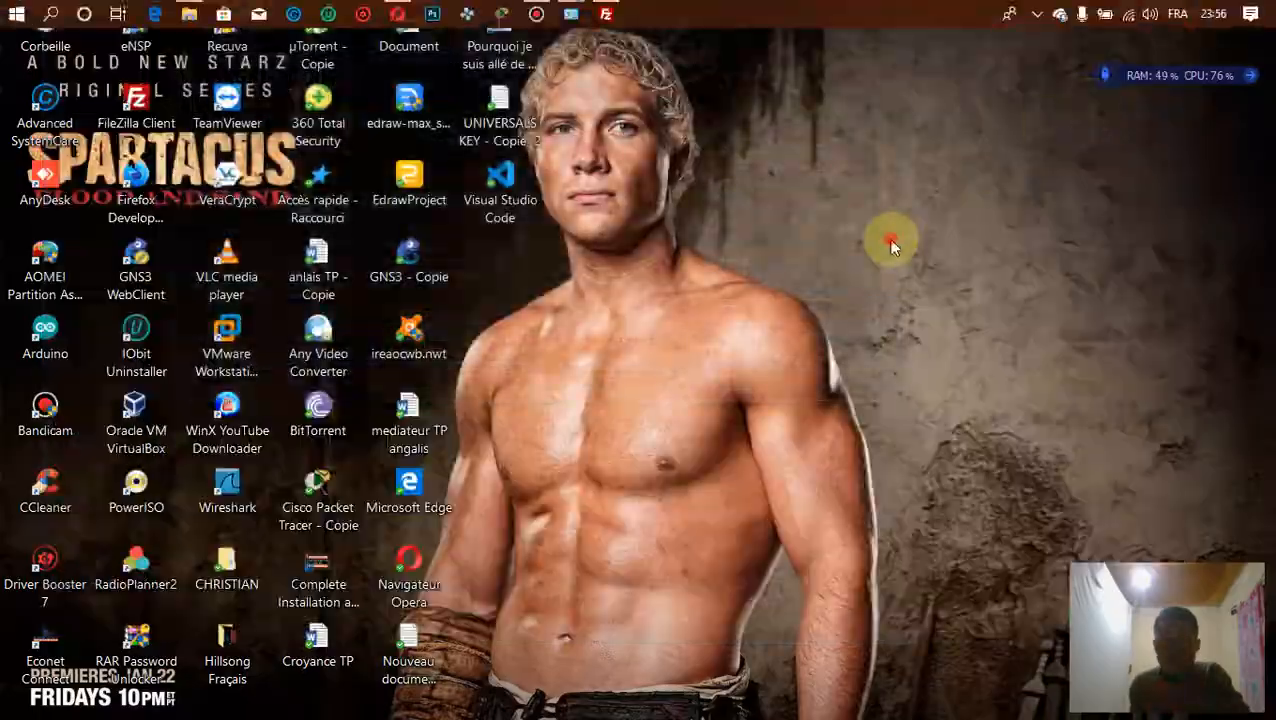
right_click(887, 236)
left_click(743, 292)
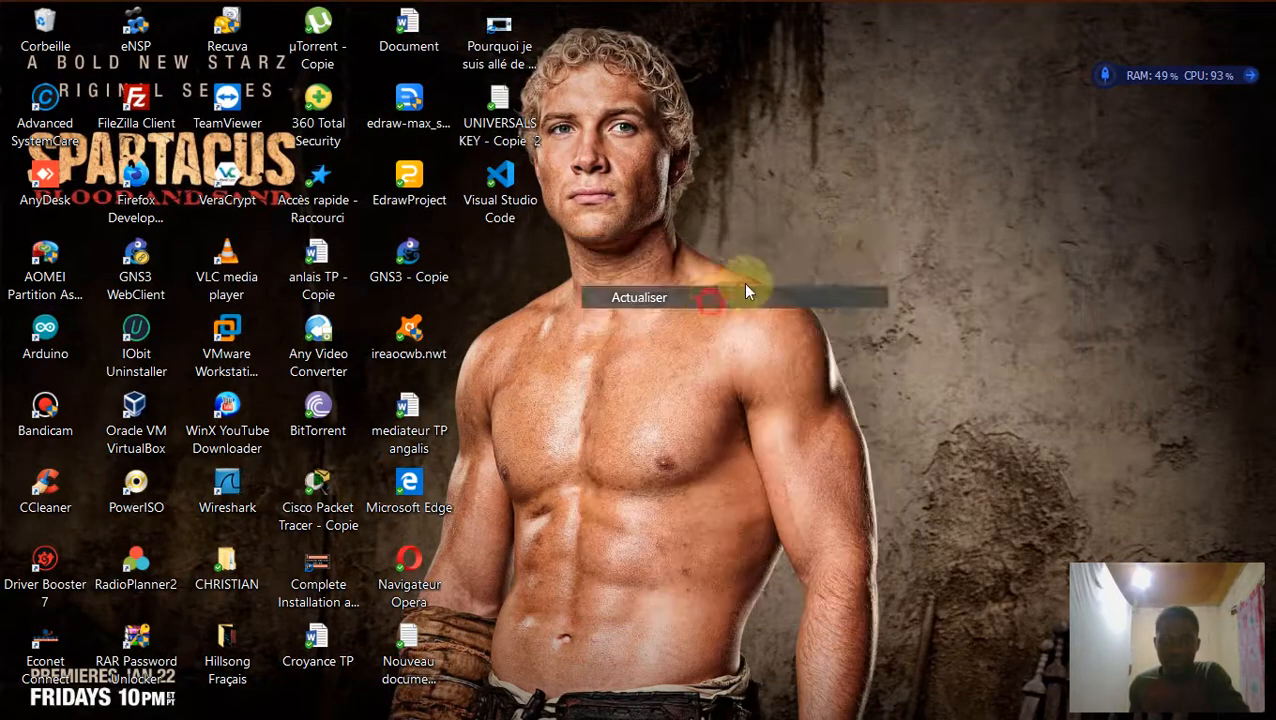
right_click(866, 242)
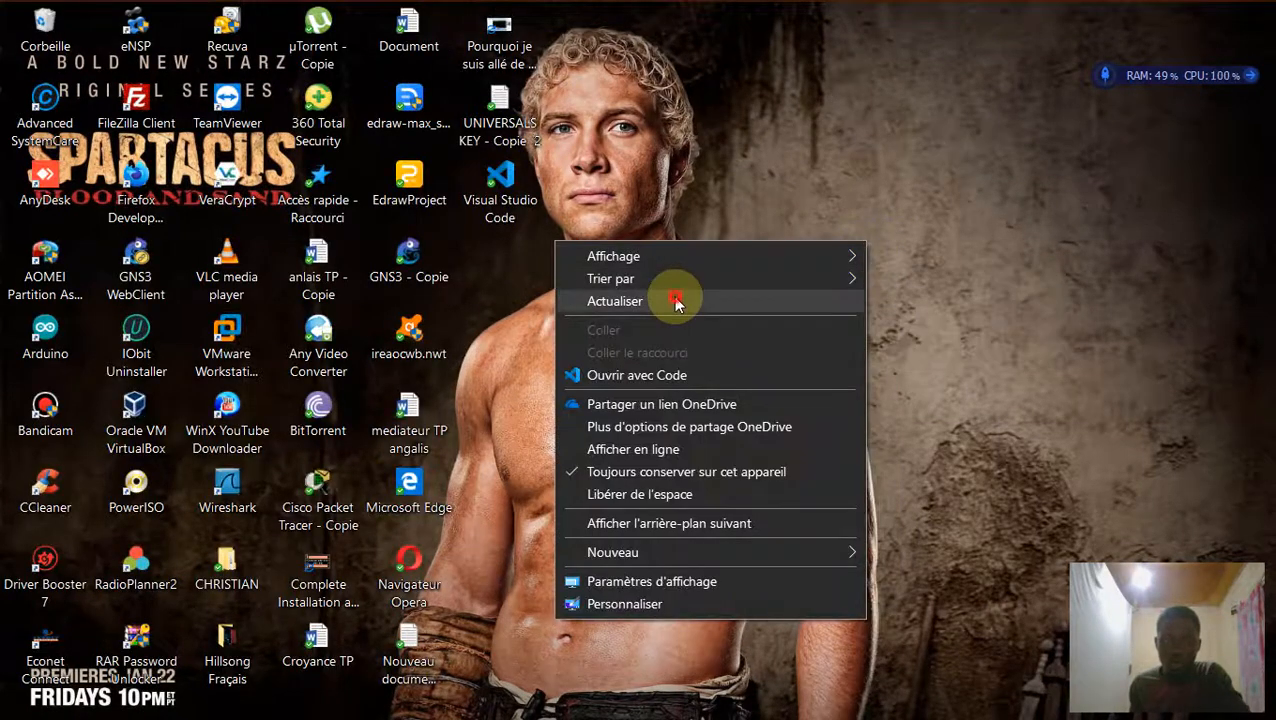
left_click(676, 303)
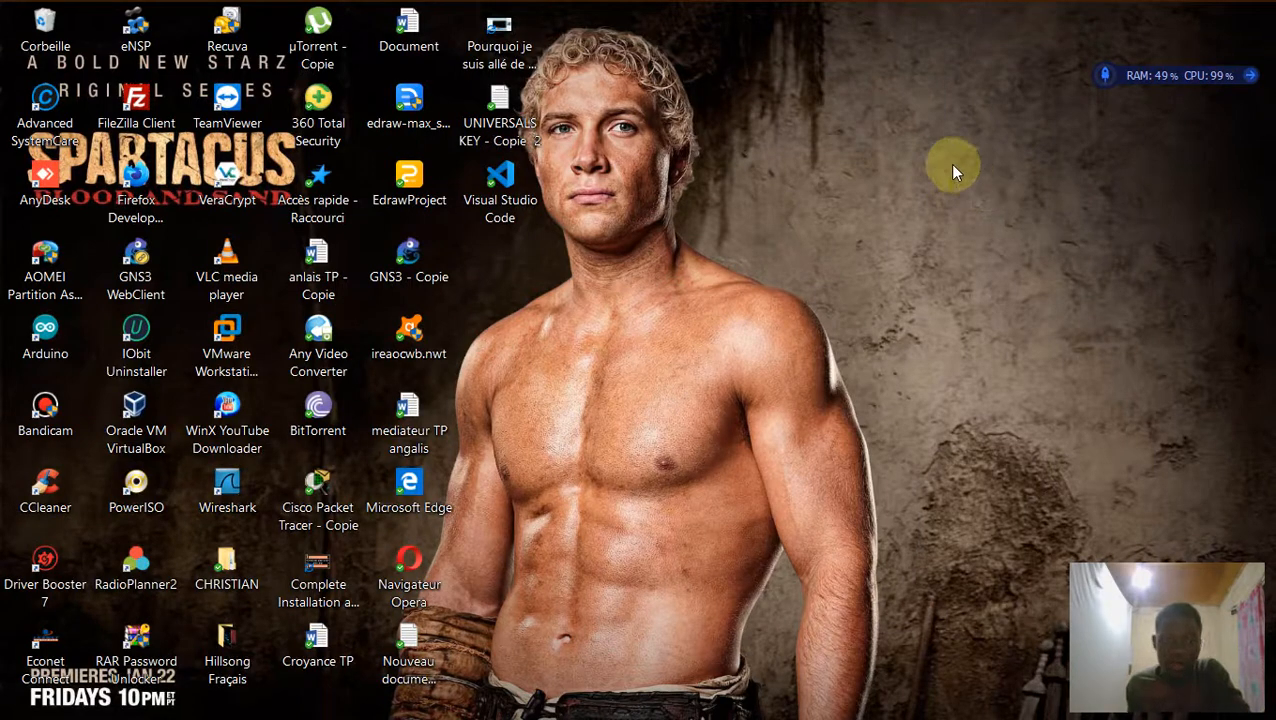
right_click(799, 167)
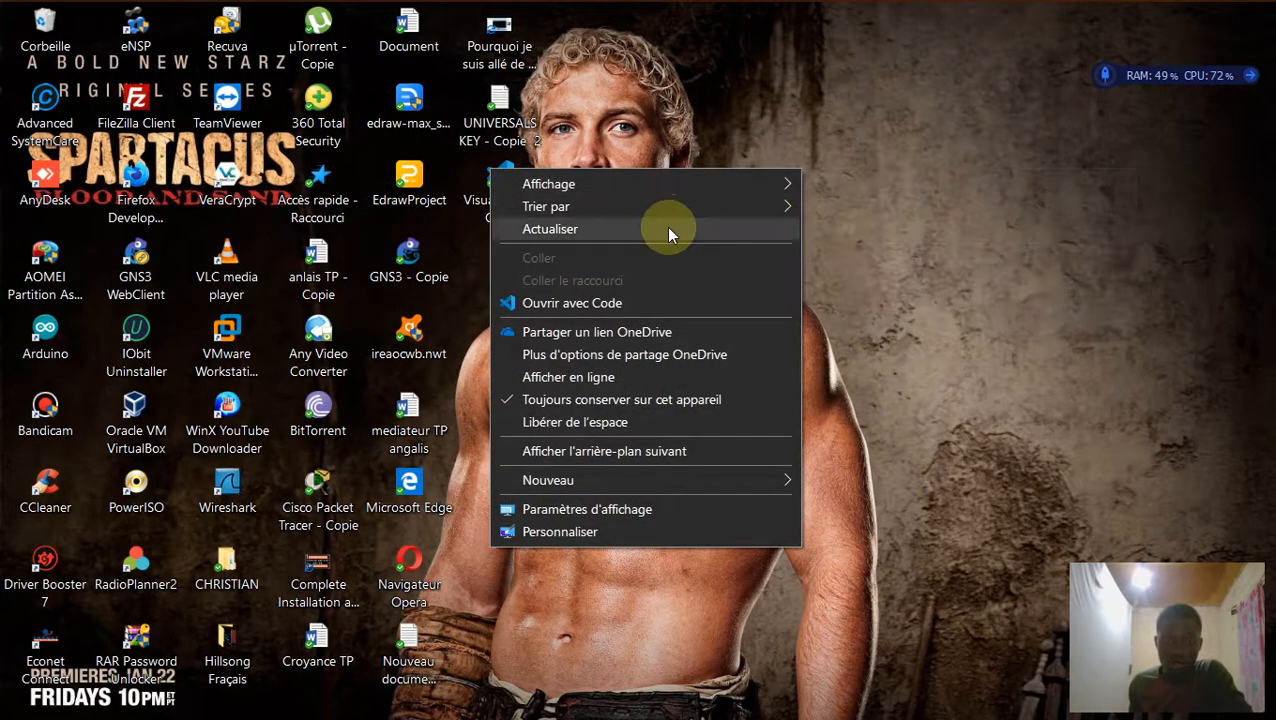
left_click(669, 226)
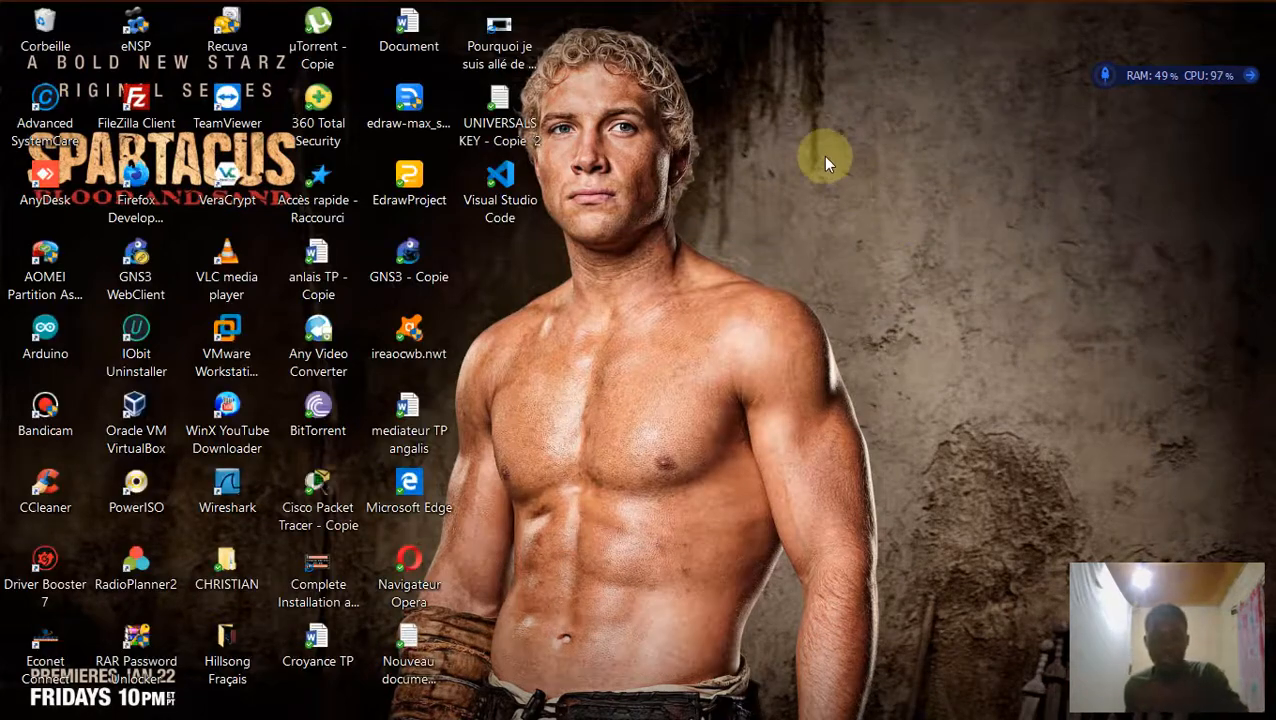